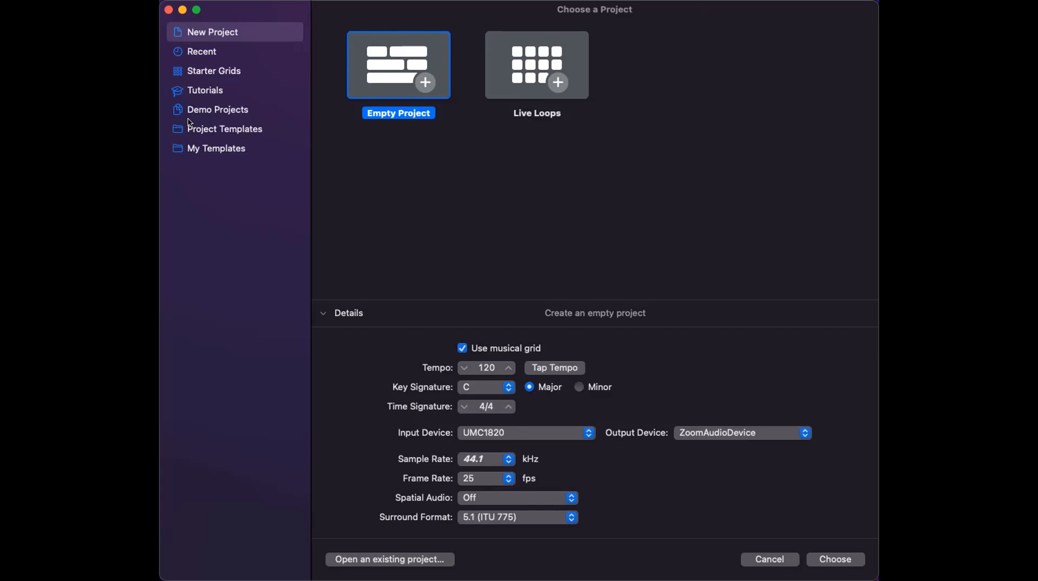
Step: Create a project from the saved "3-7-21 template" in My Templates
{"action": "left_click", "coordinate": [207, 131]}
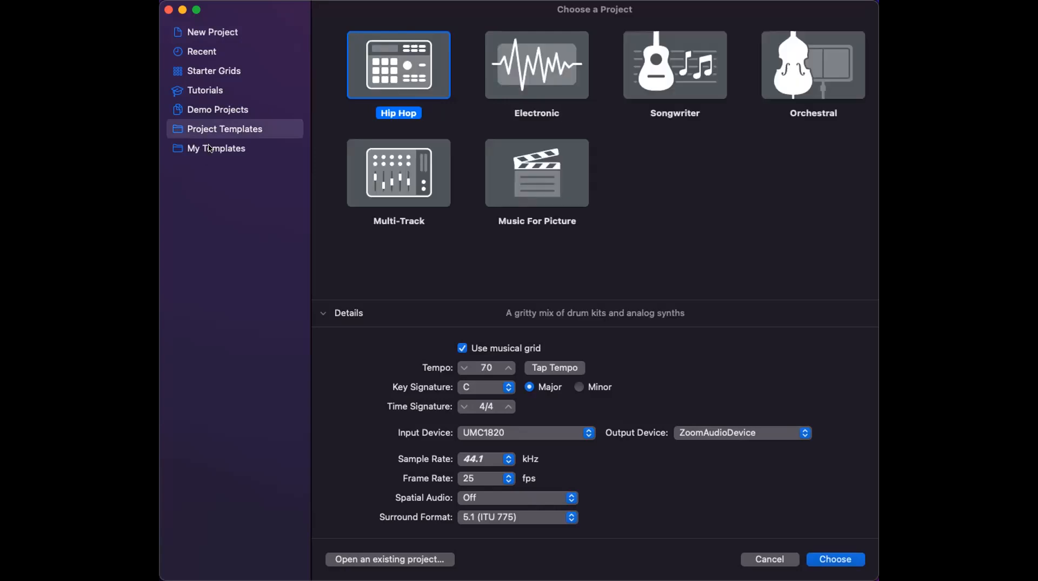
{"action": "left_click", "coordinate": [208, 148]}
{"action": "left_click", "coordinate": [208, 128]}
{"action": "left_click", "coordinate": [218, 152]}
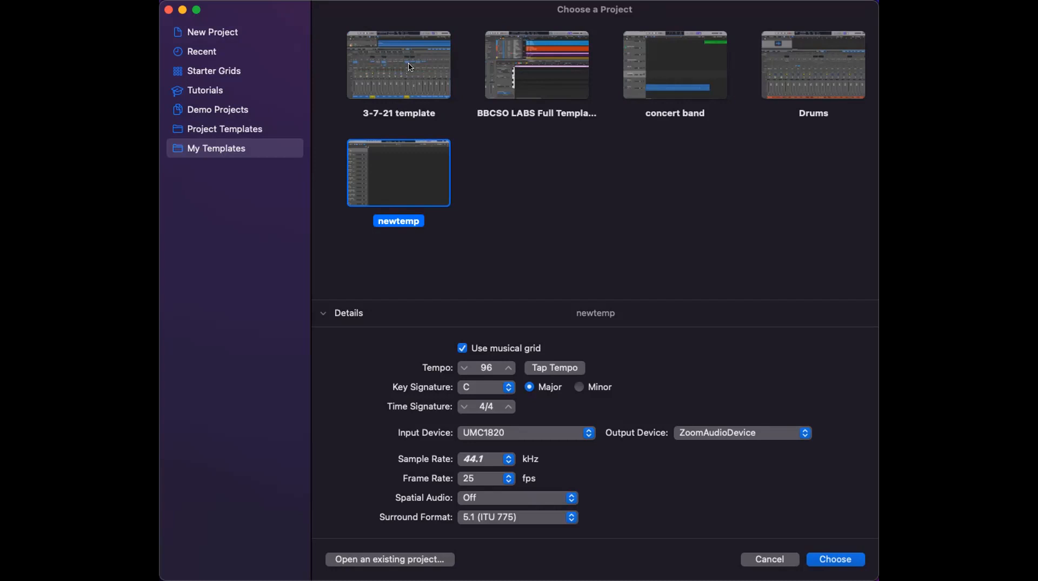
{"action": "double_click", "coordinate": [404, 76]}
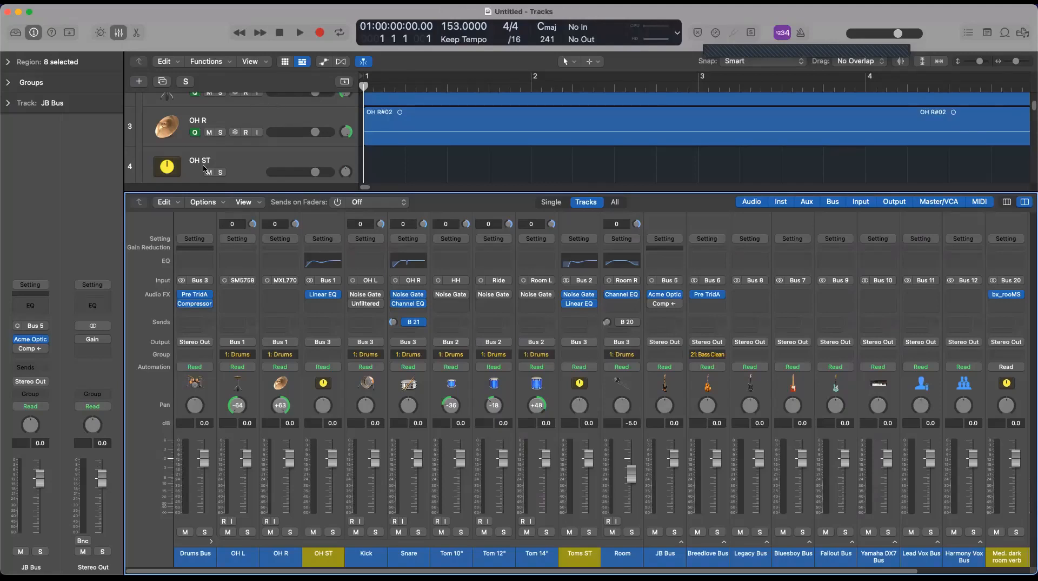
Step: With the mixer hidden, collapse the Drums Bus track stack and mute it
{"action": "left_click", "coordinate": [118, 32]}
{"action": "scroll", "coordinate": [362, 305], "scroll_direction": "up", "scroll_amount": 3}
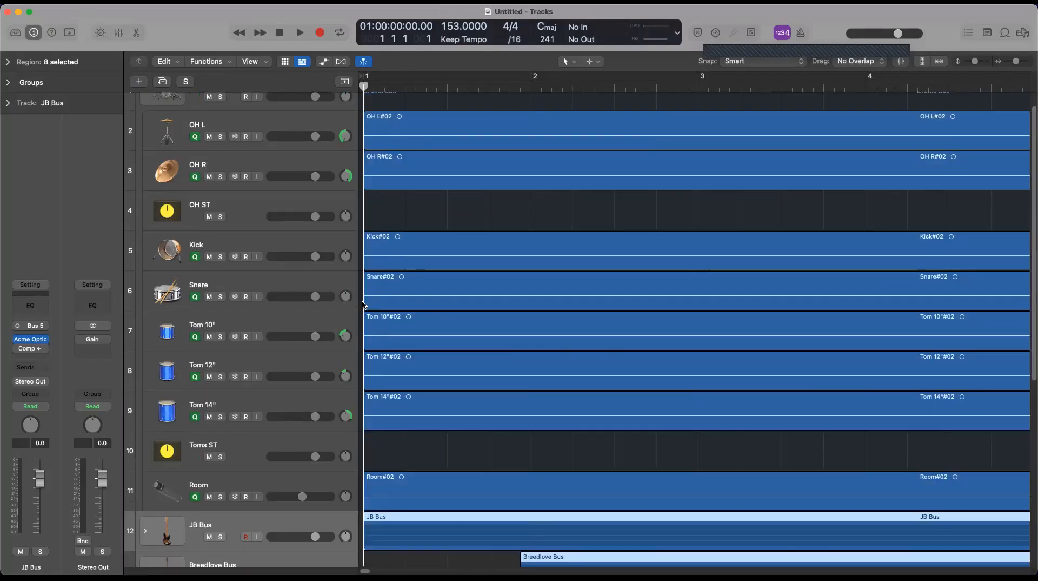
{"action": "left_click", "coordinate": [145, 113]}
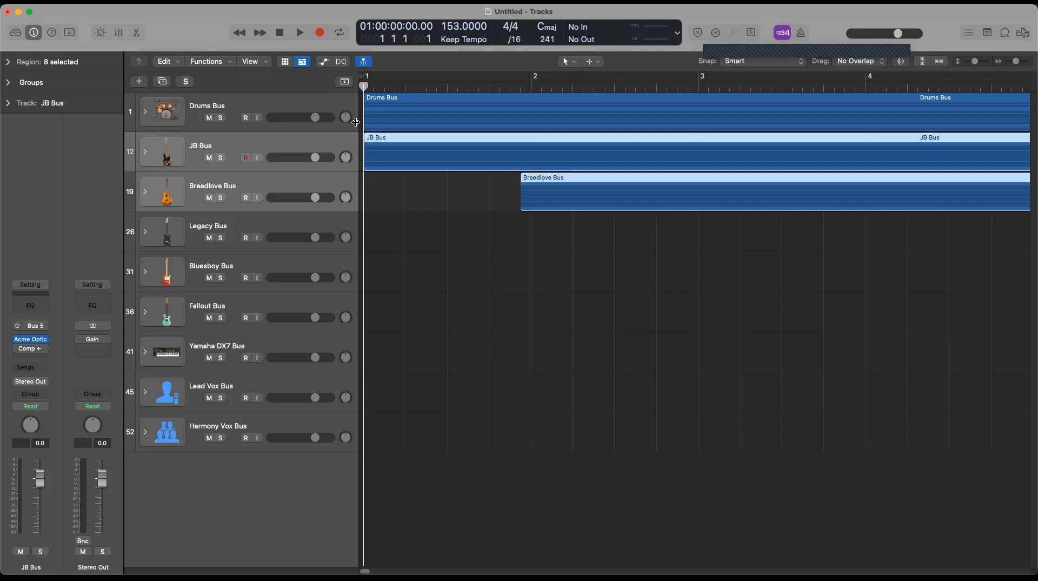
{"action": "left_click", "coordinate": [212, 120]}
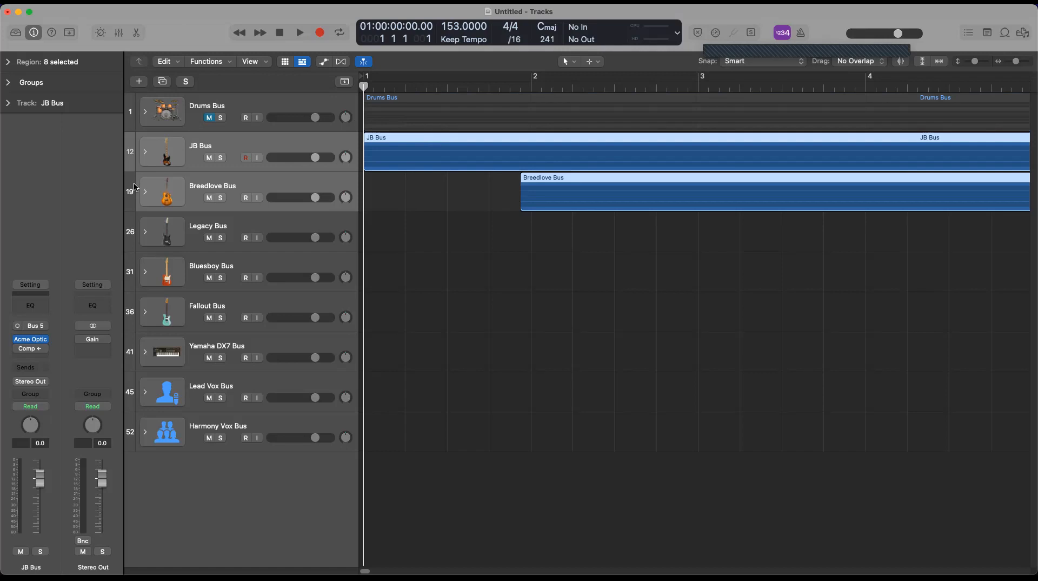
Step: Play the project from the beginning while examining the tracks inside the JB Bus and Breedlove Bus stacks, and stop playback
{"action": "left_click", "coordinate": [145, 151]}
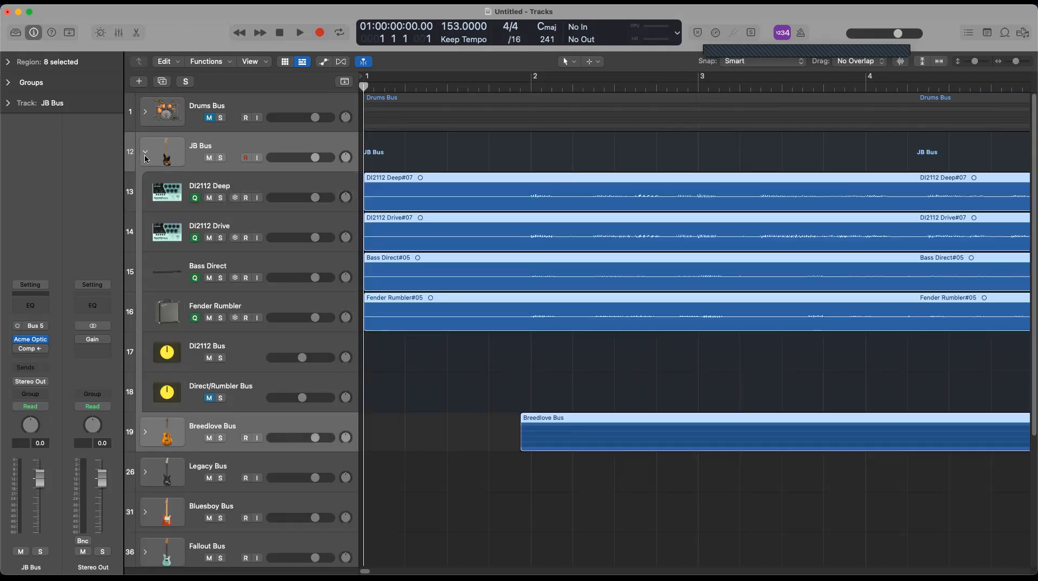
{"action": "left_click", "coordinate": [145, 153]}
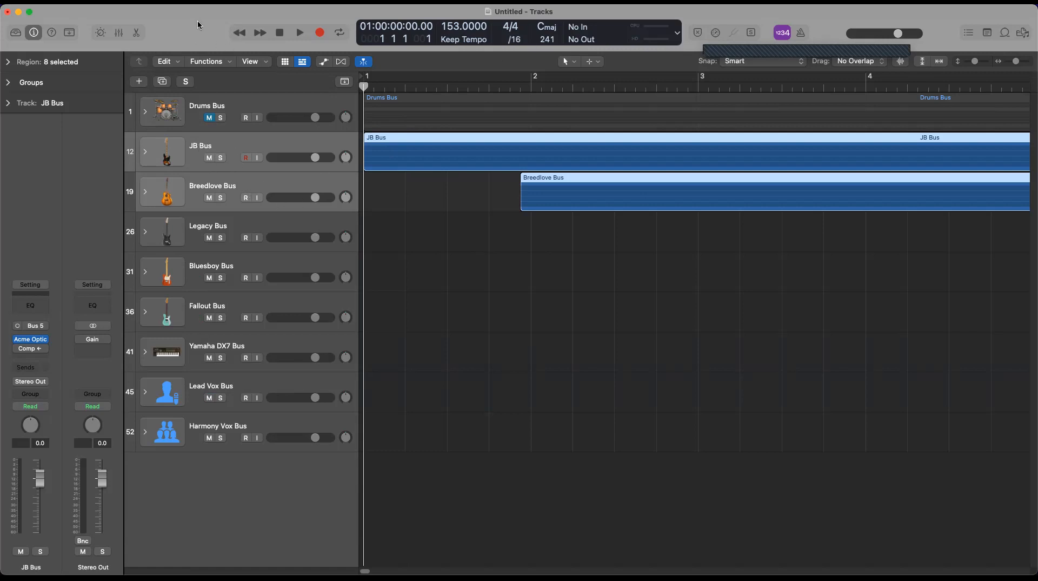
{"action": "key", "text": "space"}
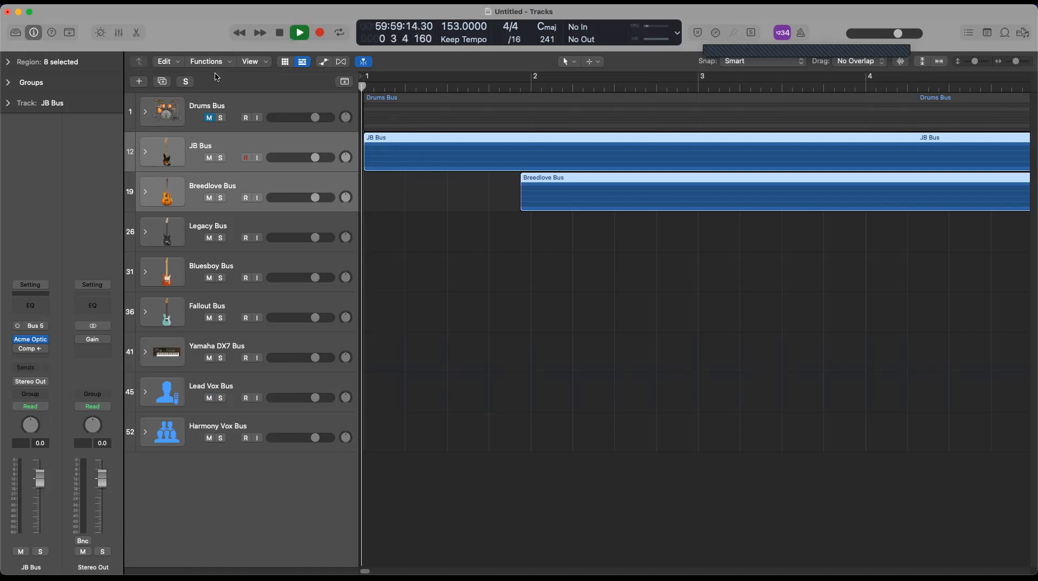
{"action": "left_click", "coordinate": [147, 154]}
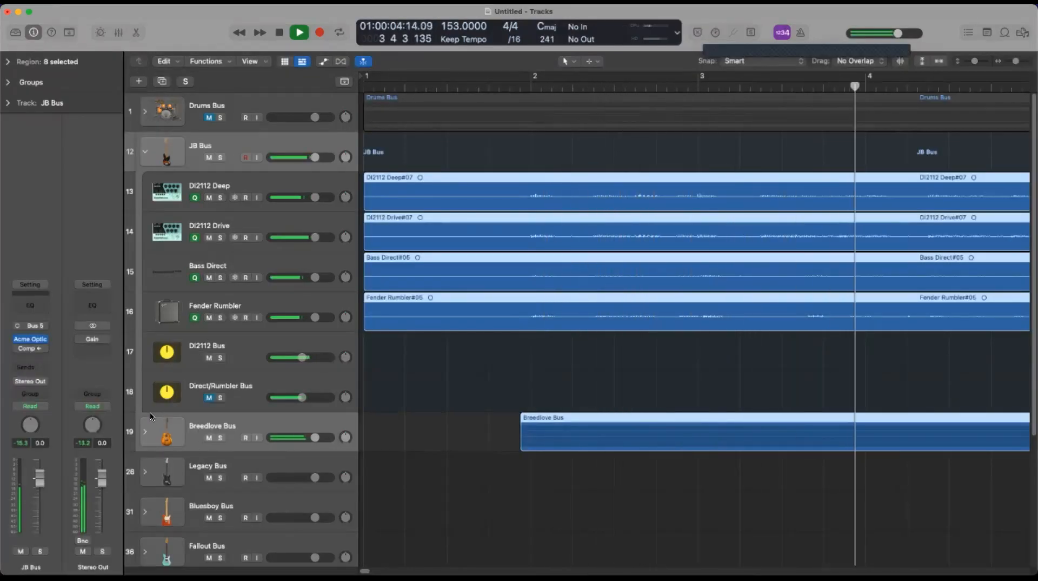
{"action": "left_click", "coordinate": [146, 434]}
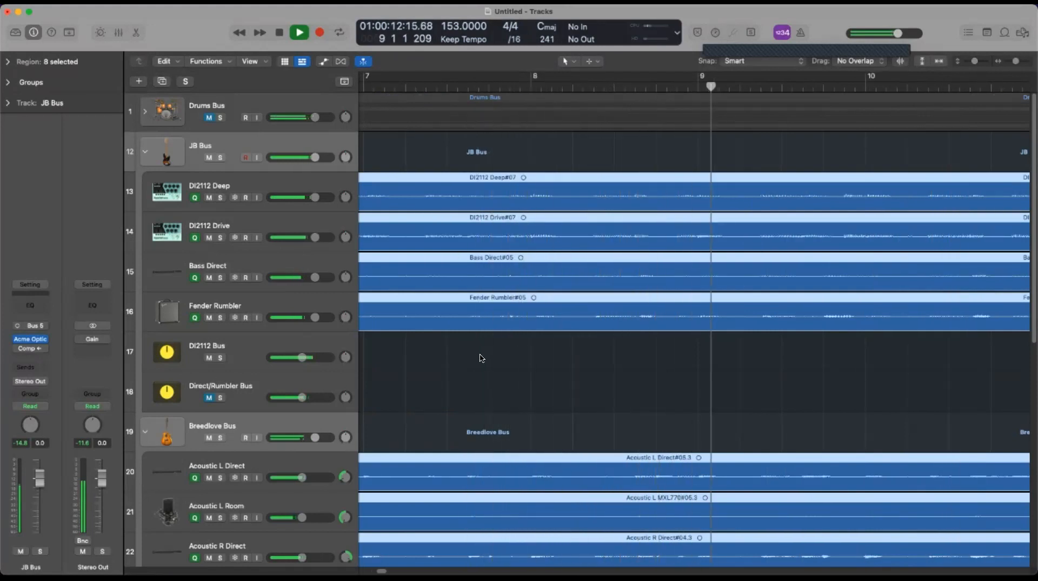
{"action": "scroll", "coordinate": [509, 339], "scroll_direction": "down", "scroll_amount": 2}
{"action": "scroll", "coordinate": [508, 338], "scroll_direction": "down", "scroll_amount": 3}
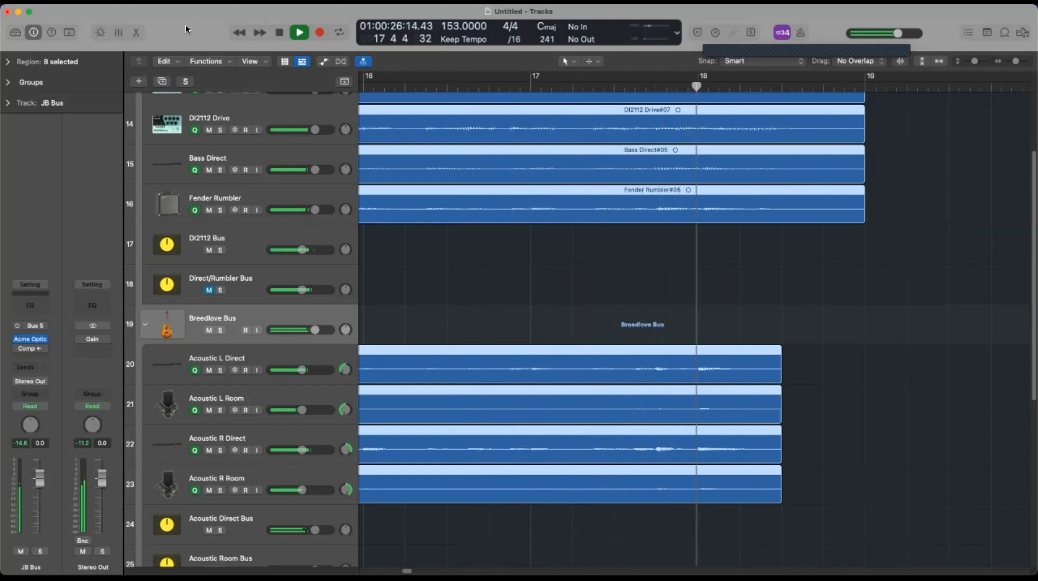
{"action": "key", "text": "space"}
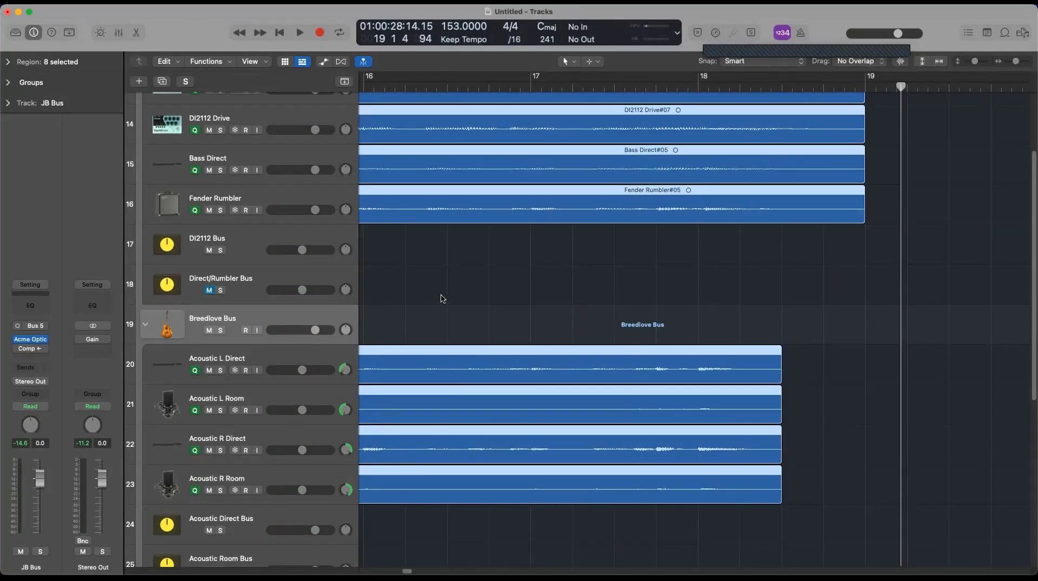
Step: Inspect the channel strips of the DI2112 Deep and DI2112 Drive tracks in the JB Bus stack
{"action": "scroll", "coordinate": [277, 261], "scroll_direction": "up", "scroll_amount": 2}
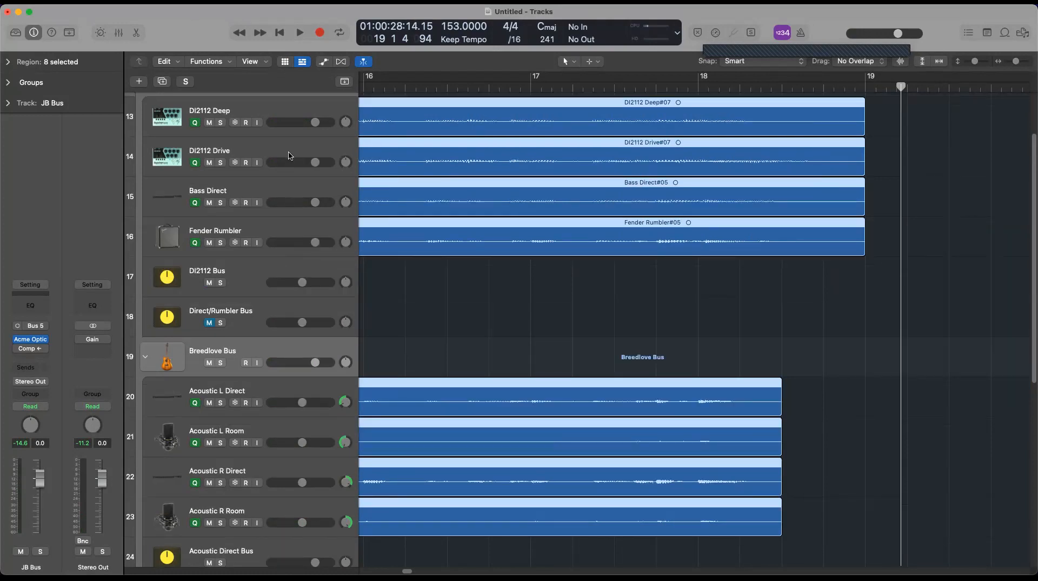
{"action": "scroll", "coordinate": [288, 153], "scroll_direction": "up", "scroll_amount": 3}
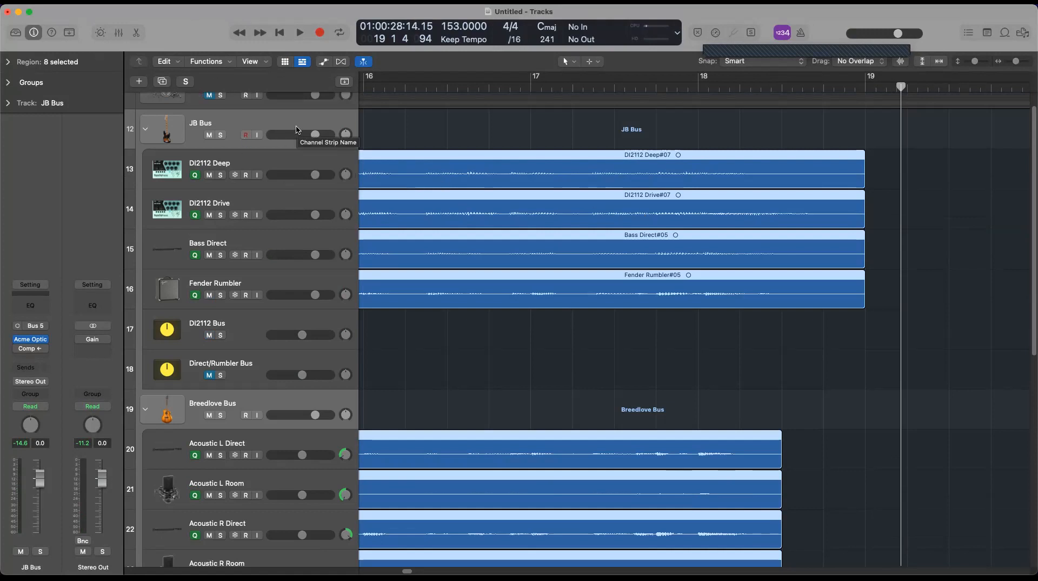
{"action": "left_click", "coordinate": [294, 165]}
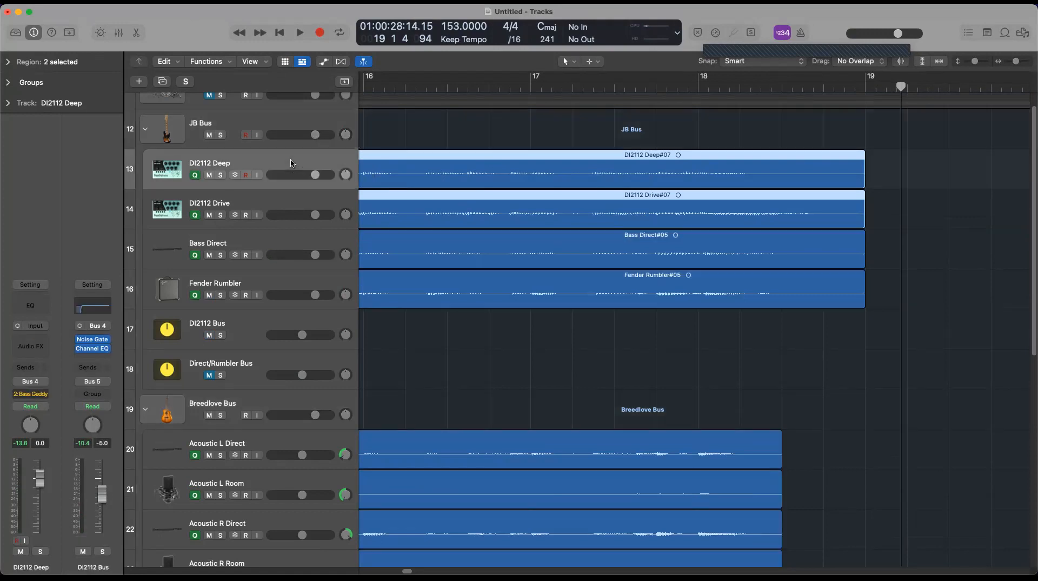
{"action": "left_click", "coordinate": [311, 208]}
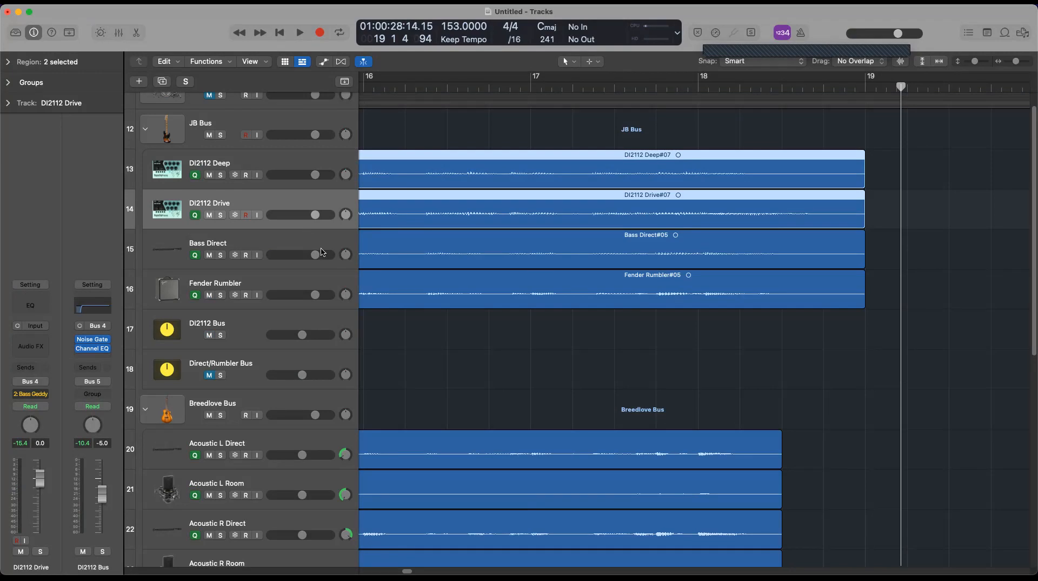
Step: View the Save as Template dialog with the Project Templates folder, and leave it without saving
{"action": "left_click", "coordinate": [79, 1]}
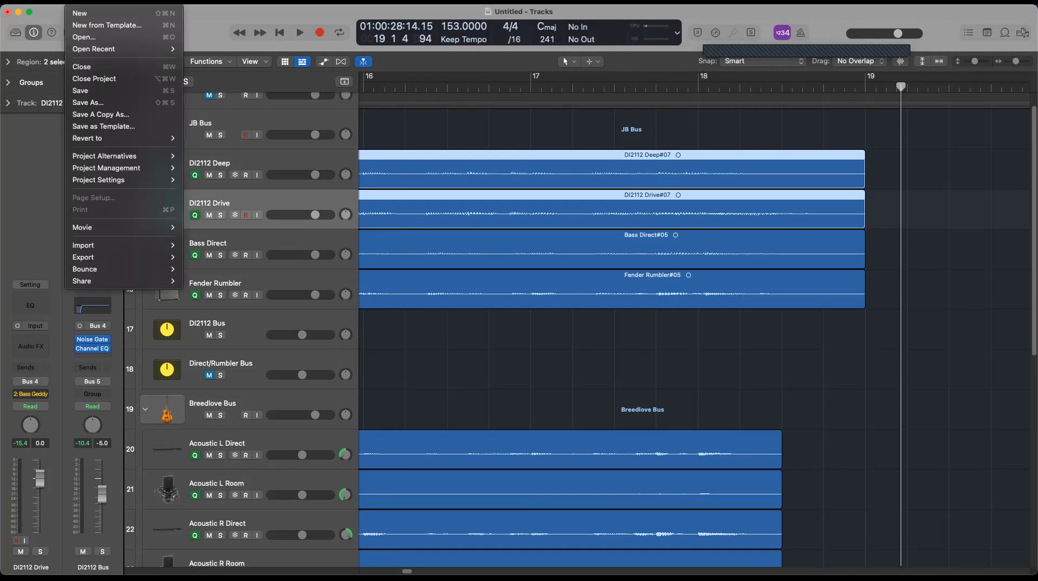
{"action": "left_click", "coordinate": [115, 128]}
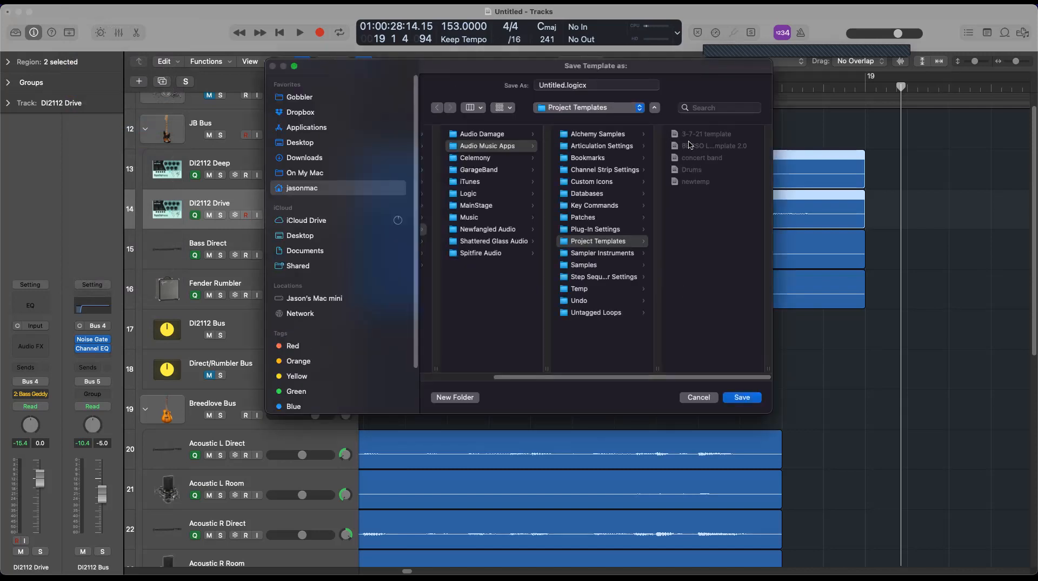
{"action": "left_click", "coordinate": [697, 398]}
Step: Select all regions in the project and delete them, keeping the tracks
{"action": "scroll", "coordinate": [784, 366], "scroll_direction": "down", "scroll_amount": 8}
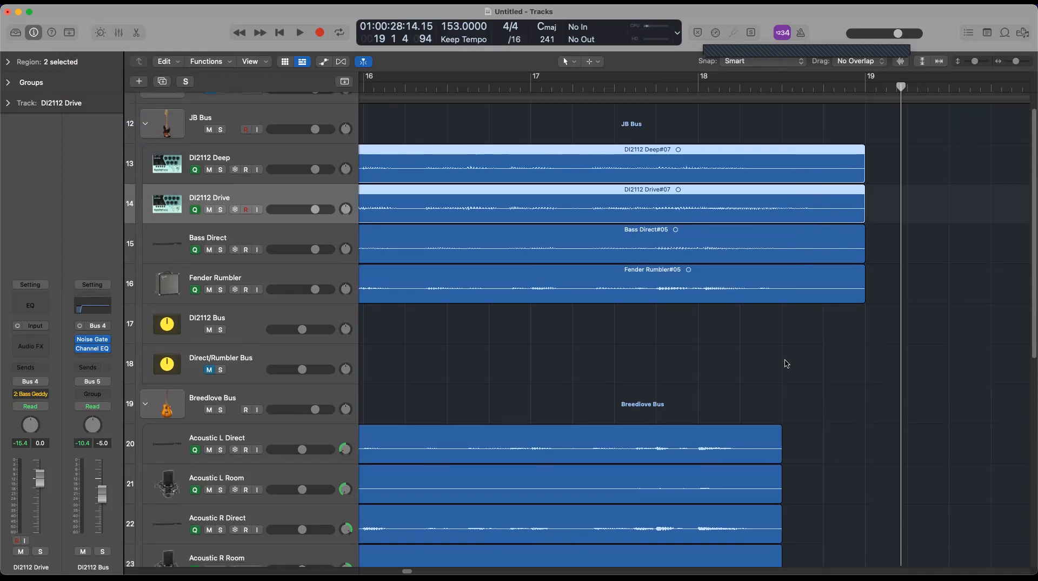
{"action": "scroll", "coordinate": [582, 384], "scroll_direction": "down", "scroll_amount": 5}
{"action": "scroll", "coordinate": [583, 384], "scroll_direction": "up", "scroll_amount": 12}
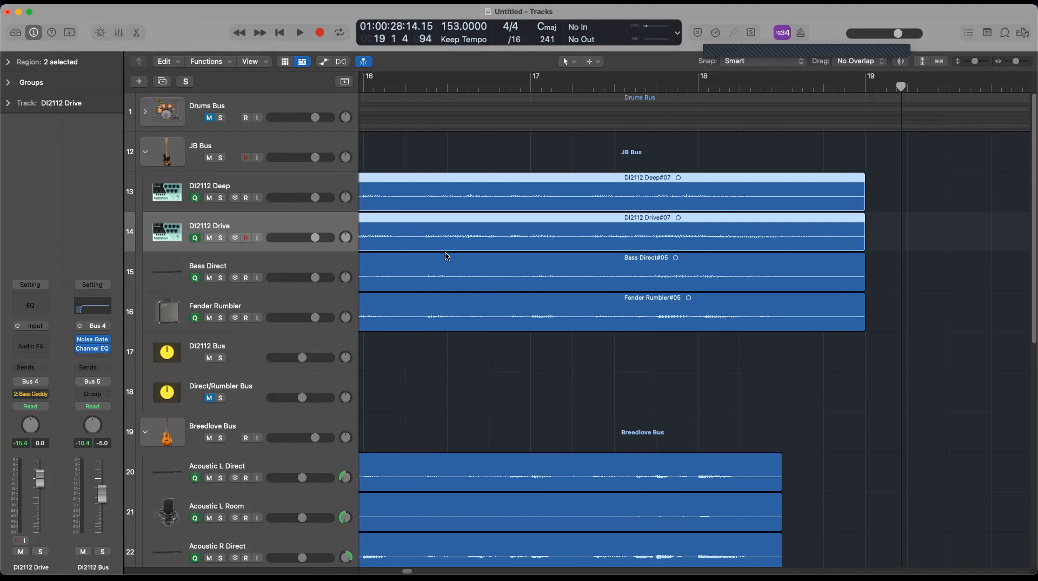
{"action": "left_click", "coordinate": [902, 357]}
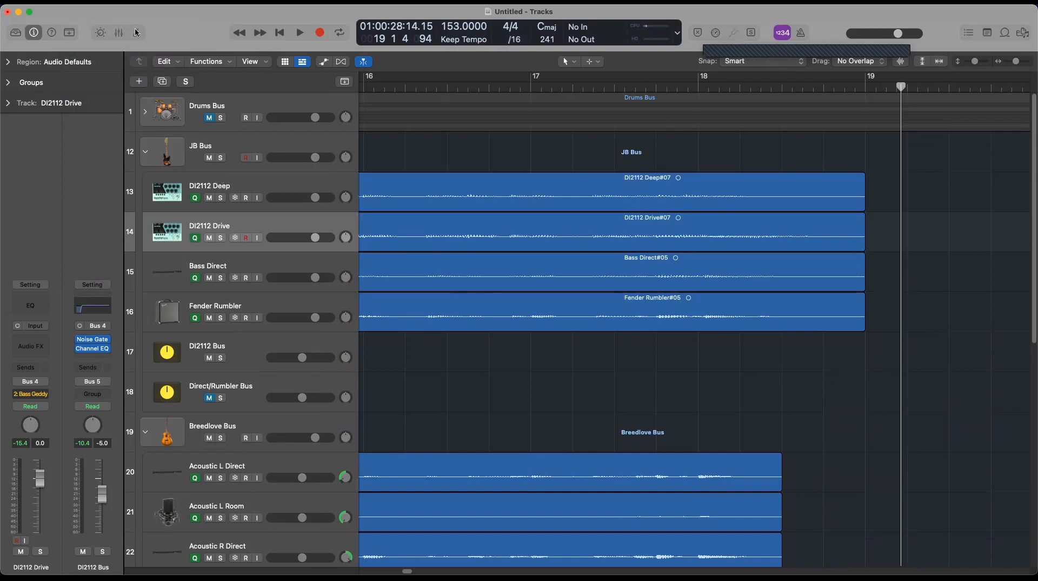
{"action": "left_click", "coordinate": [164, 61]}
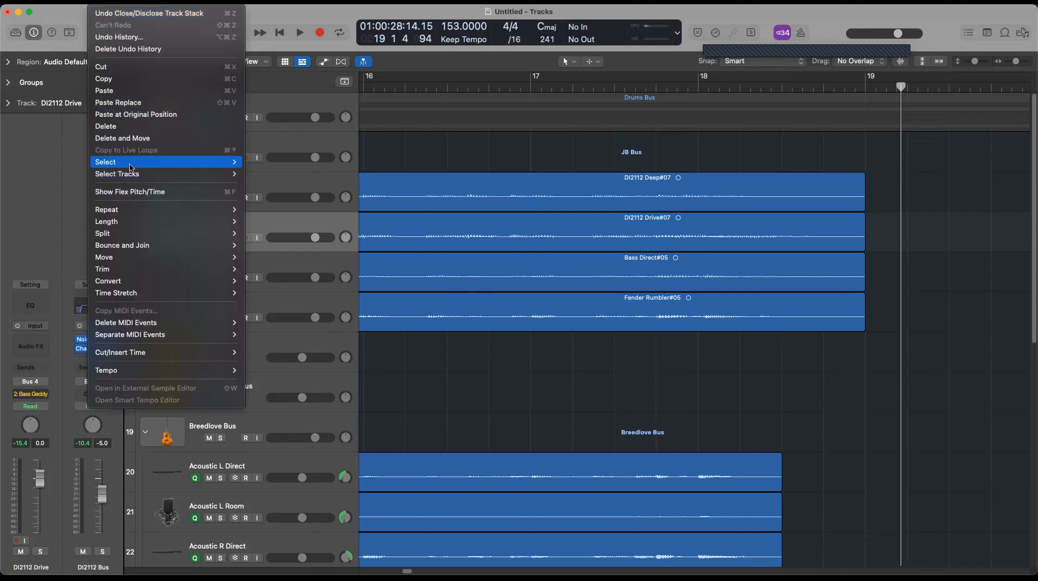
{"action": "mouse_move", "coordinate": [162, 162]}
{"action": "left_click", "coordinate": [266, 163]}
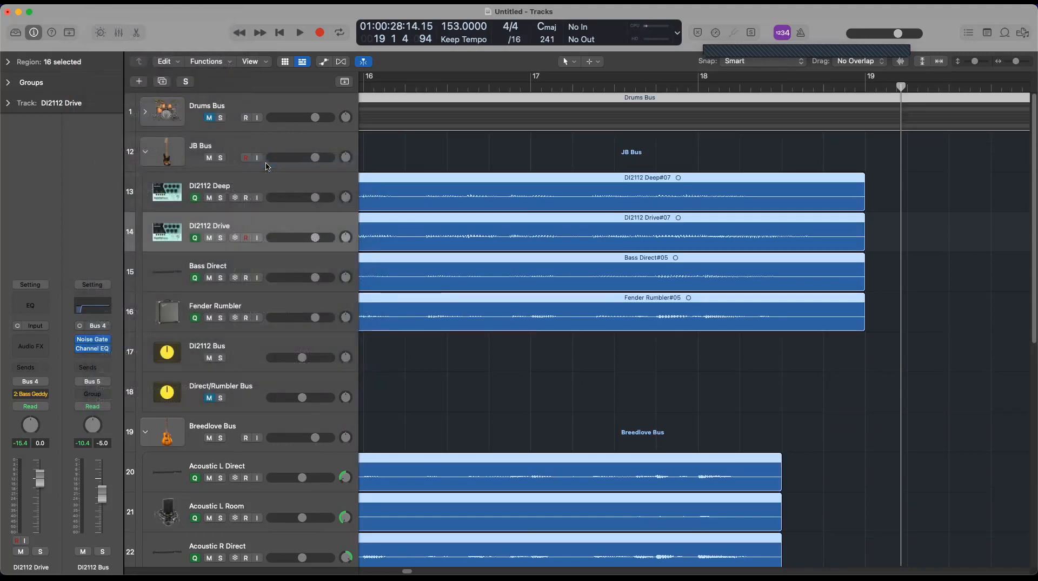
{"action": "key", "text": "Delete"}
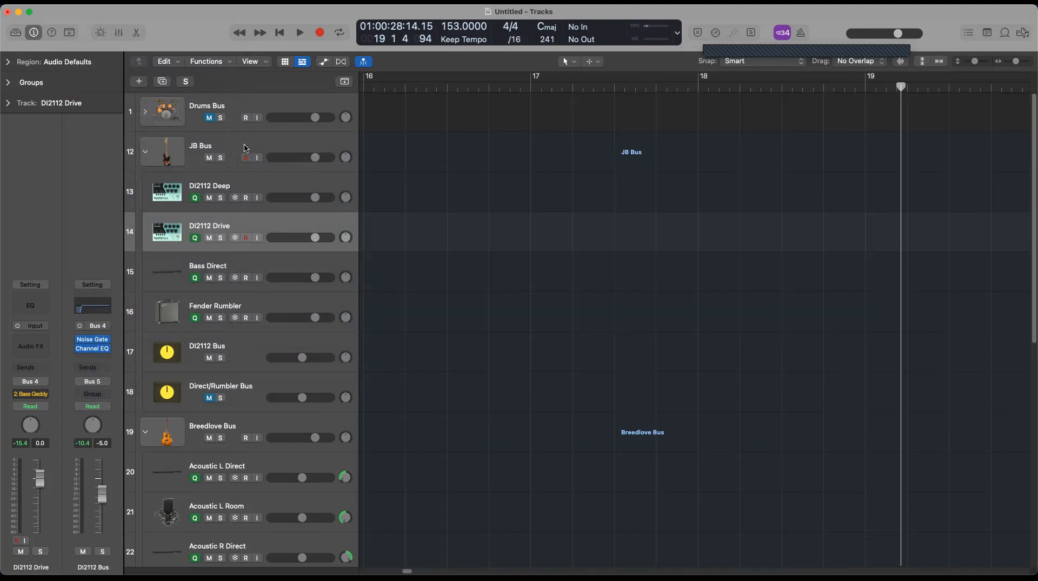
{"action": "left_click", "coordinate": [282, 185]}
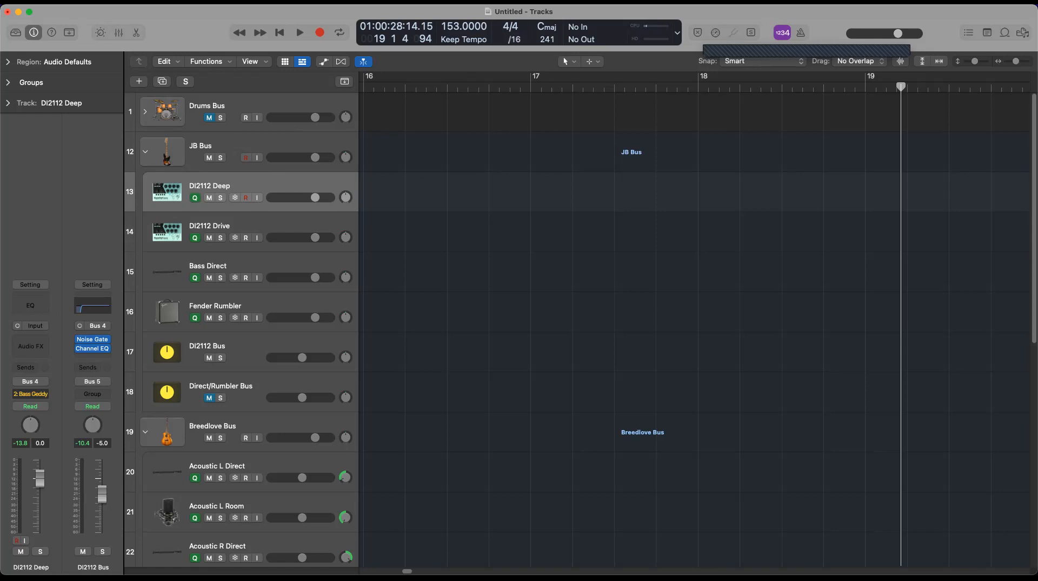
{"action": "left_click", "coordinate": [77, 2]}
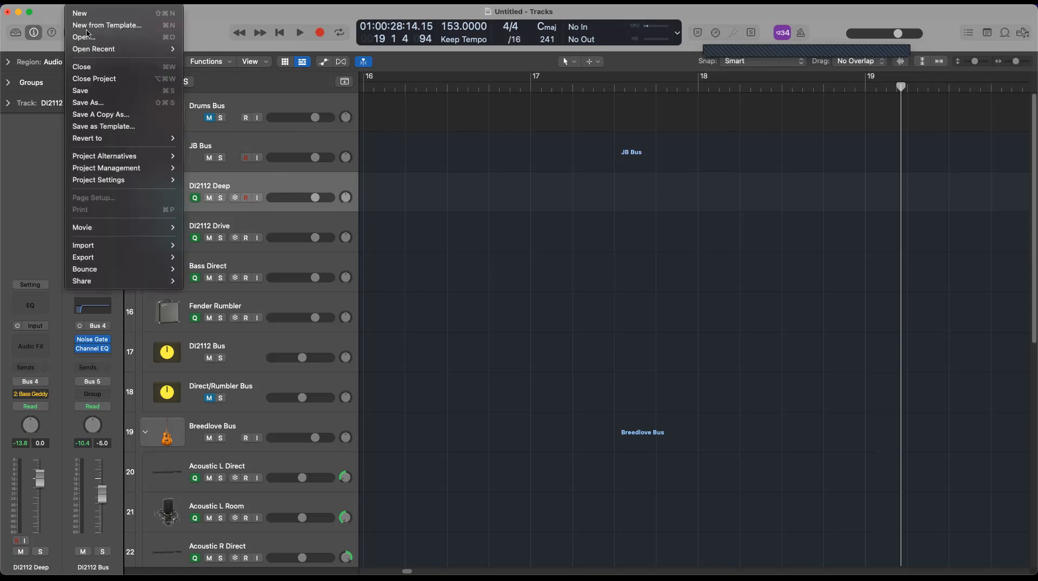
{"action": "left_click", "coordinate": [92, 104]}
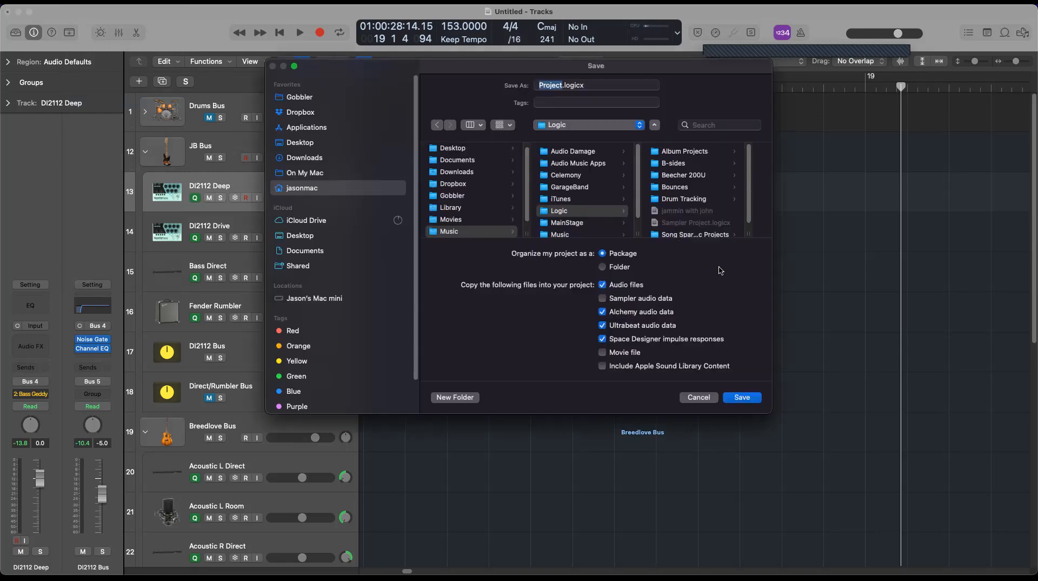
{"action": "double_click", "coordinate": [547, 85]}
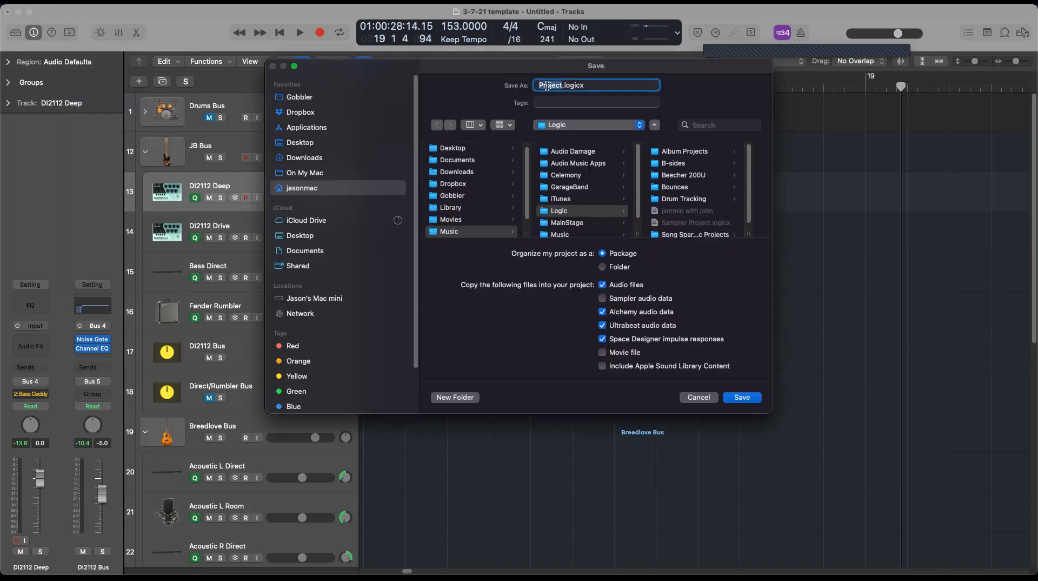
{"action": "type", "text": "new project"}
{"action": "left_click", "coordinate": [693, 399]}
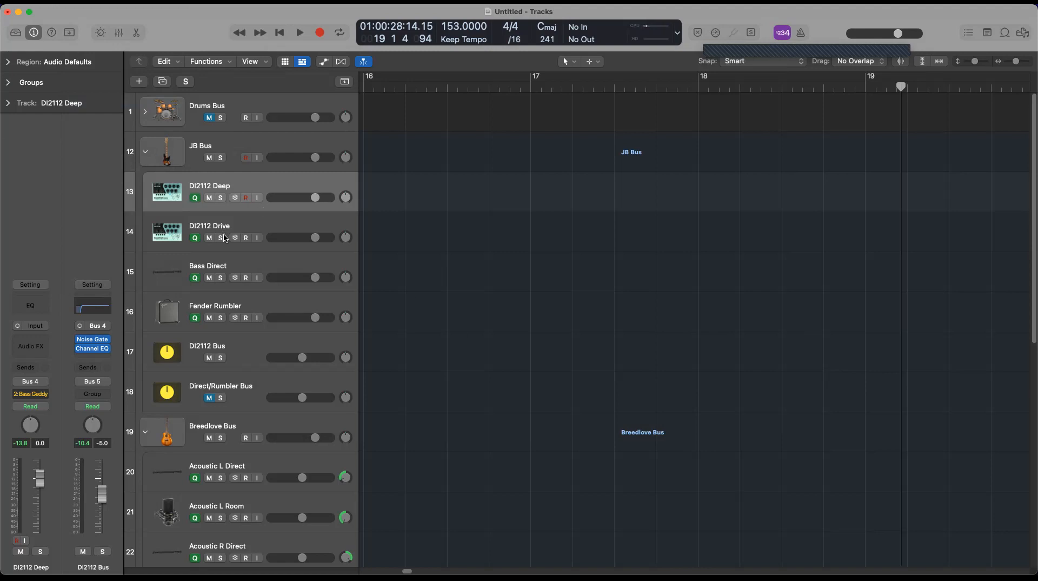
Step: Collapse the JB Bus and Breedlove Bus stacks and delete the Legacy Bus, Bluesboy Bus and Fallout Bus stacks
{"action": "left_click", "coordinate": [145, 153]}
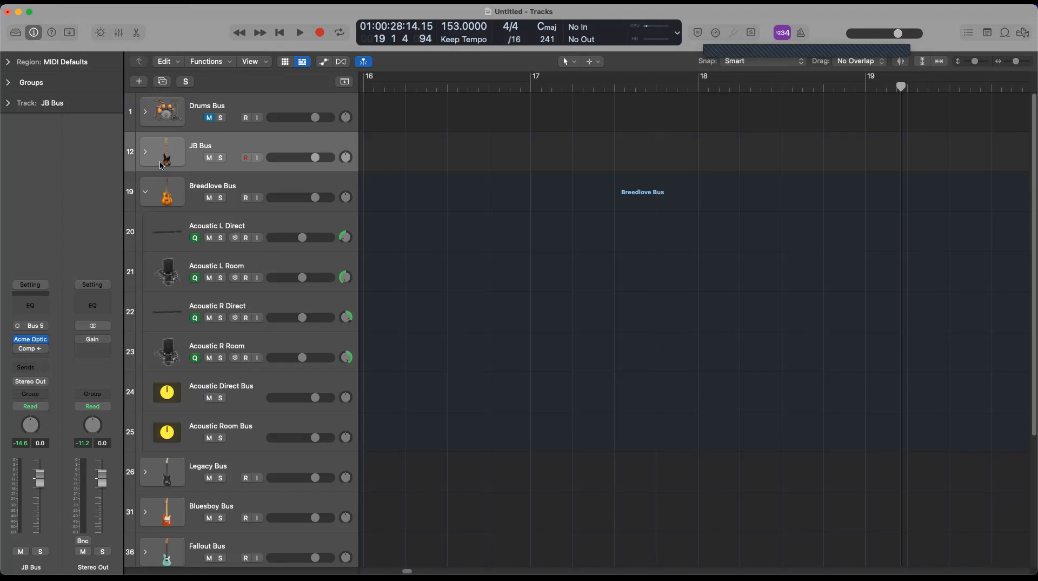
{"action": "left_click", "coordinate": [146, 192]}
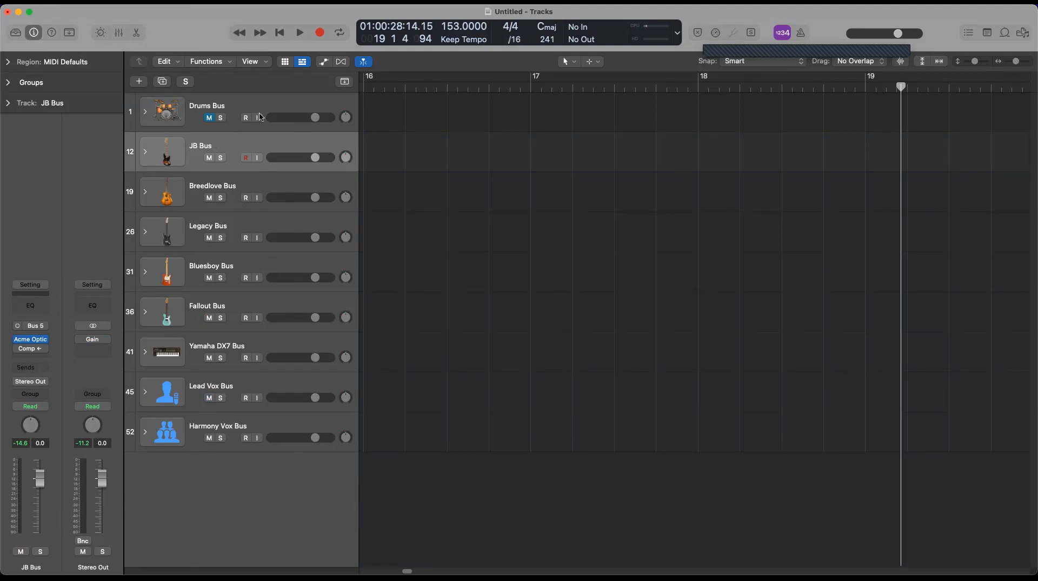
{"action": "left_click", "coordinate": [277, 227]}
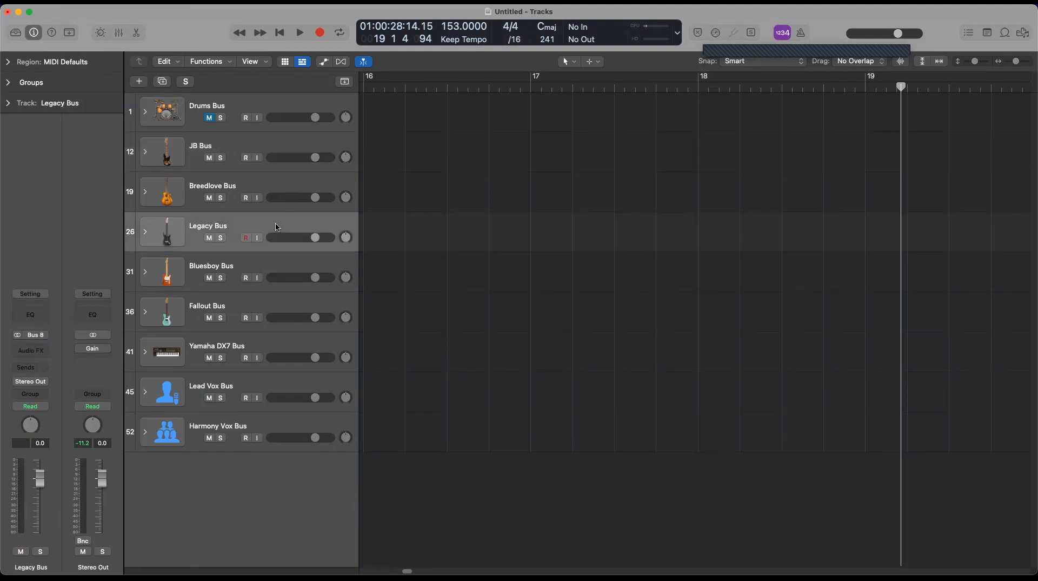
{"action": "left_click", "coordinate": [304, 263], "text": "shift"}
{"action": "left_click", "coordinate": [291, 302], "text": "shift"}
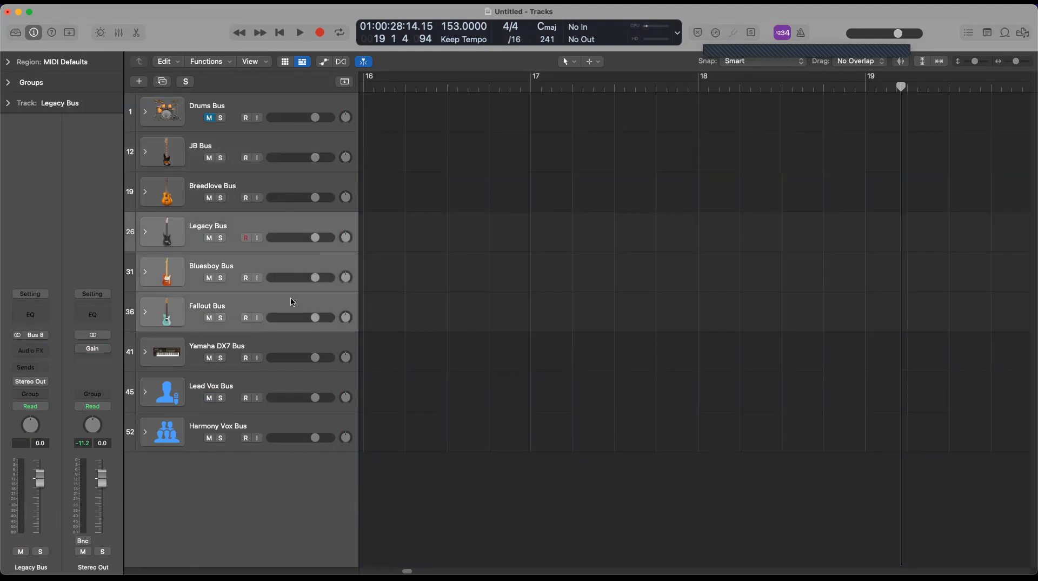
{"action": "key", "text": "super+BackSpace"}
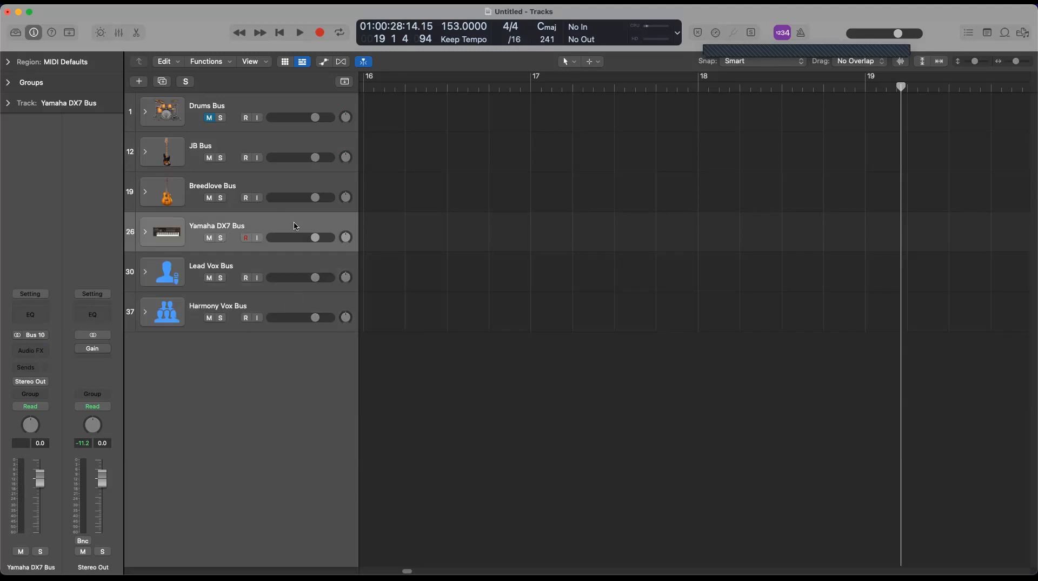
Step: Delete the Yamaha DX7 Bus stack and close the untitled project without saving
{"action": "key", "text": "super+BackSpace"}
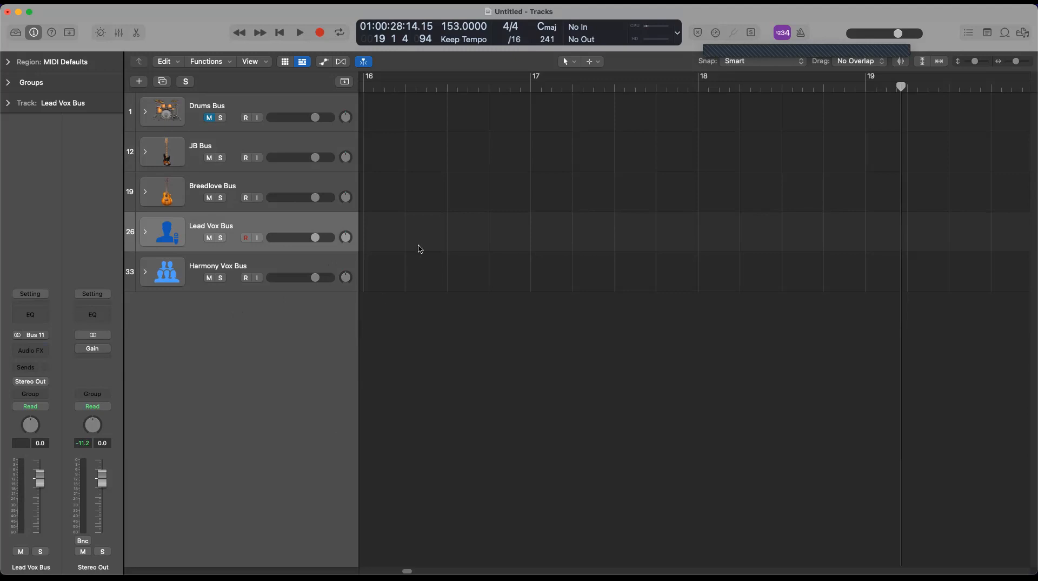
{"action": "left_click", "coordinate": [8, 12]}
{"action": "left_click", "coordinate": [513, 238]}
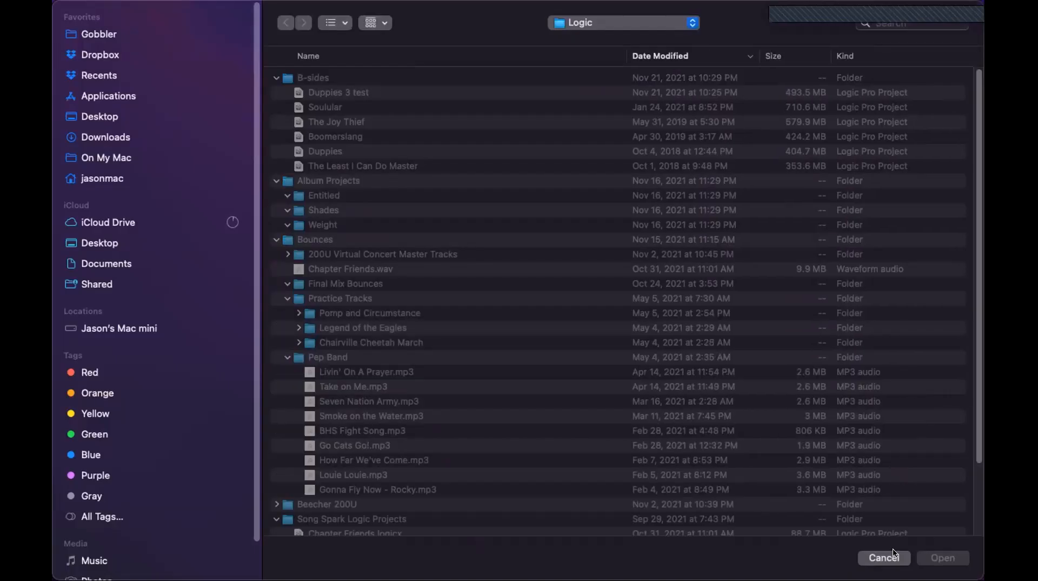
Step: Dismiss the file browser and create a new project from the newtemp template in My Templates
{"action": "left_click", "coordinate": [879, 559]}
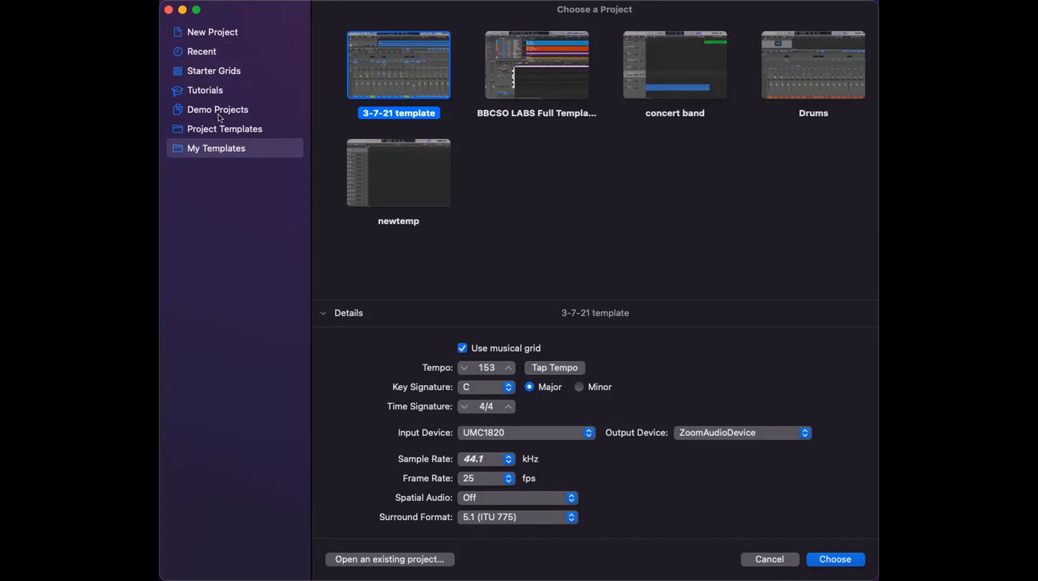
{"action": "left_click", "coordinate": [398, 175]}
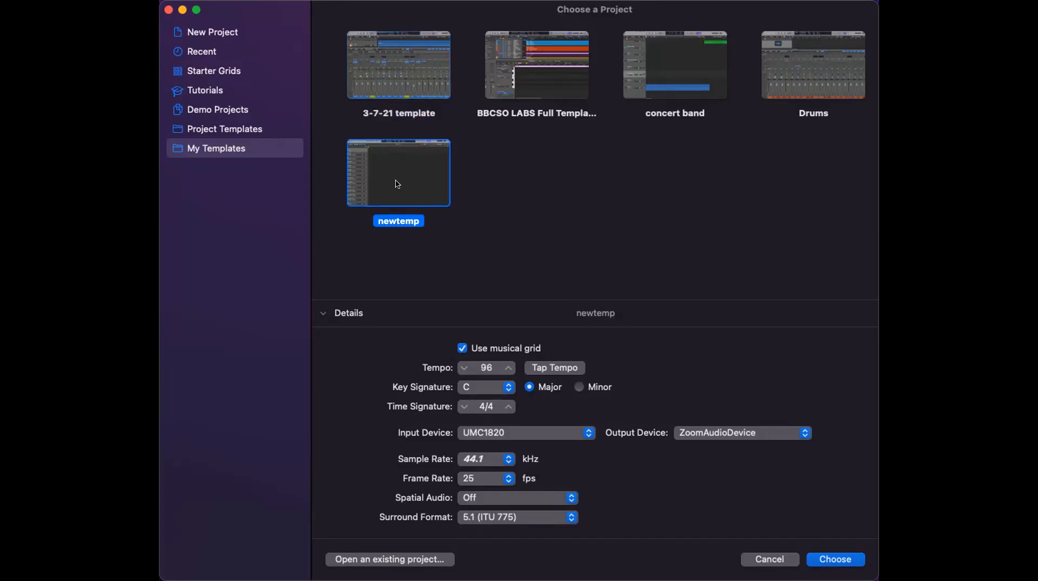
{"action": "left_click", "coordinate": [836, 559]}
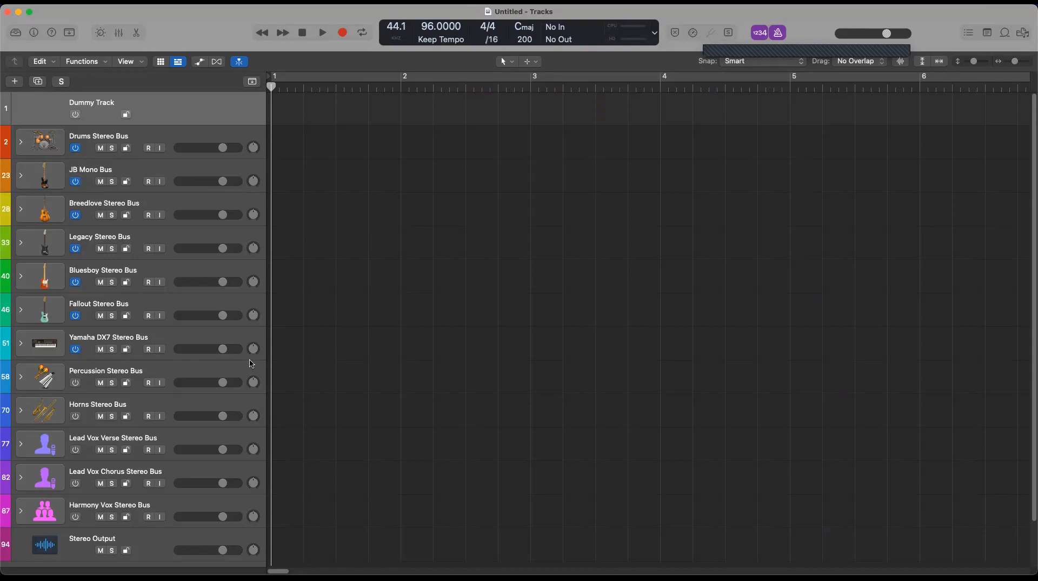
Step: Expand the Drums Stereo Bus stack, look through its drum tracks and sub-buses, and collapse it
{"action": "left_click", "coordinate": [20, 142]}
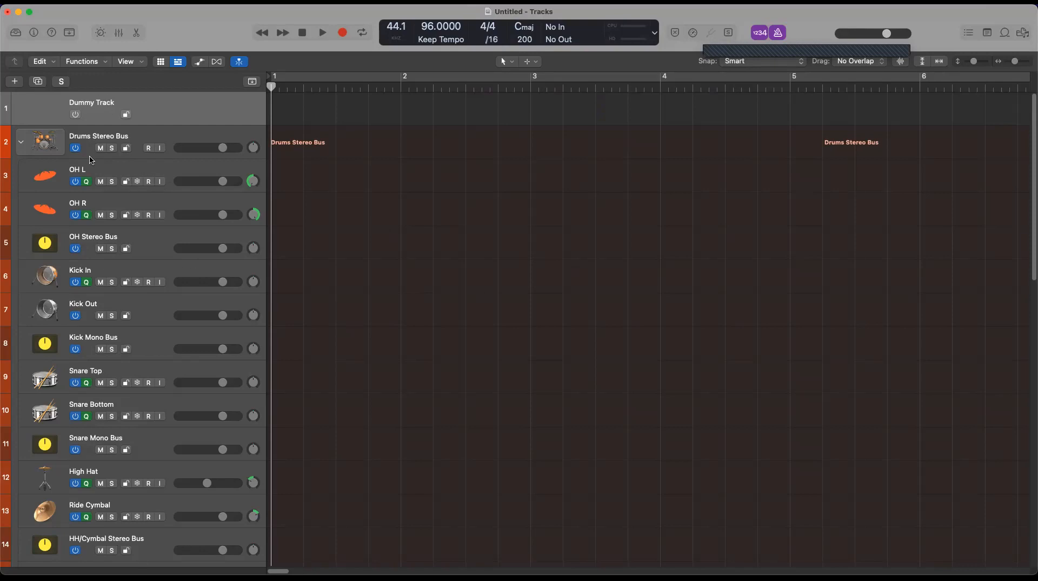
{"action": "scroll", "coordinate": [123, 186], "scroll_direction": "down", "scroll_amount": 5}
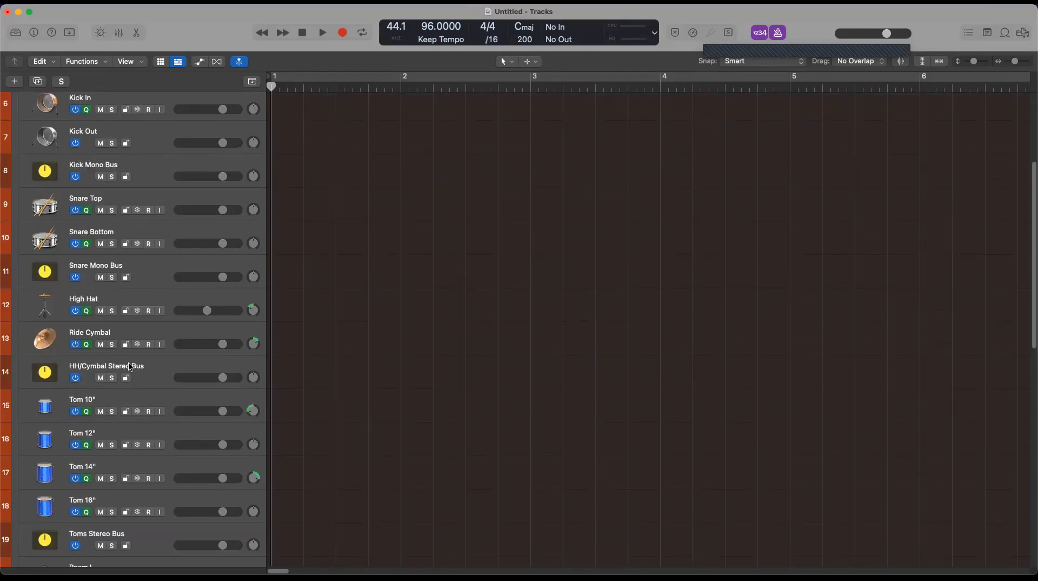
{"action": "scroll", "coordinate": [130, 367], "scroll_direction": "up", "scroll_amount": 5}
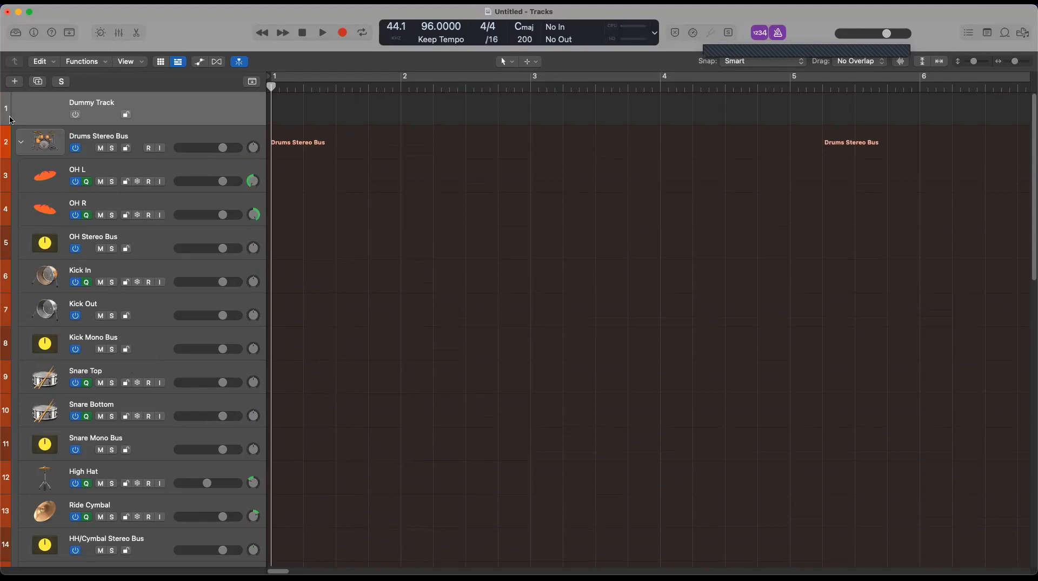
{"action": "left_click", "coordinate": [23, 142]}
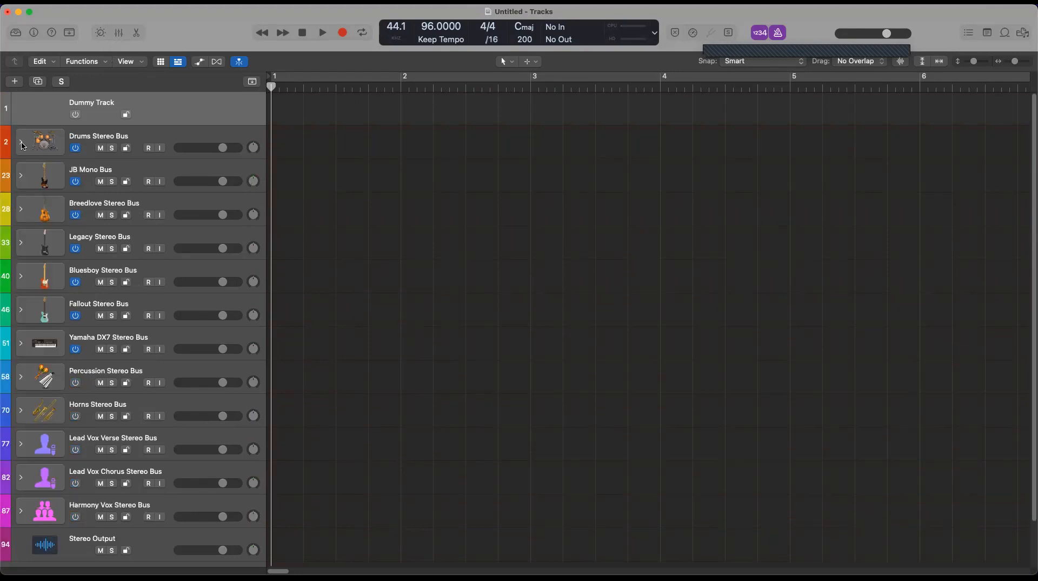
Step: Inspect the Drums Stereo Bus channel strips in the mixer and view the color palette for OH L without assigning a color
{"action": "left_click", "coordinate": [120, 33]}
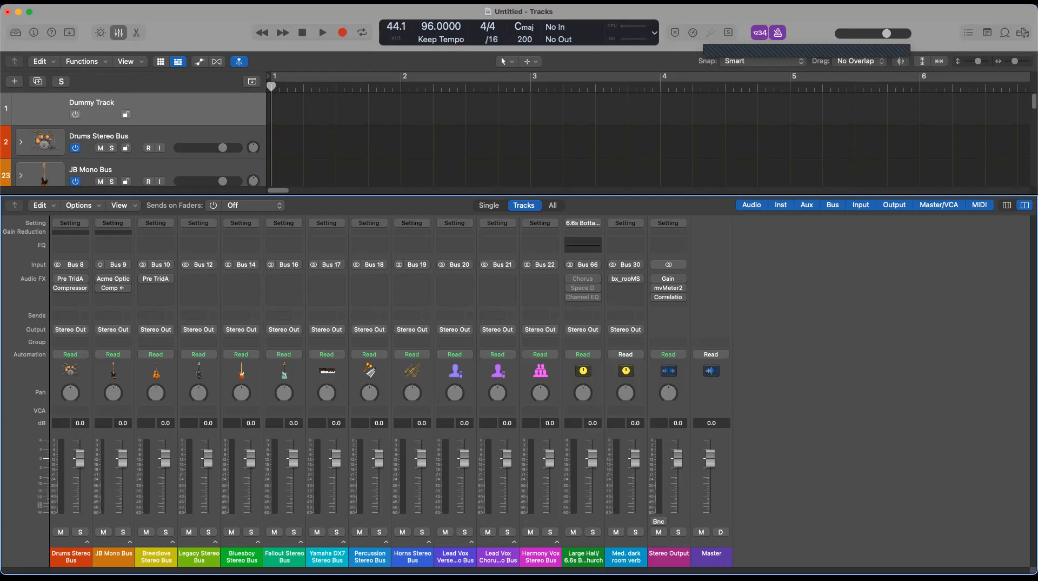
{"action": "left_click", "coordinate": [87, 542]}
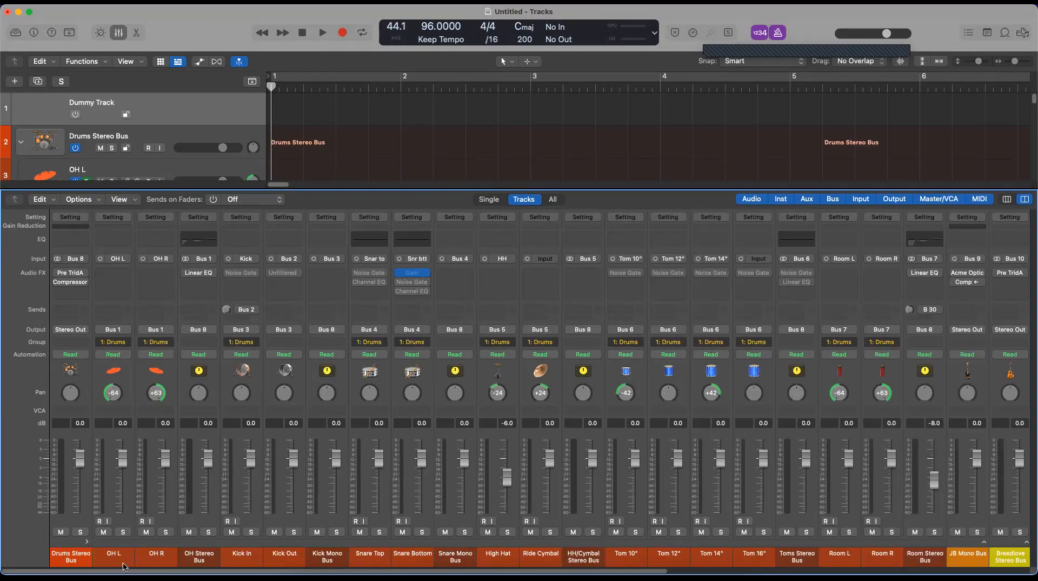
{"action": "right_click", "coordinate": [122, 566]}
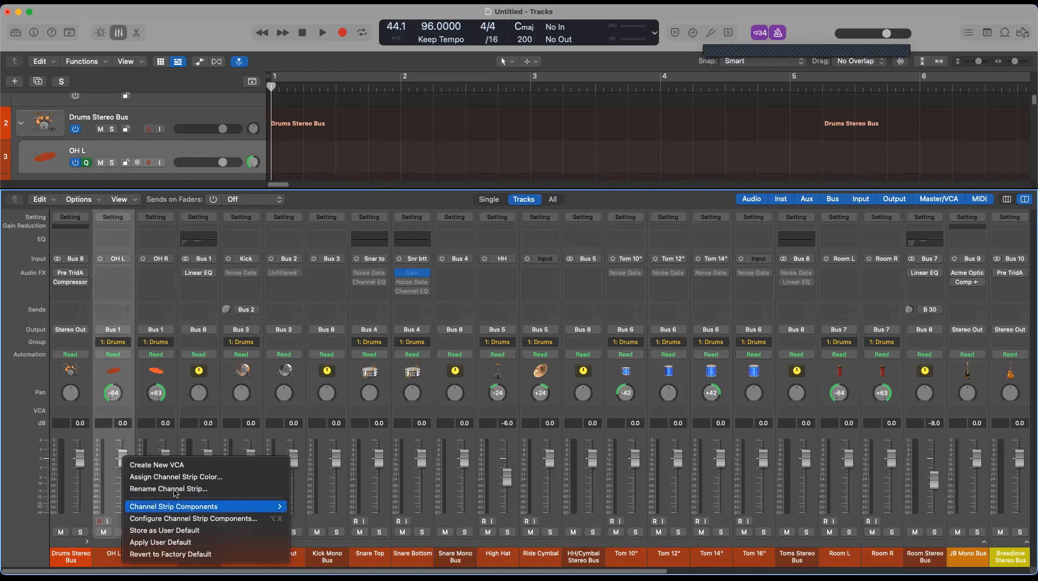
{"action": "left_click", "coordinate": [207, 478]}
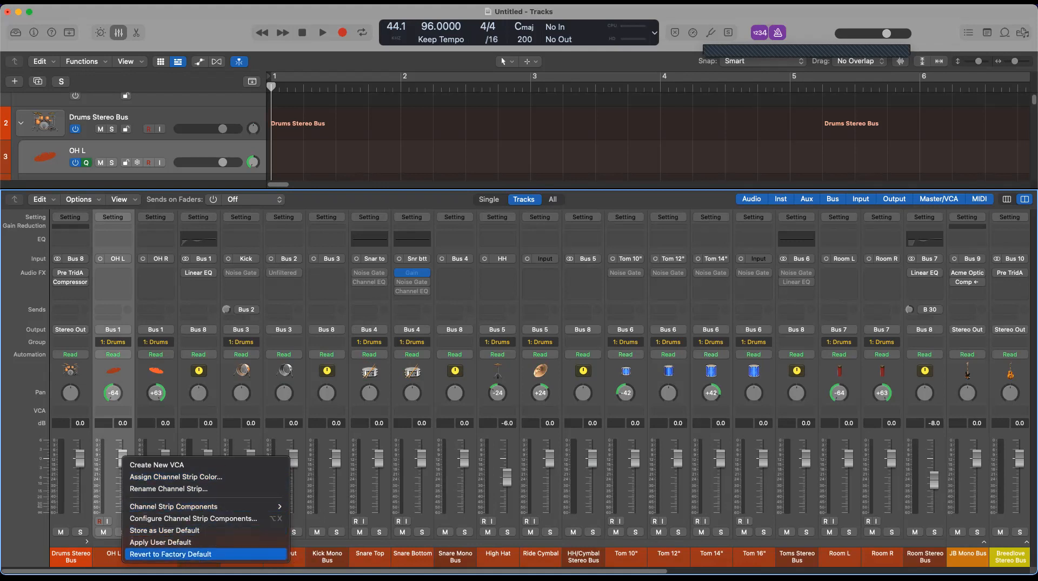
{"action": "left_click", "coordinate": [207, 490]}
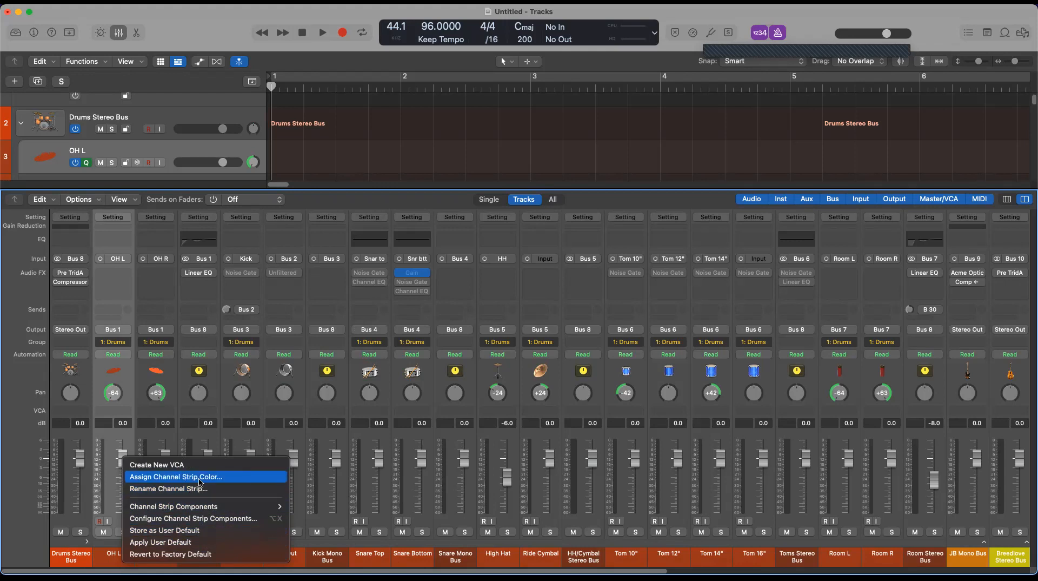
{"action": "left_click", "coordinate": [207, 477]}
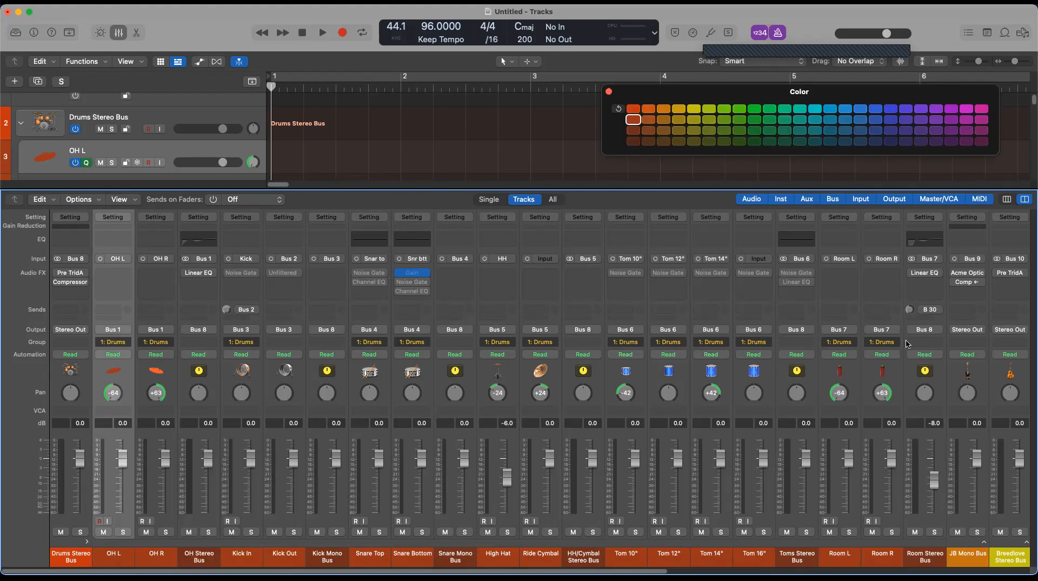
{"action": "left_click", "coordinate": [609, 91]}
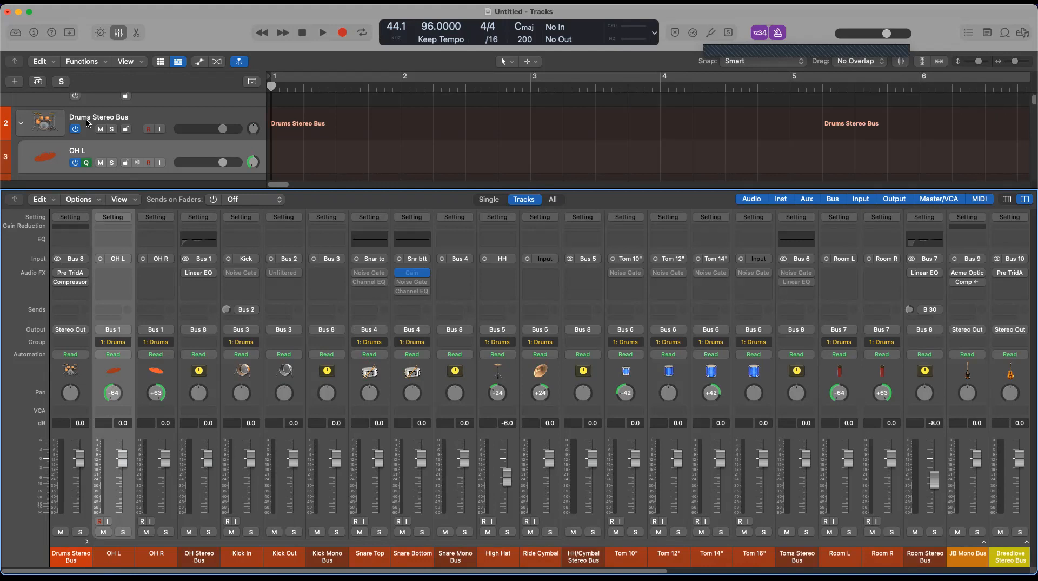
{"action": "left_click", "coordinate": [87, 542]}
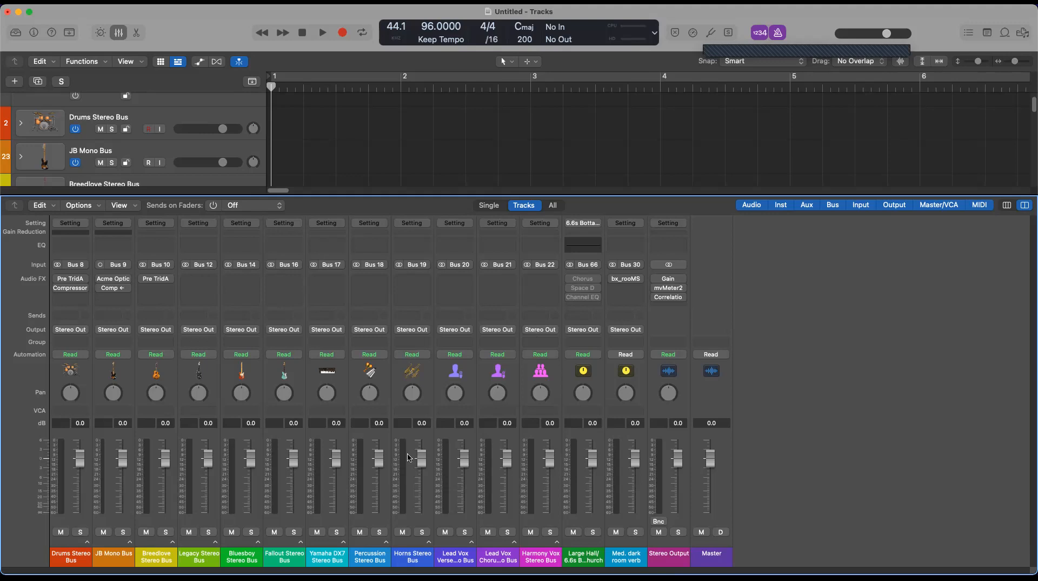
{"action": "left_click", "coordinate": [120, 33]}
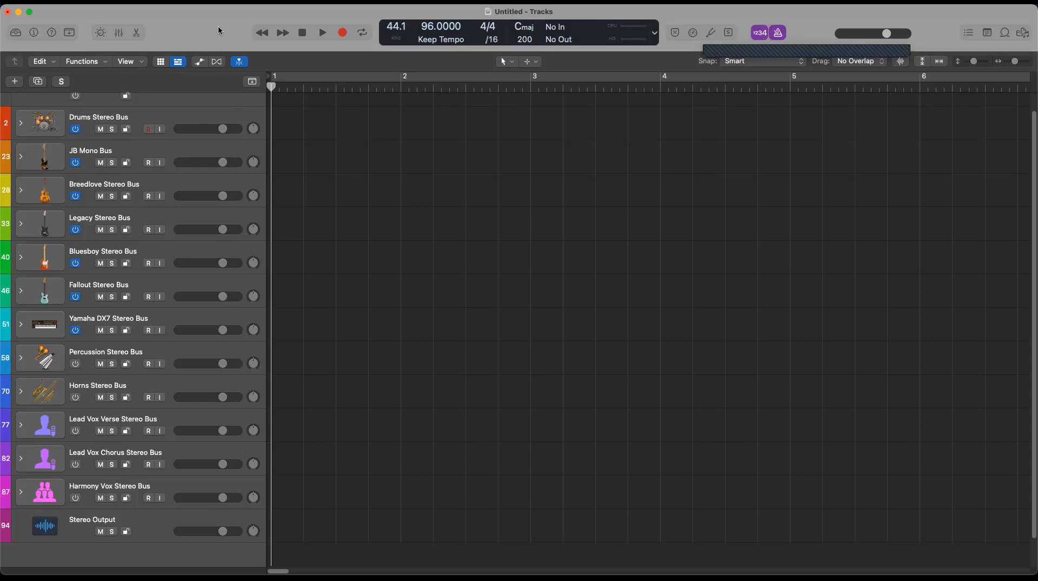
Step: Review the Drums Stereo Bus stack's colored tracks in the Tracks area and leave the stack collapsed
{"action": "left_click", "coordinate": [21, 124]}
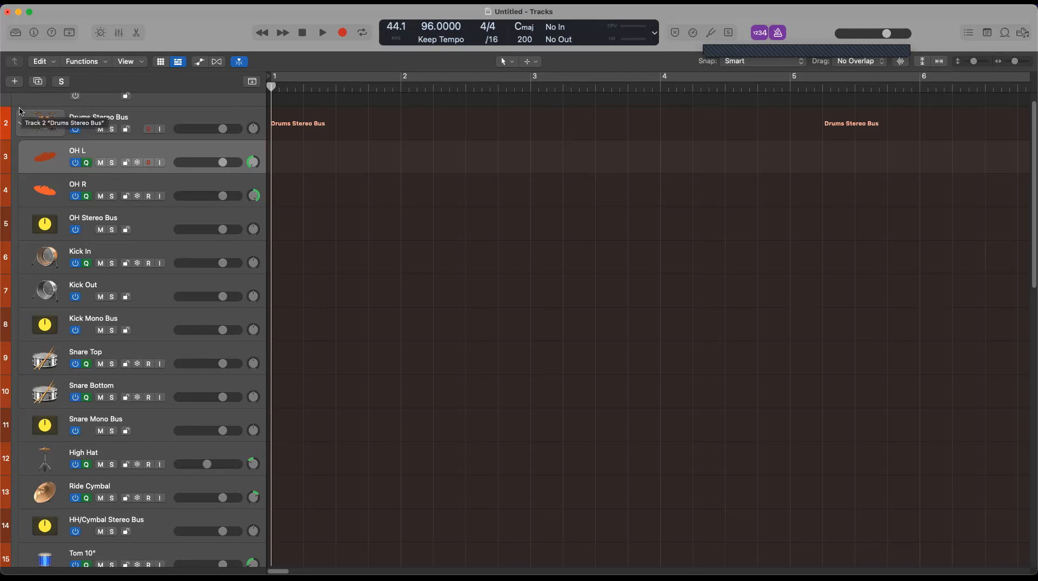
{"action": "scroll", "coordinate": [354, 222], "scroll_direction": "up", "scroll_amount": 1}
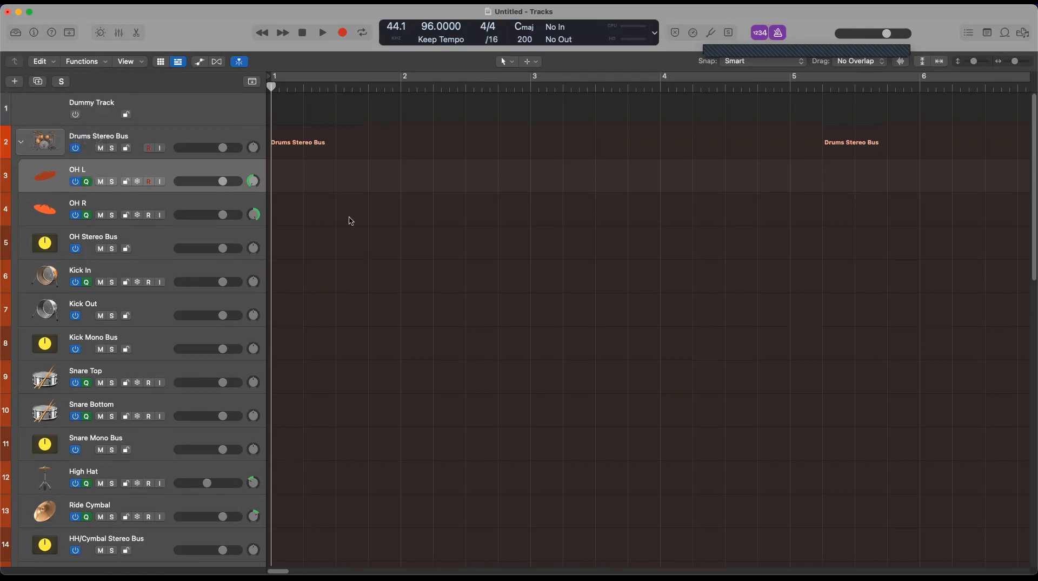
{"action": "left_click", "coordinate": [21, 143]}
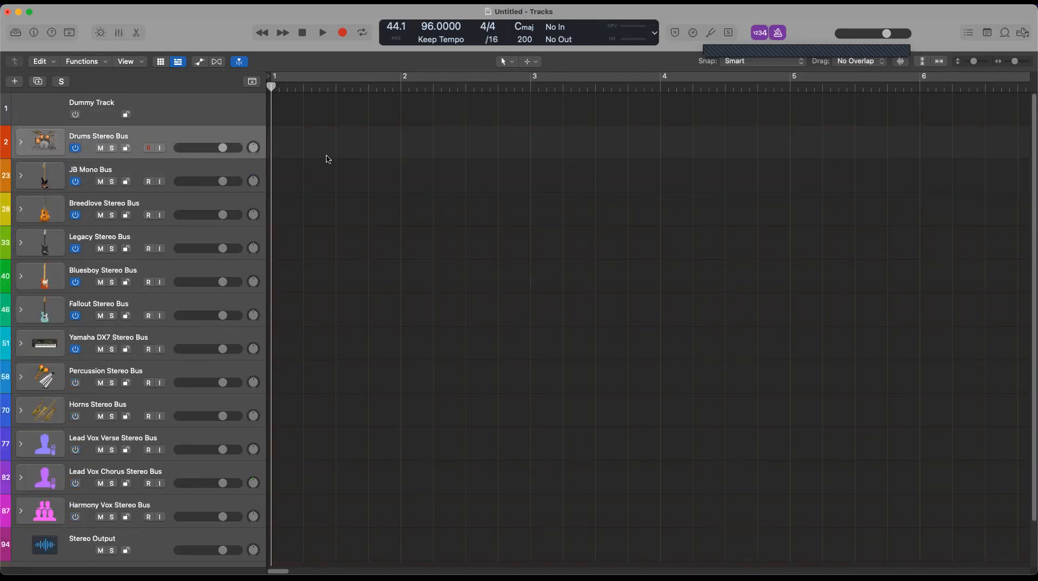
{"action": "left_click", "coordinate": [21, 142]}
{"action": "left_click", "coordinate": [21, 143]}
Step: Examine the individual instrument channels of the Horns Stereo Bus stack in the mixer, and hide the mixer when done
{"action": "left_click", "coordinate": [119, 33]}
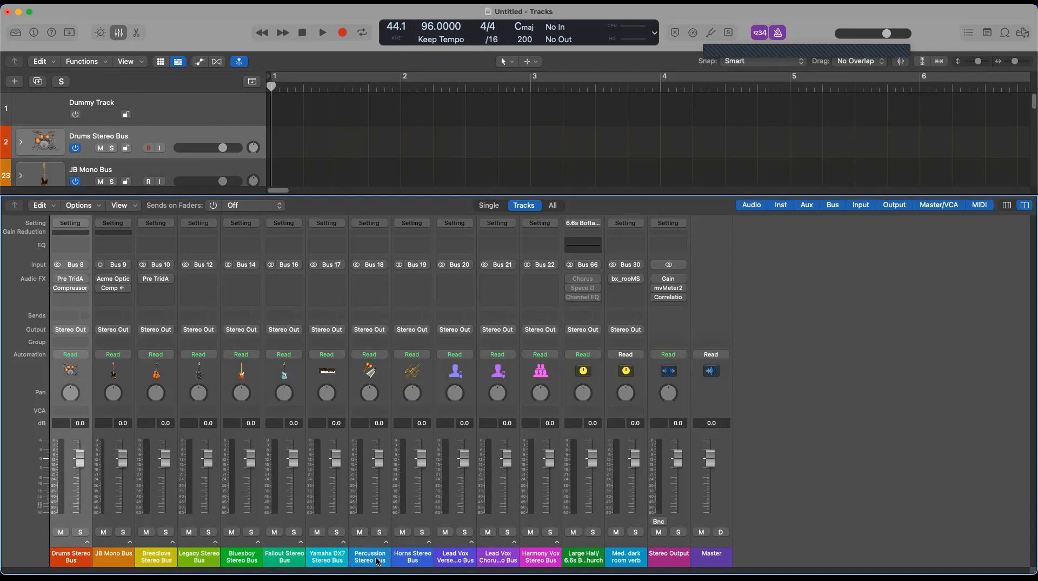
{"action": "left_click_drag", "start_coordinate": [379, 562], "coordinate": [390, 562]}
{"action": "left_click", "coordinate": [429, 542]}
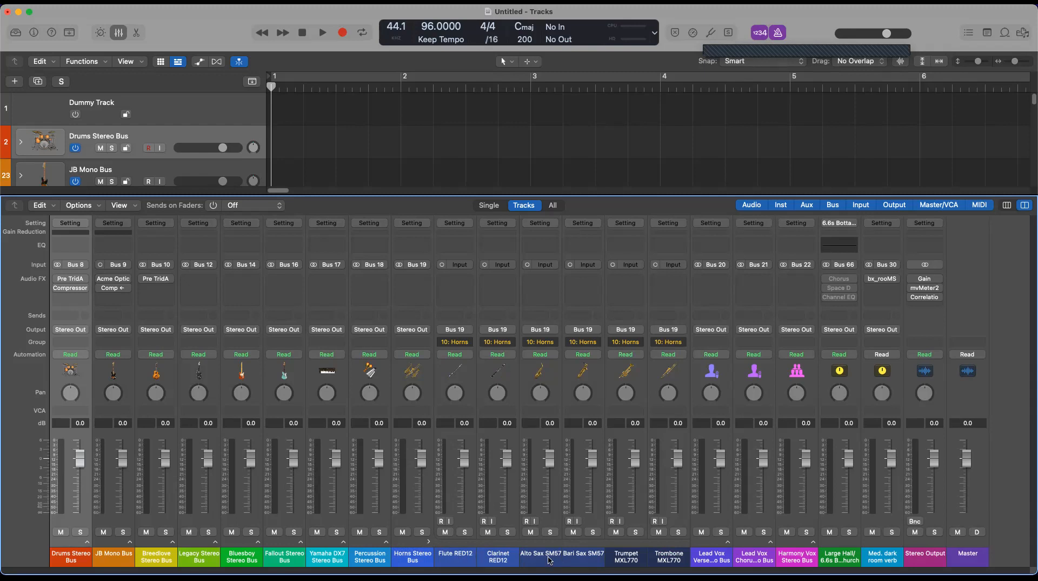
{"action": "left_click", "coordinate": [428, 542]}
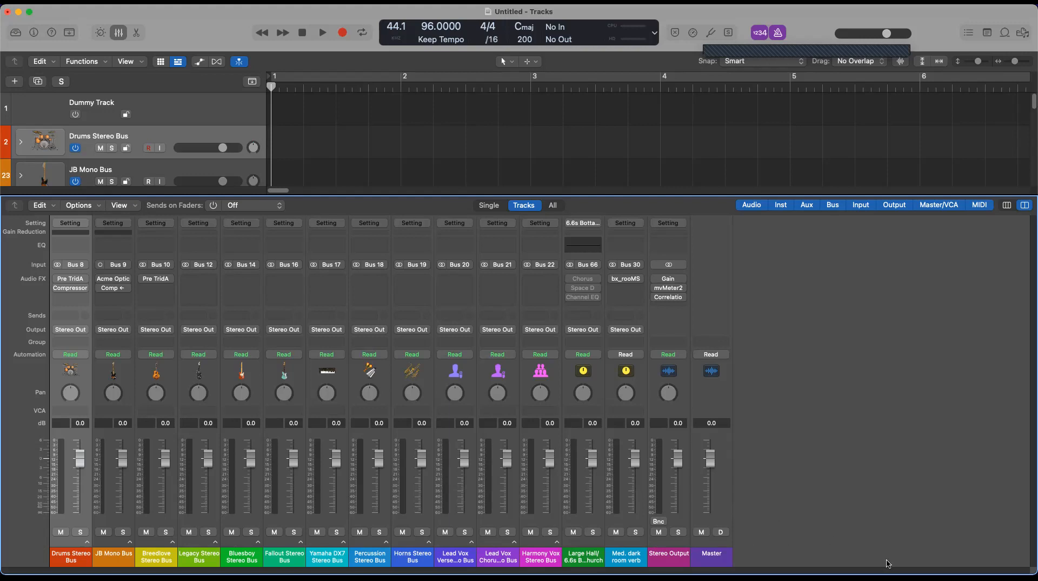
{"action": "left_click", "coordinate": [119, 33]}
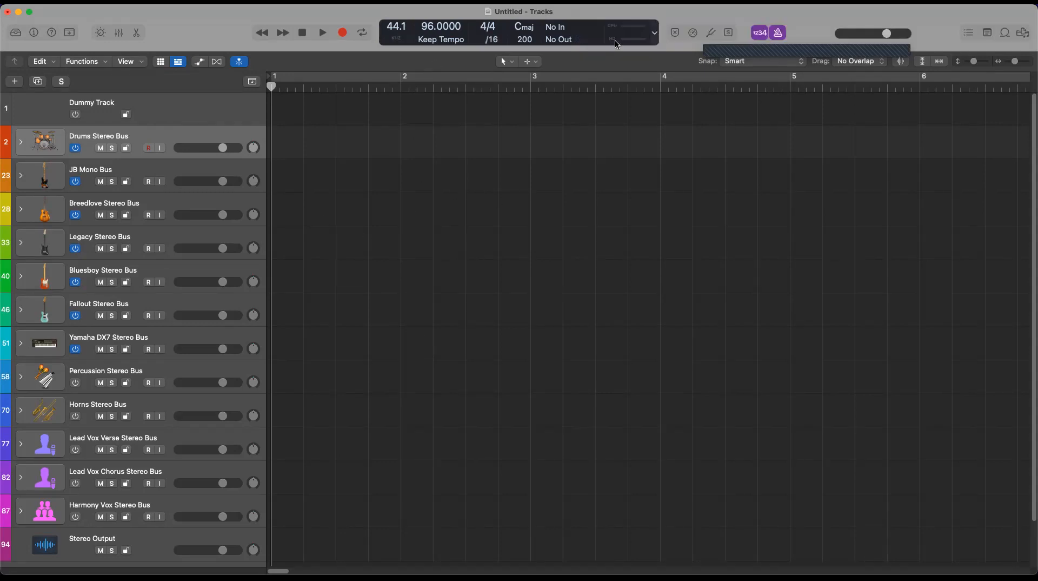
Step: View the customization options for the control bar and display, and close them without changing anything
{"action": "left_click", "coordinate": [655, 34]}
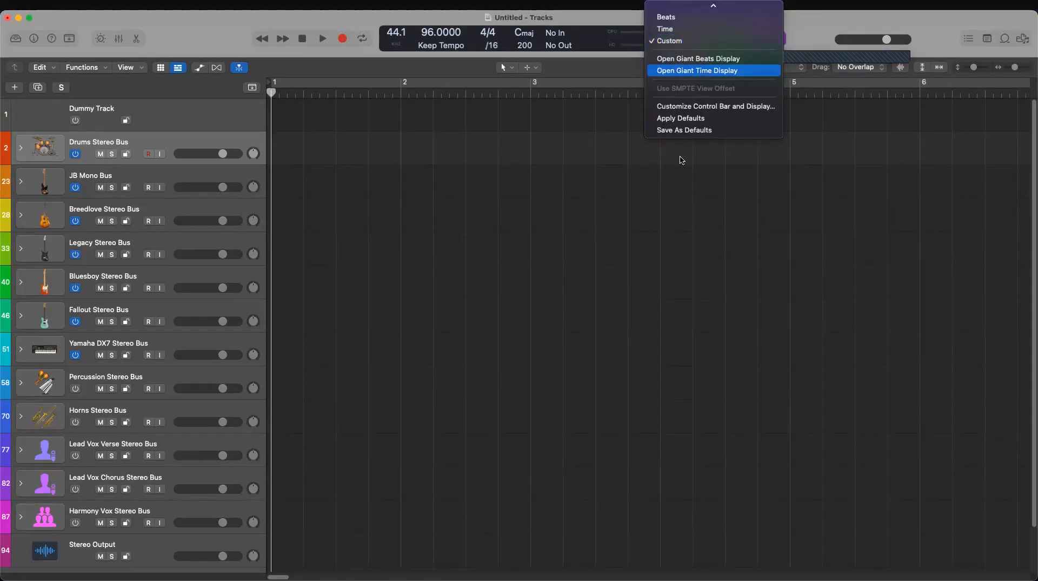
{"action": "left_click", "coordinate": [704, 107]}
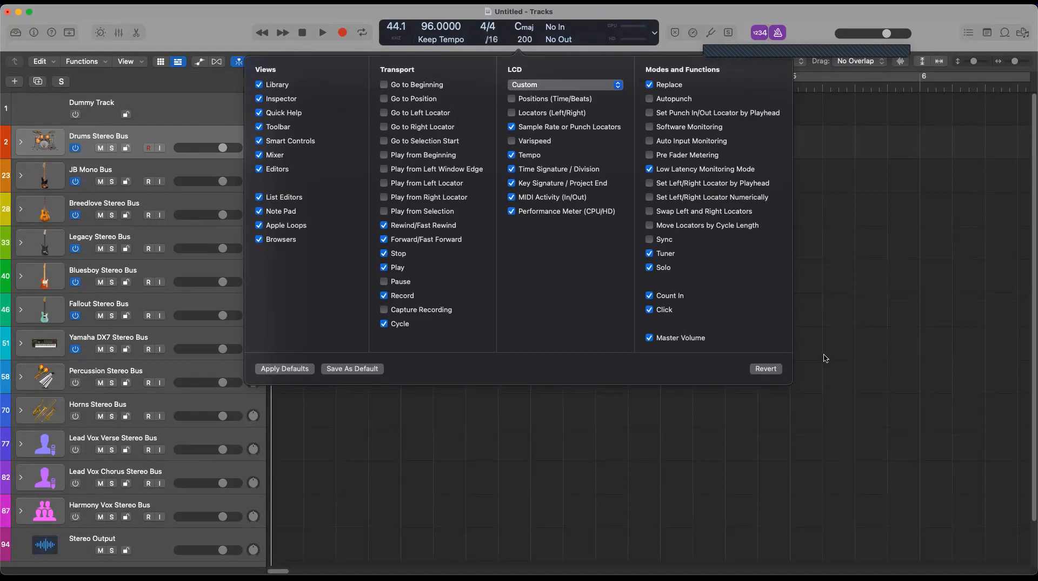
{"action": "left_click", "coordinate": [680, 15]}
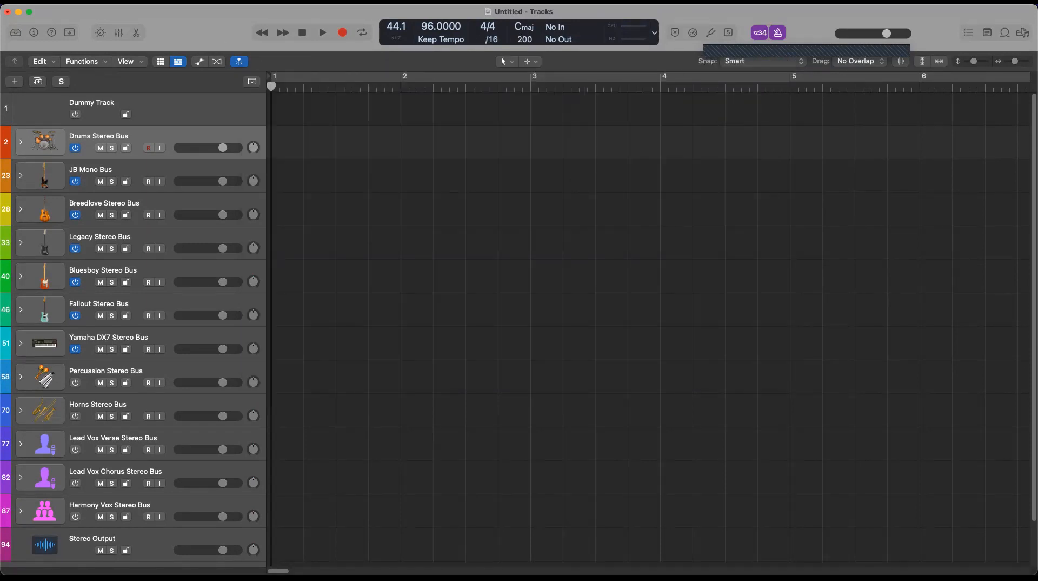
Step: View the track header configuration commands for the Drums Stereo Bus track and leave without choosing any
{"action": "left_click", "coordinate": [74, 1]}
{"action": "left_click", "coordinate": [116, 103]}
{"action": "right_click", "coordinate": [260, 135]}
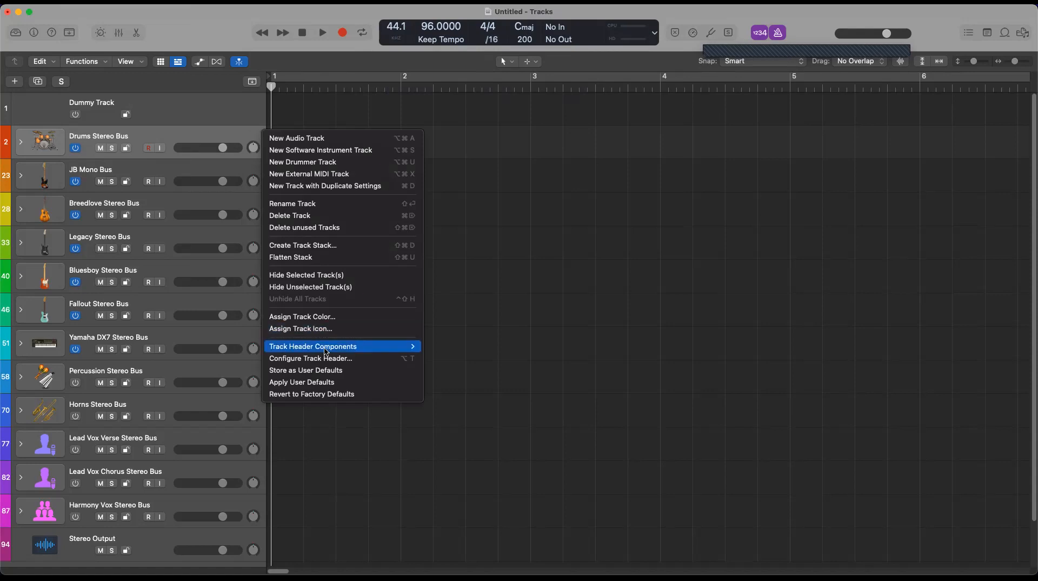
{"action": "mouse_move", "coordinate": [326, 351]}
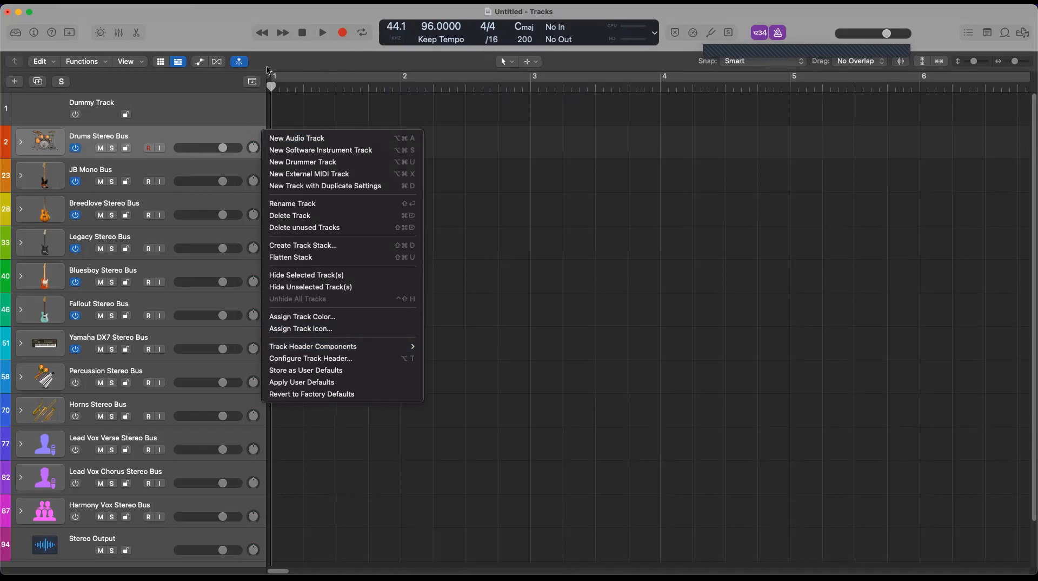
{"action": "left_click", "coordinate": [311, 61]}
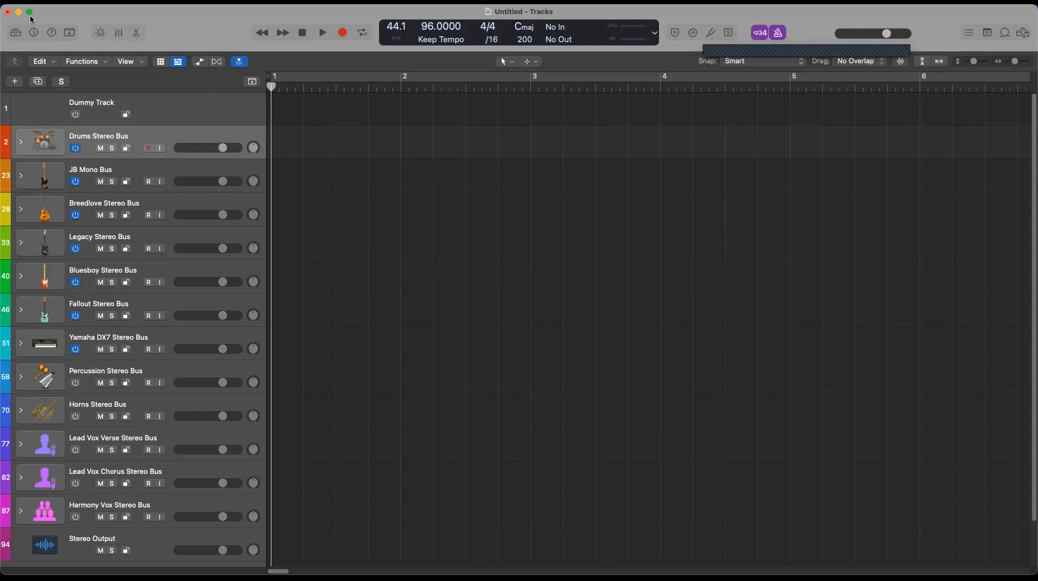
Step: Close the untitled project without saving and leave the file browser in the Project Templates folder without opening anything
{"action": "left_click", "coordinate": [8, 12]}
{"action": "left_click", "coordinate": [525, 237]}
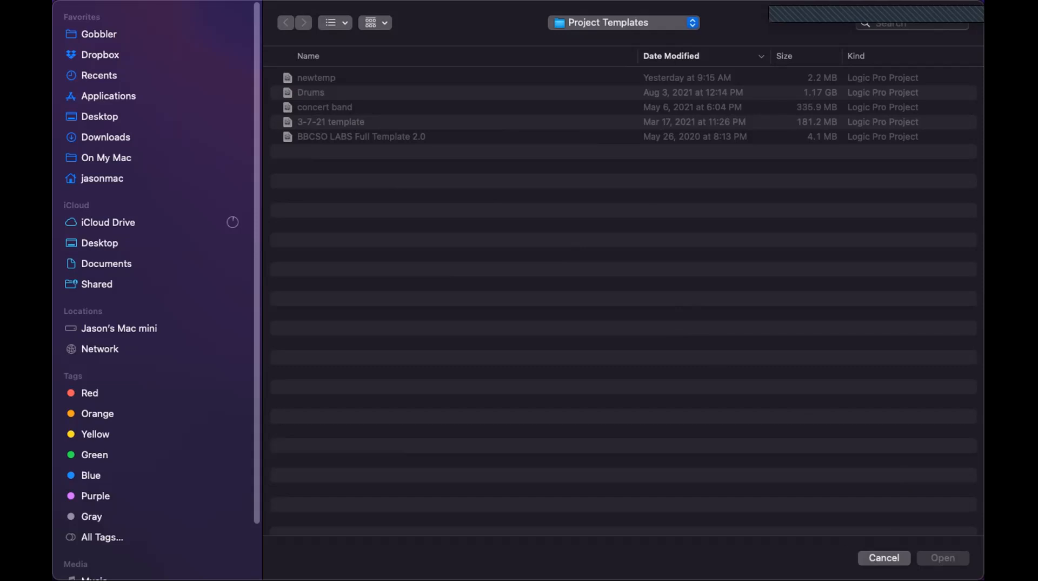
{"action": "left_click", "coordinate": [685, 22]}
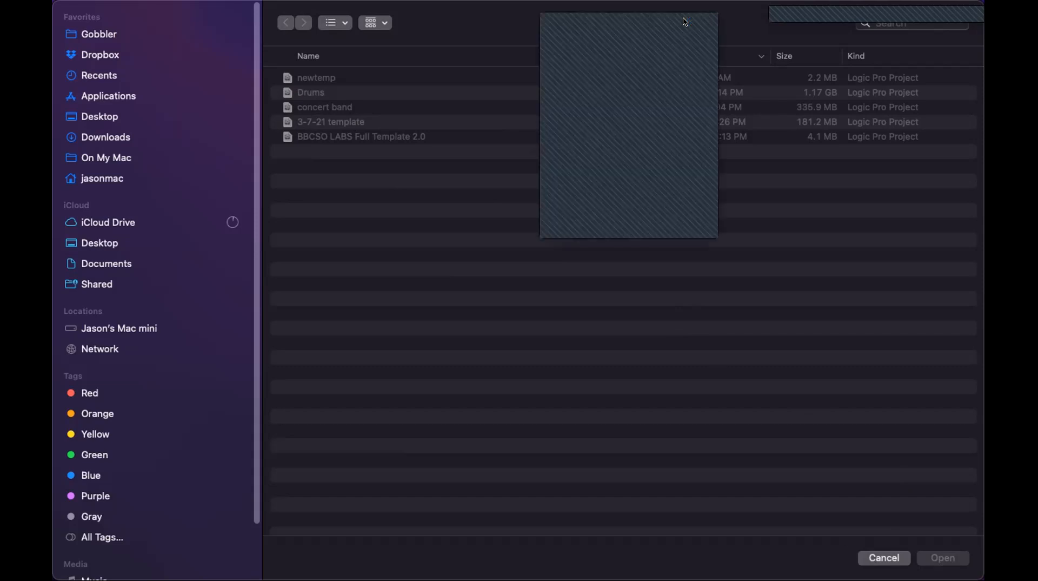
{"action": "left_click", "coordinate": [889, 552]}
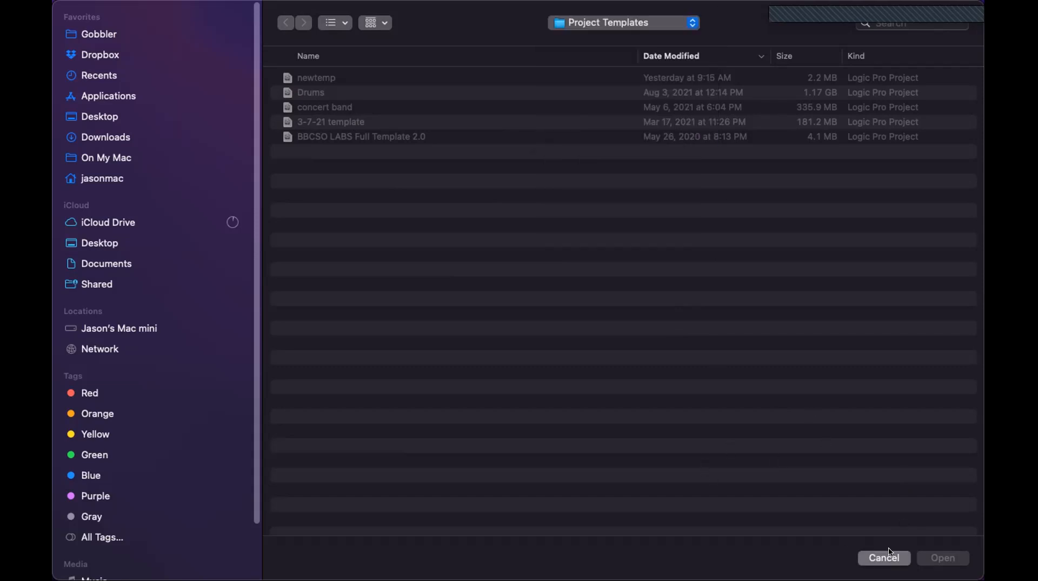
{"action": "left_click", "coordinate": [890, 553]}
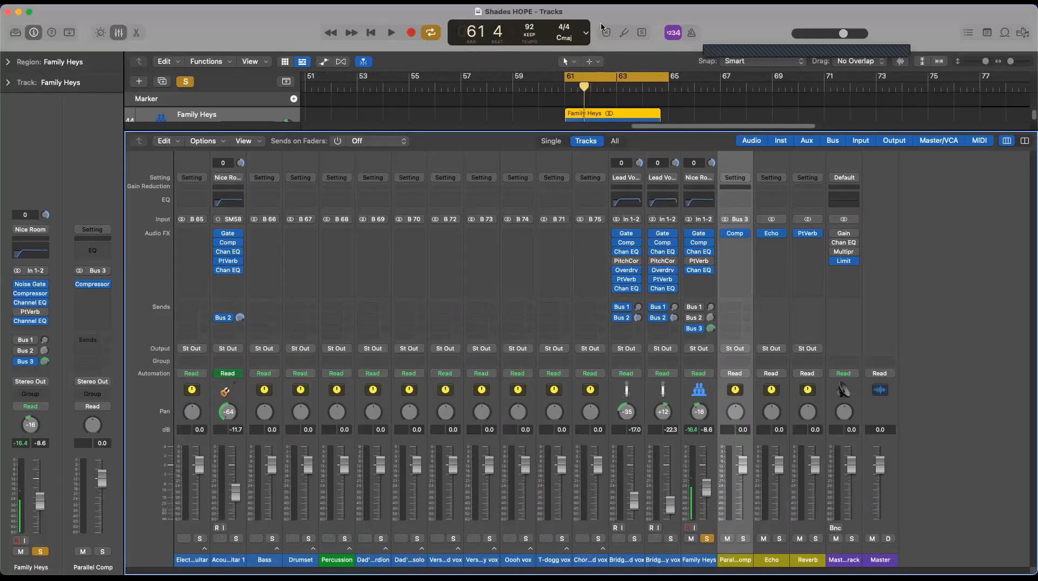
Step: Reset the Shades HOPE session to the project start with cycle and solo off and the mixer hidden
{"action": "left_click", "coordinate": [615, 80]}
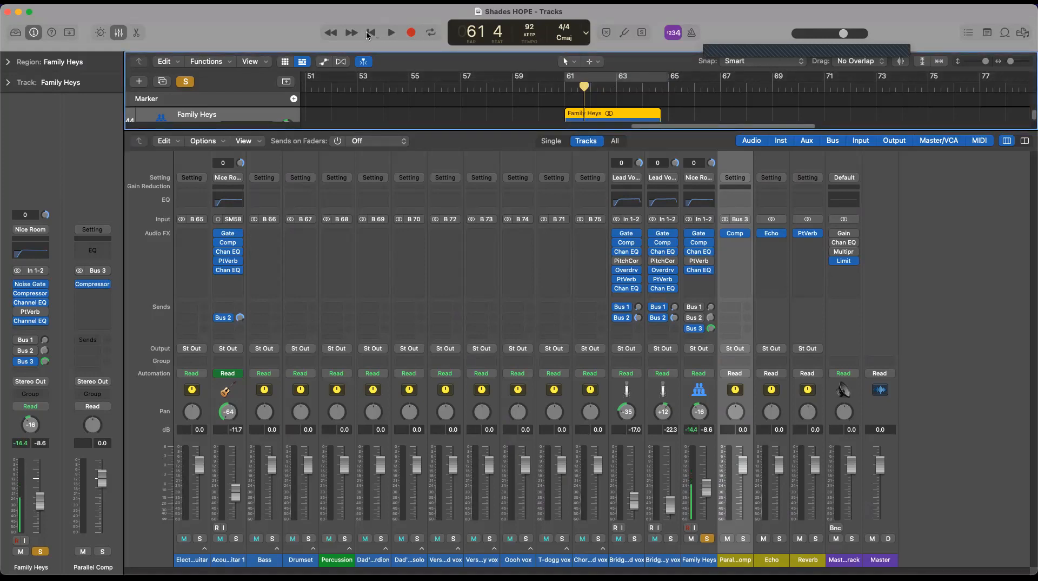
{"action": "left_click", "coordinate": [371, 32]}
{"action": "left_click", "coordinate": [119, 33]}
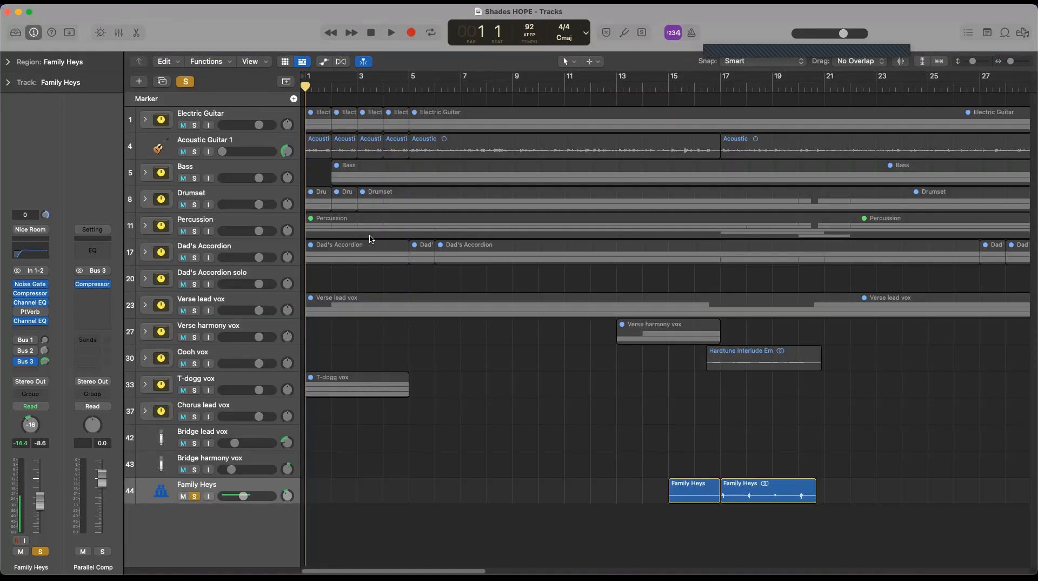
{"action": "left_click", "coordinate": [186, 81]}
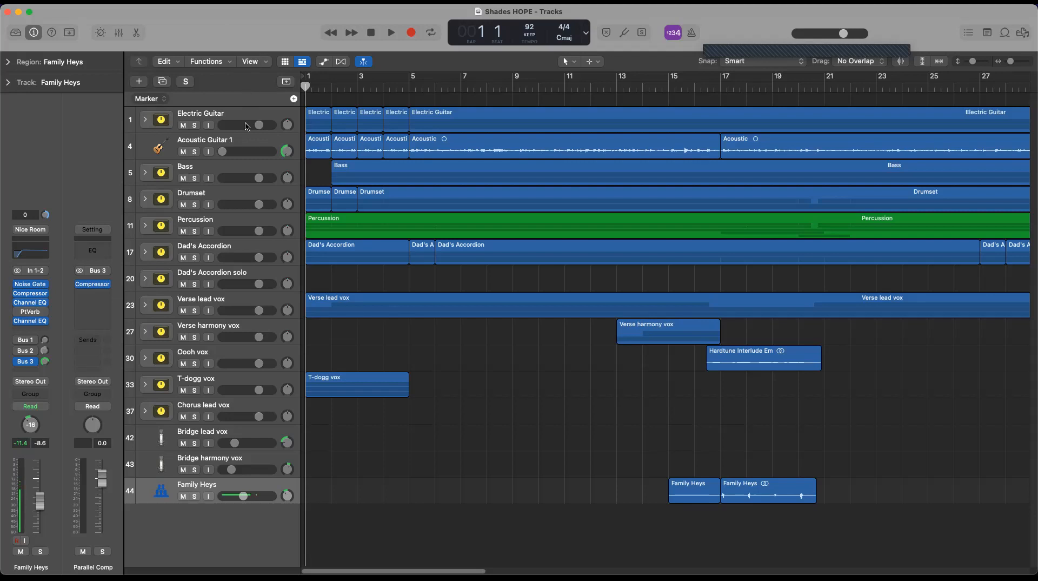
Step: Reorder the tracks so Drumset is first, Bass second and Acoustic Guitar 1 sits above Electric Guitar
{"action": "left_click", "coordinate": [242, 198]}
{"action": "left_click_drag", "start_coordinate": [224, 177], "coordinate": [231, 115]}
{"action": "left_click_drag", "start_coordinate": [233, 195], "coordinate": [252, 146]}
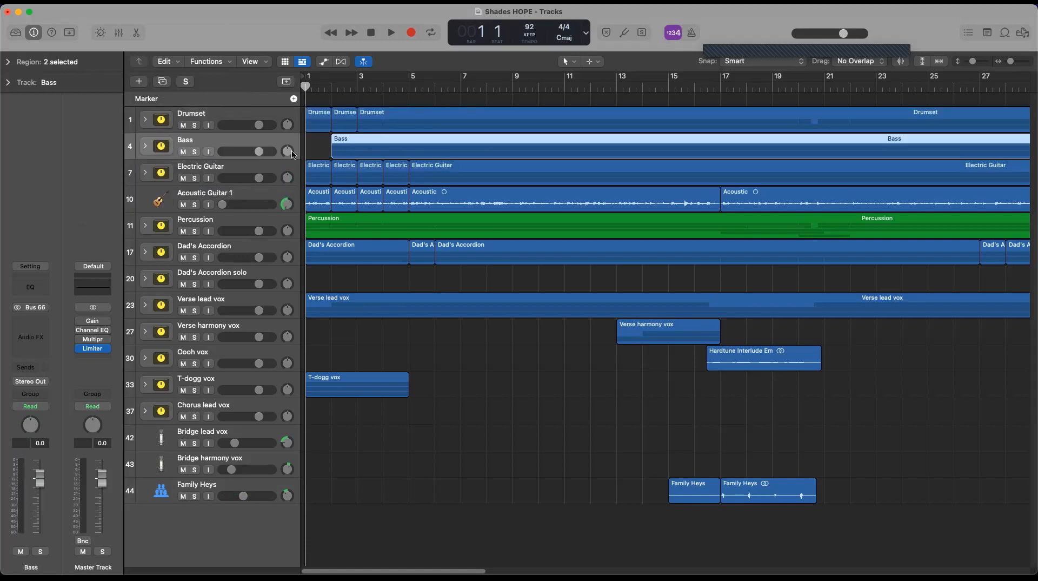
{"action": "left_click_drag", "start_coordinate": [254, 199], "coordinate": [254, 169]}
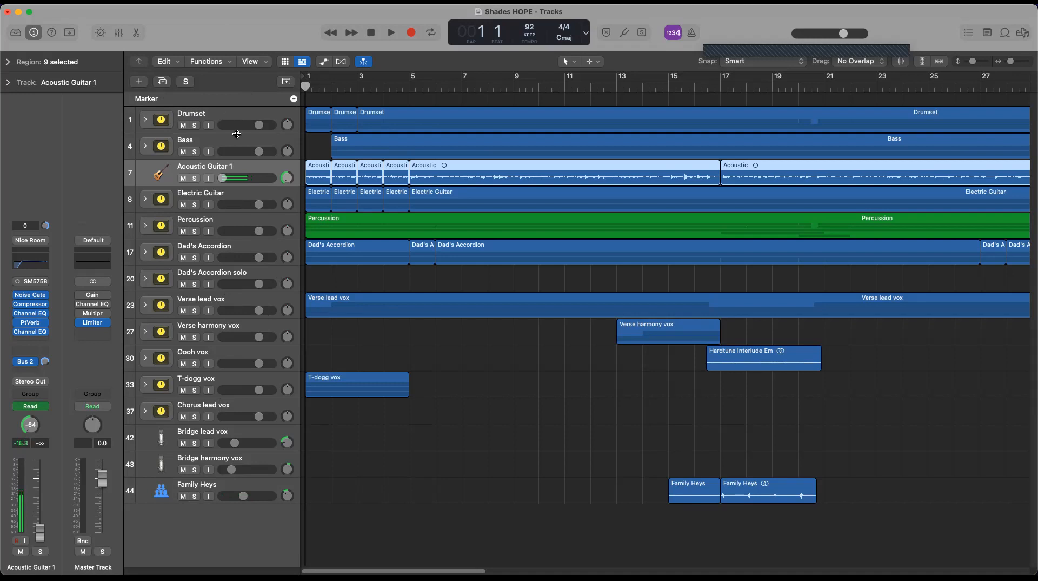
Step: Expand the Drumset stack and create 10 audio tracks on Input 1 (SM57/58) below its Nice Room track
{"action": "left_click", "coordinate": [231, 117]}
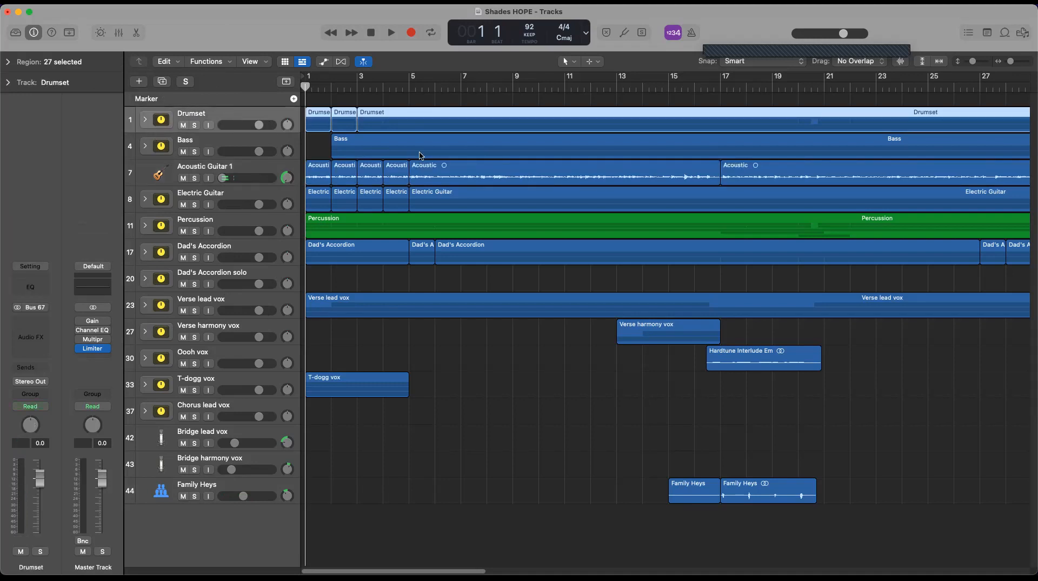
{"action": "left_click", "coordinate": [145, 120]}
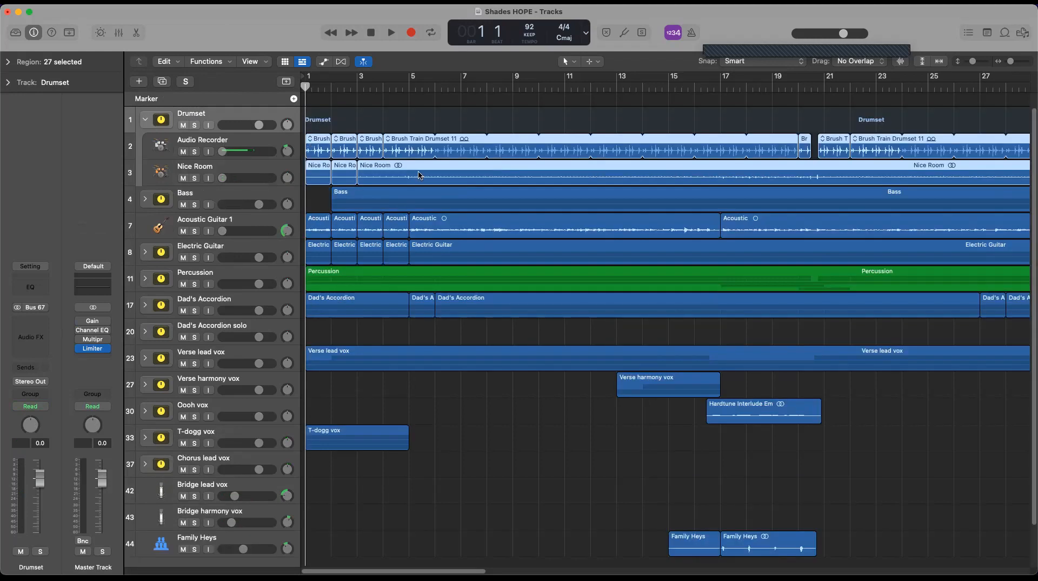
{"action": "left_click", "coordinate": [265, 169]}
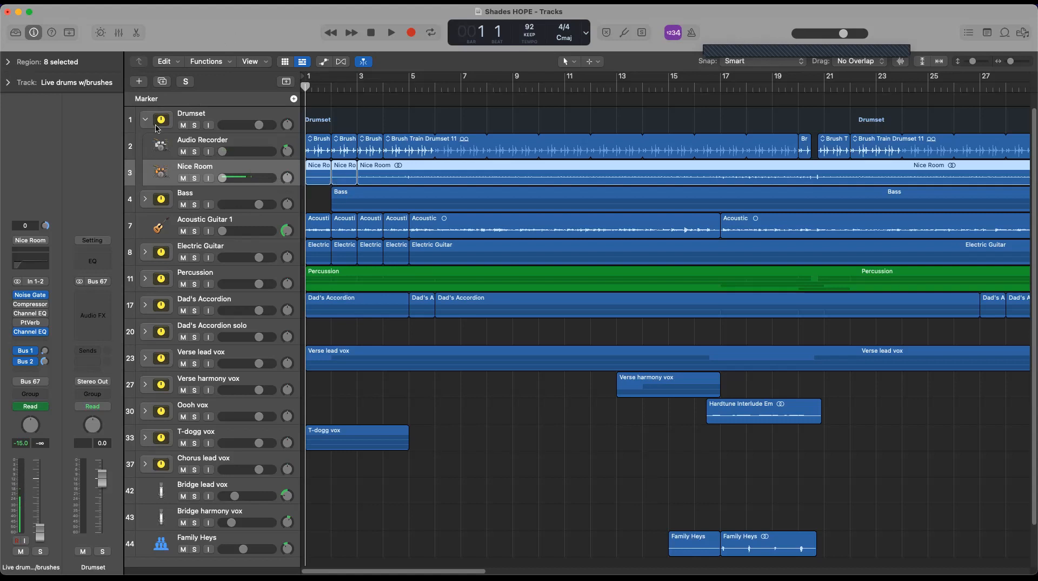
{"action": "left_click", "coordinate": [256, 145]}
{"action": "left_click", "coordinate": [263, 171]}
{"action": "left_click", "coordinate": [139, 82]}
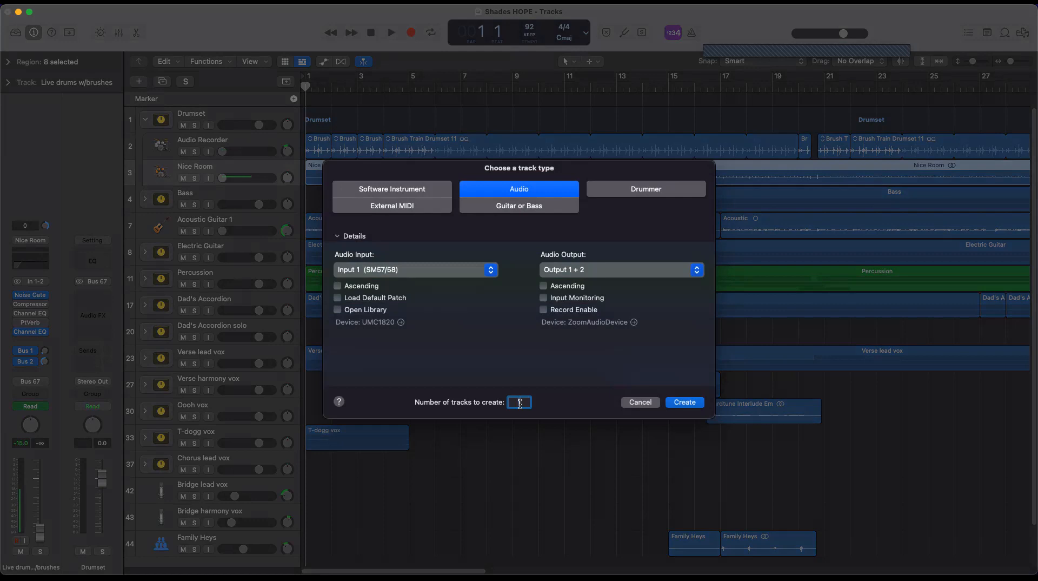
{"action": "type", "text": "10"}
{"action": "left_click", "coordinate": [683, 402]}
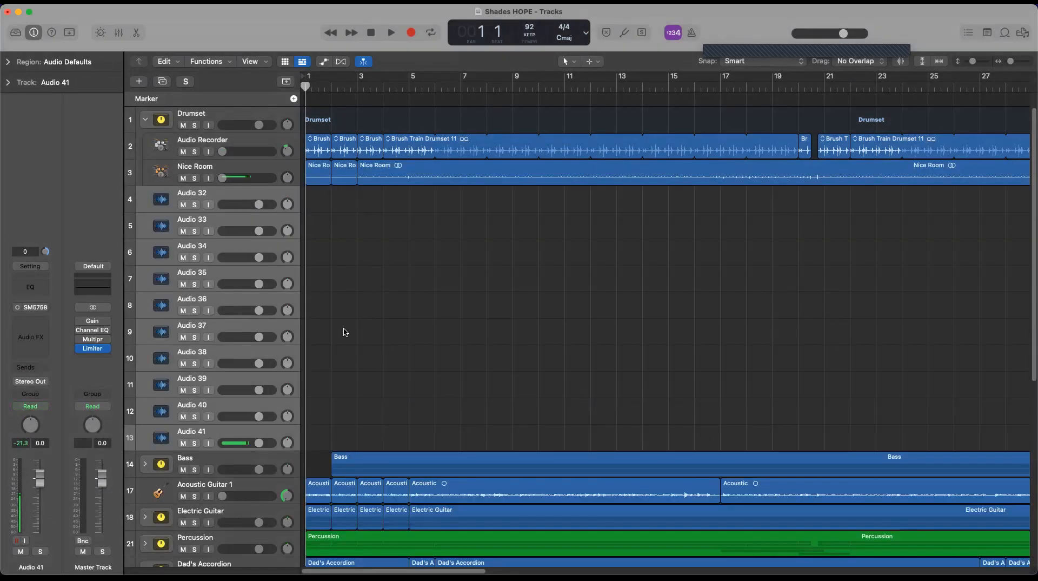
Step: Rename the new tracks Audio 32 and Audio 33 as OH L and OH R
{"action": "double_click", "coordinate": [194, 192]}
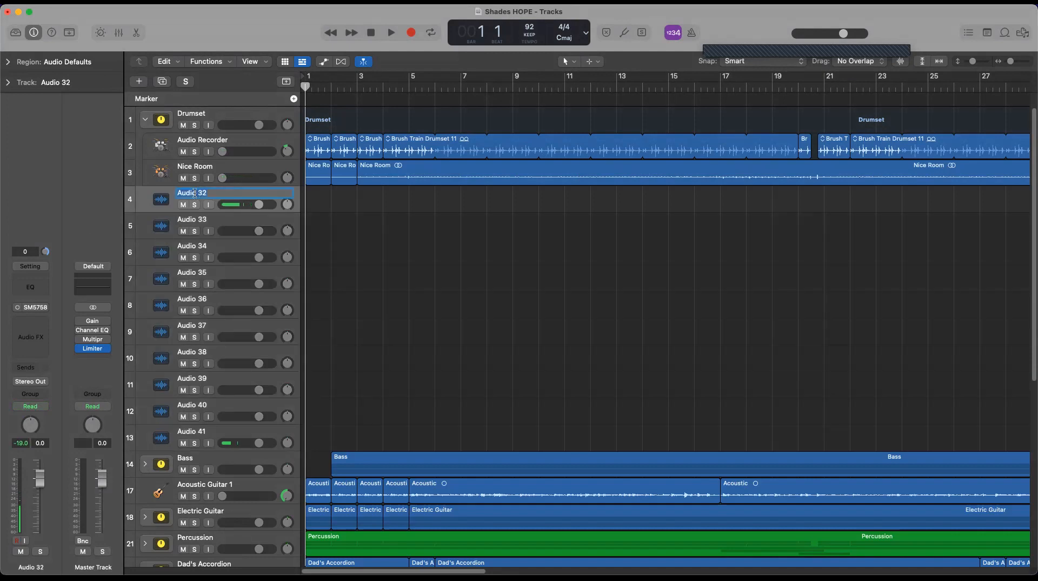
{"action": "type", "text": "OH L"}
{"action": "double_click", "coordinate": [192, 219]}
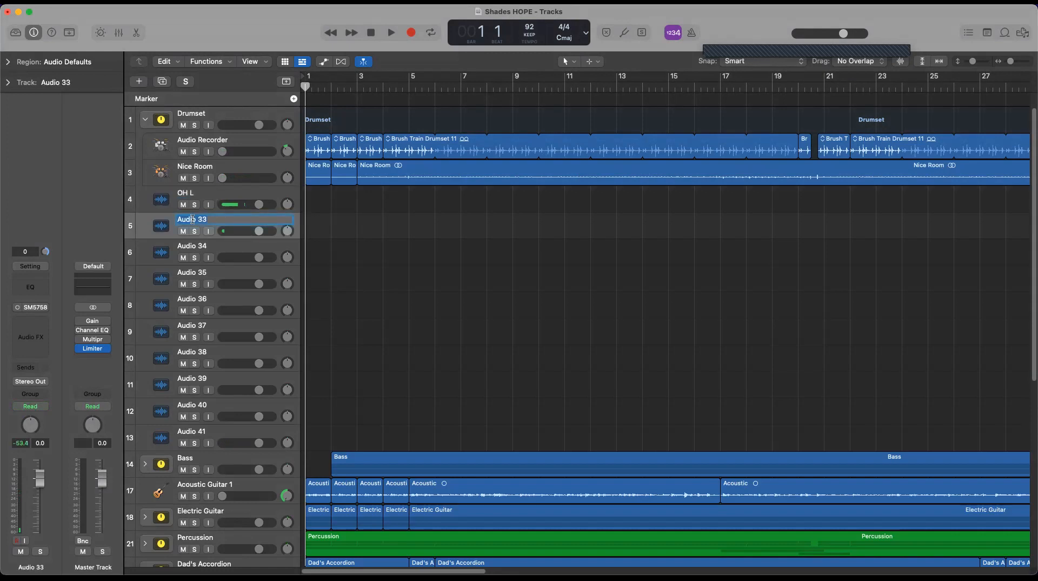
{"action": "type", "text": "OH R"}
Step: Rename tracks Audio 34 and Audio 35 as Sn top and Sn bottom
{"action": "double_click", "coordinate": [198, 244]}
{"action": "type", "text": "Sn top"}
{"action": "key", "text": "Return"}
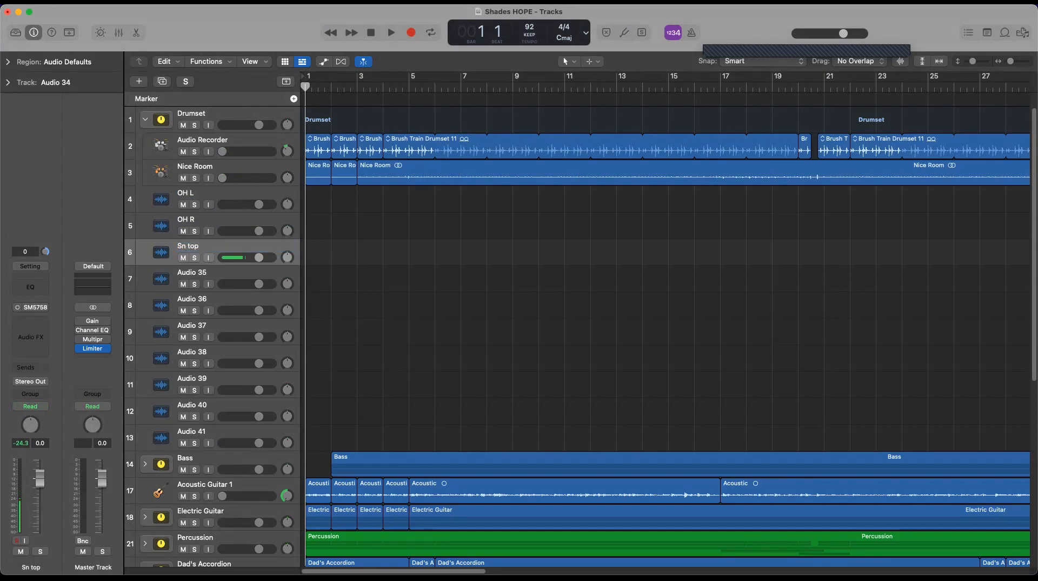
{"action": "double_click", "coordinate": [190, 272]}
{"action": "type", "text": "Sn b"}
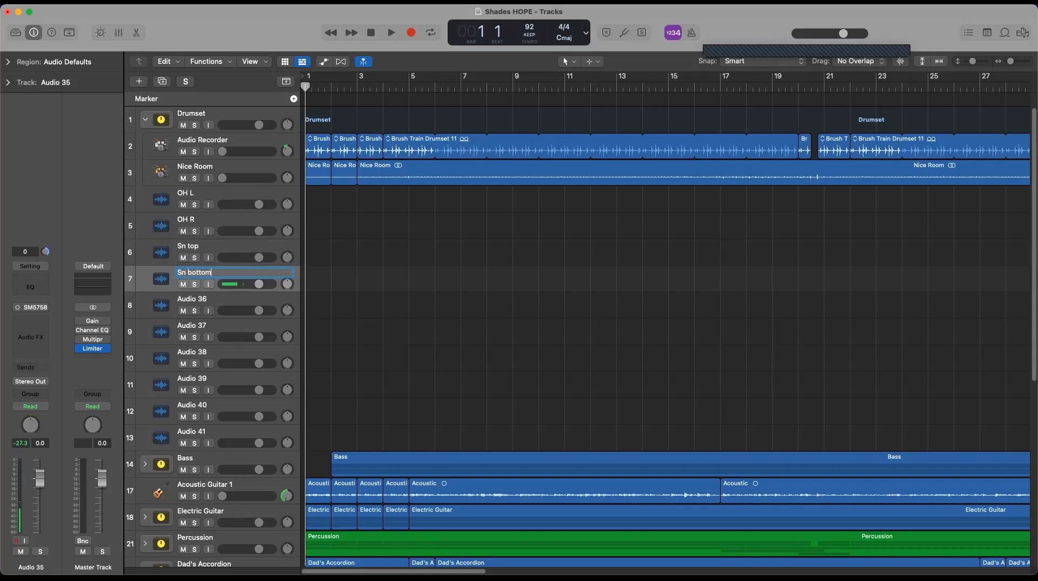
{"action": "type", "text": "ottom"}
{"action": "key", "text": "Return"}
Step: Rename tracks Audio 36 and Audio 37 as Kick in and Kick out
{"action": "double_click", "coordinate": [193, 299]}
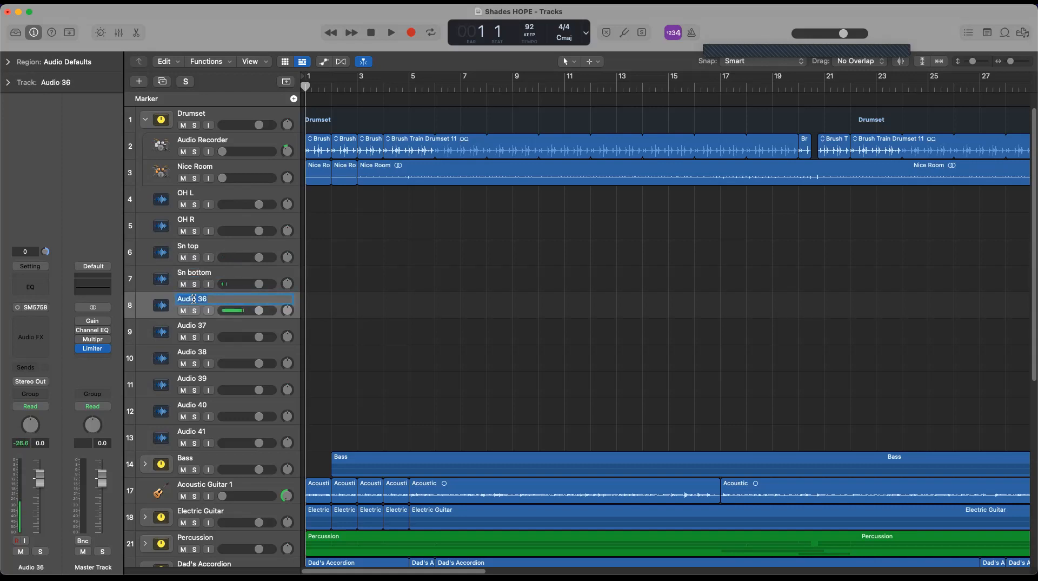
{"action": "type", "text": "Ki"}
{"action": "type", "text": "ck om"}
{"action": "key", "text": "Return"}
{"action": "double_click", "coordinate": [198, 325]}
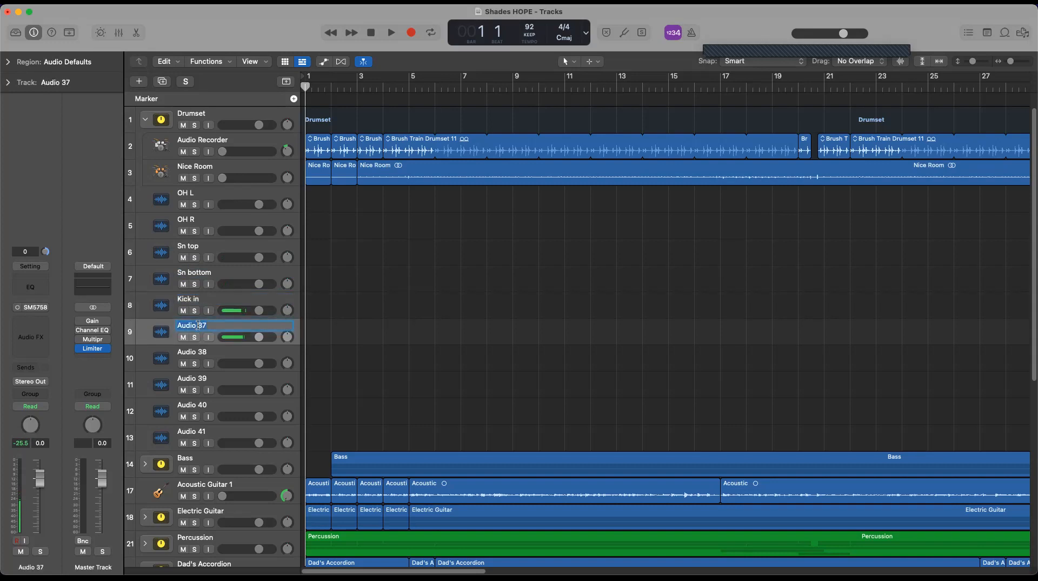
{"action": "type", "text": "Kick"}
{"action": "key", "text": "Return"}
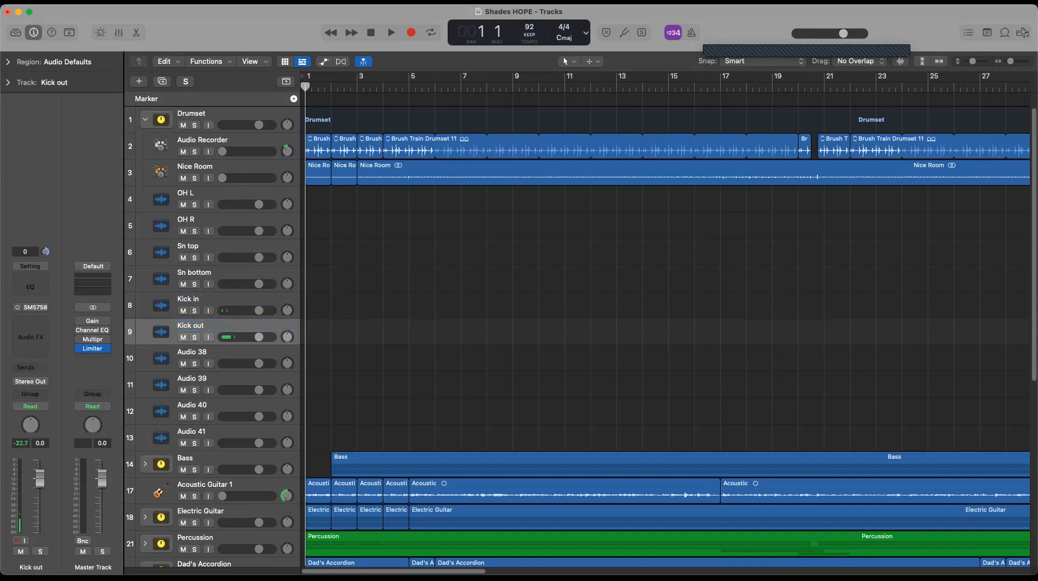
Step: Rename tracks Audio 38, Audio 39 and Audio 40 as Tom 10", Tom 12" and Tom 14"
{"action": "double_click", "coordinate": [201, 353]}
{"action": "type", "text": "Tom"}
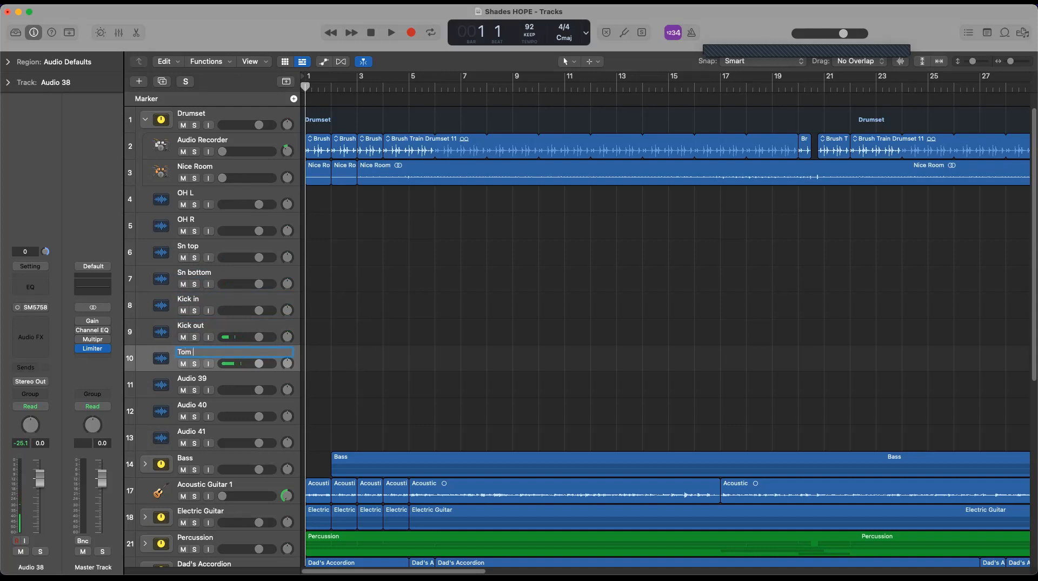
{"action": "type", "text": " 10\""}
{"action": "double_click", "coordinate": [200, 377]}
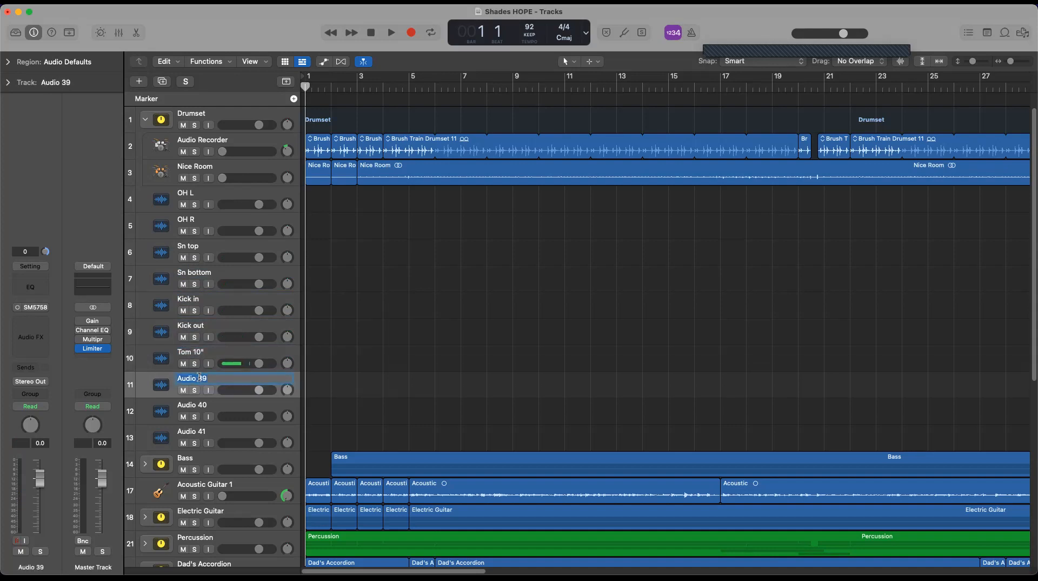
{"action": "type", "text": "Tom 12\""}
{"action": "key", "text": "Return"}
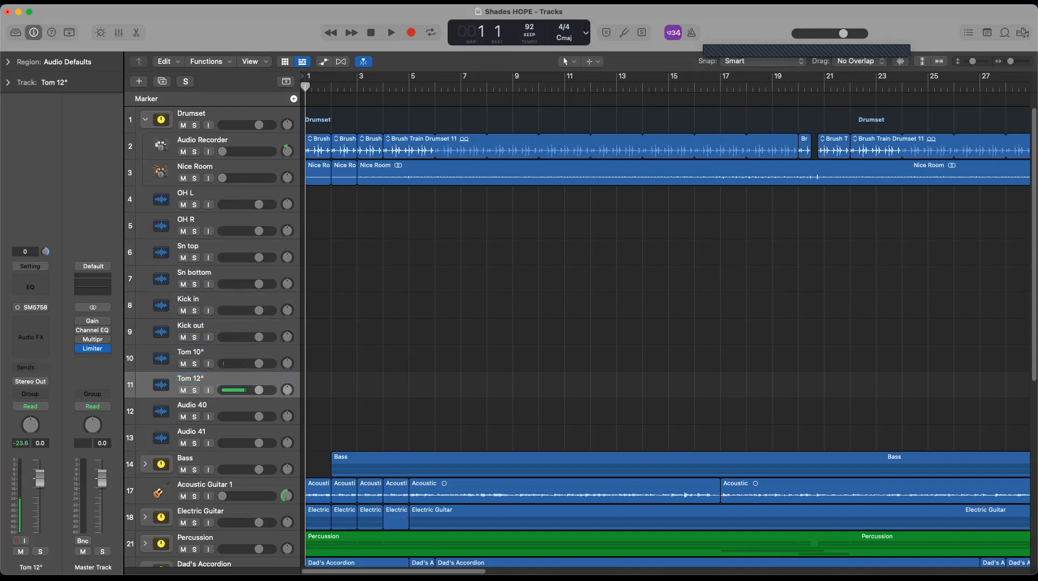
{"action": "double_click", "coordinate": [201, 404]}
{"action": "type", "text": "Tom"}
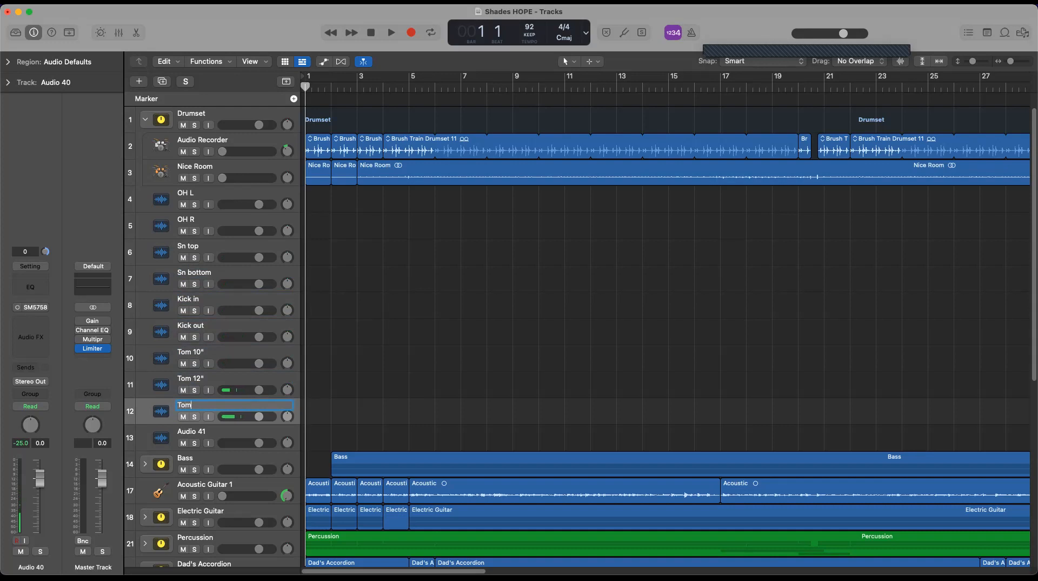
{"action": "type", "text": " 14\""}
Step: Add one more audio track with duplicate settings below the Audio 41 track
{"action": "left_click", "coordinate": [215, 436]}
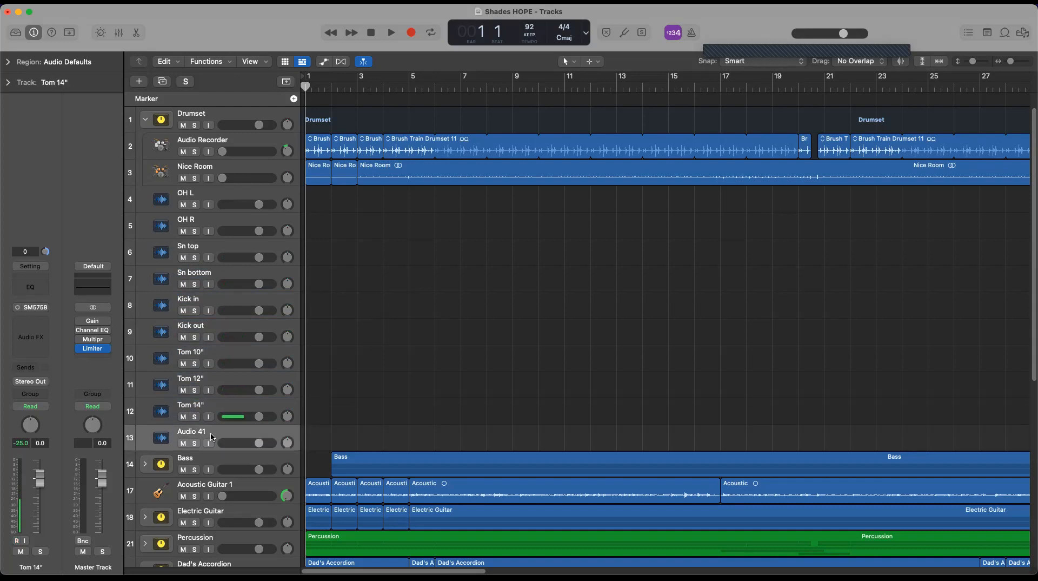
{"action": "right_click", "coordinate": [214, 434]}
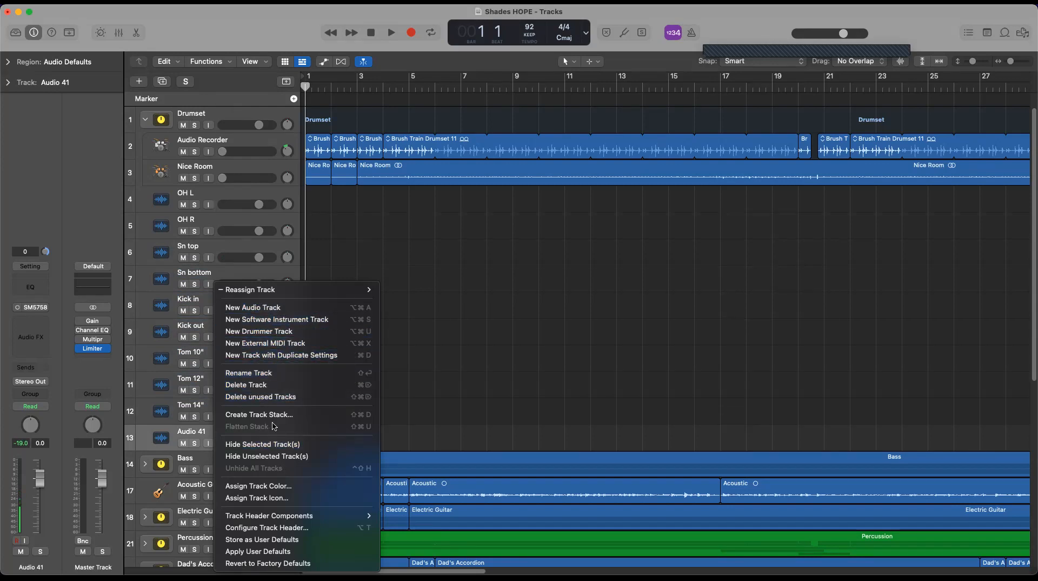
{"action": "left_click", "coordinate": [281, 354]}
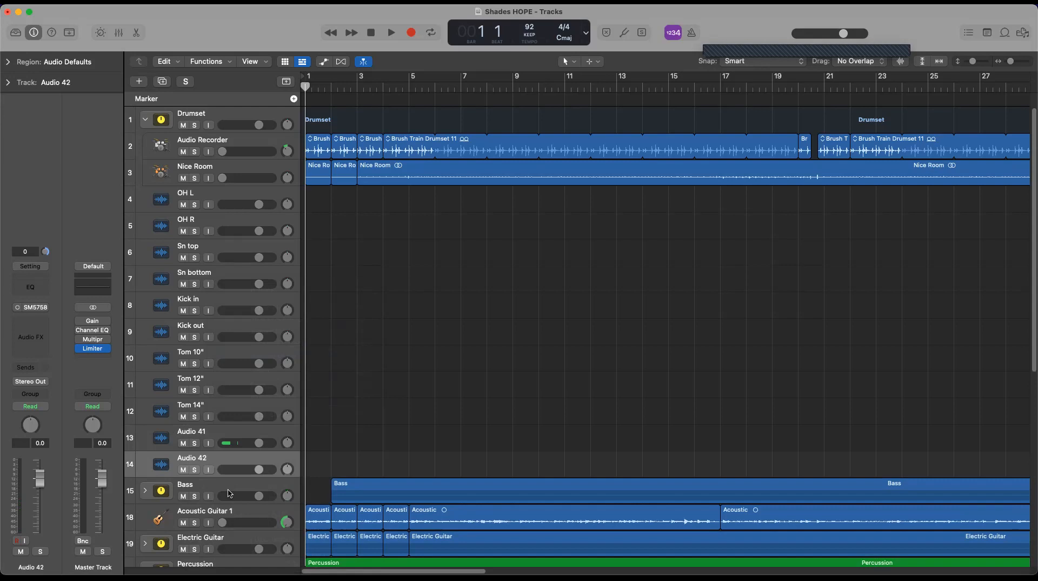
Step: Rename the last two new audio tracks, Audio 41 and Audio 42, as Room L and Room R
{"action": "double_click", "coordinate": [192, 431]}
{"action": "type", "text": "Room L"}
{"action": "key", "text": "Return"}
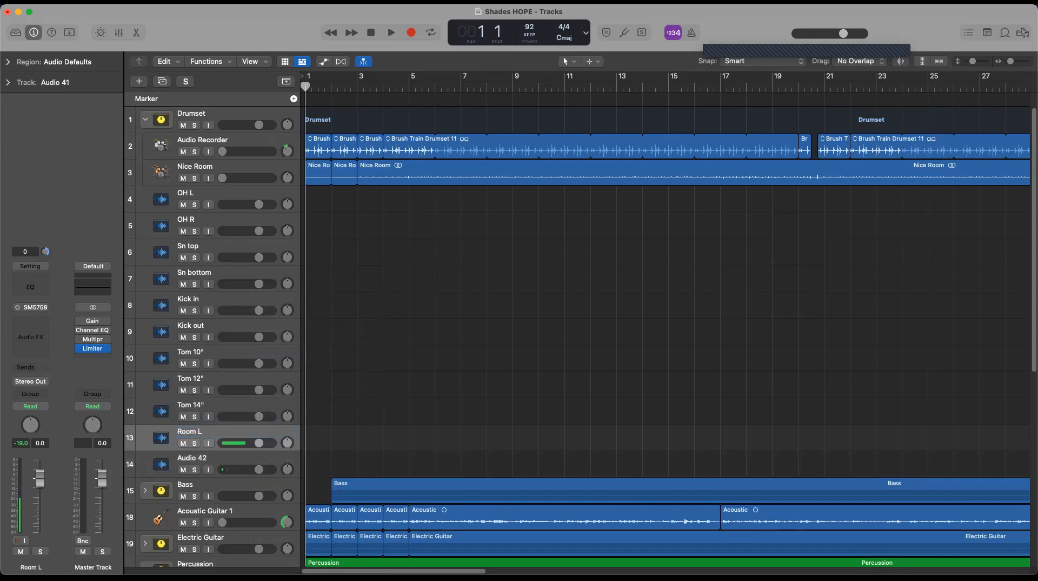
{"action": "double_click", "coordinate": [203, 456]}
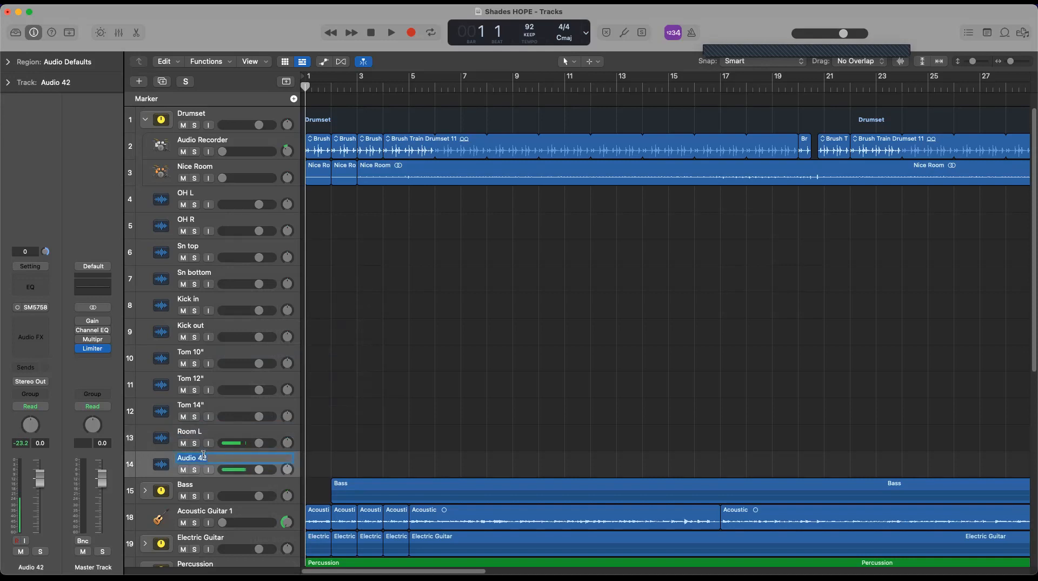
{"action": "type", "text": "Room R"}
{"action": "key", "text": "Return"}
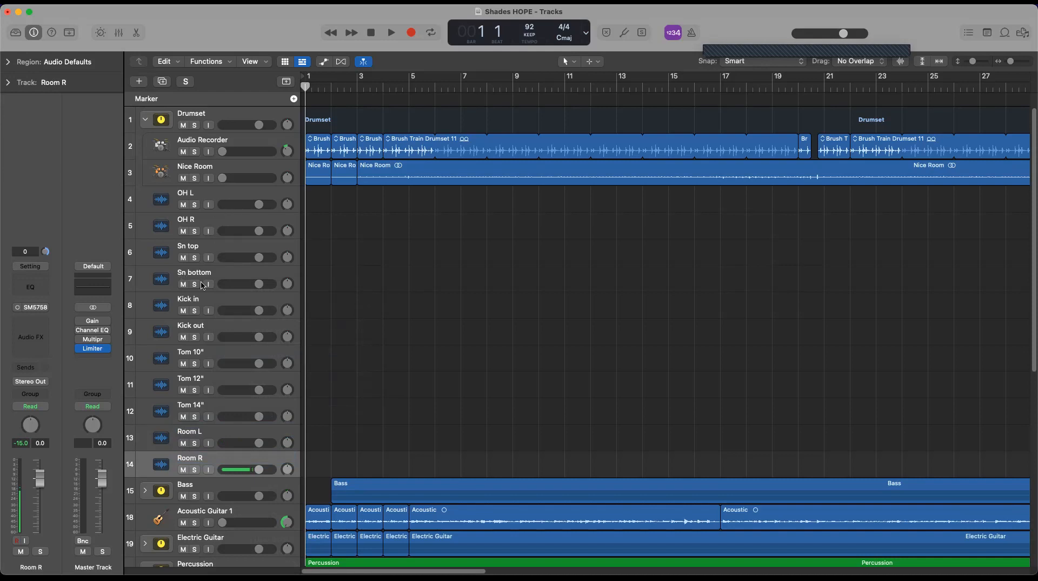
Step: Duplicate the OH L track with its settings, and undo the track creation
{"action": "left_click", "coordinate": [228, 195]}
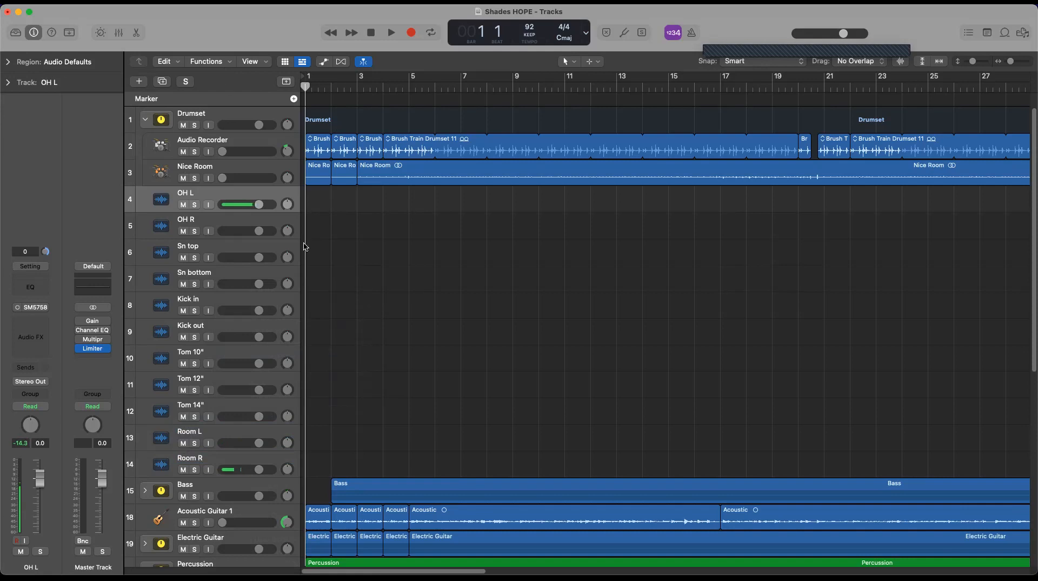
{"action": "left_click", "coordinate": [162, 81]}
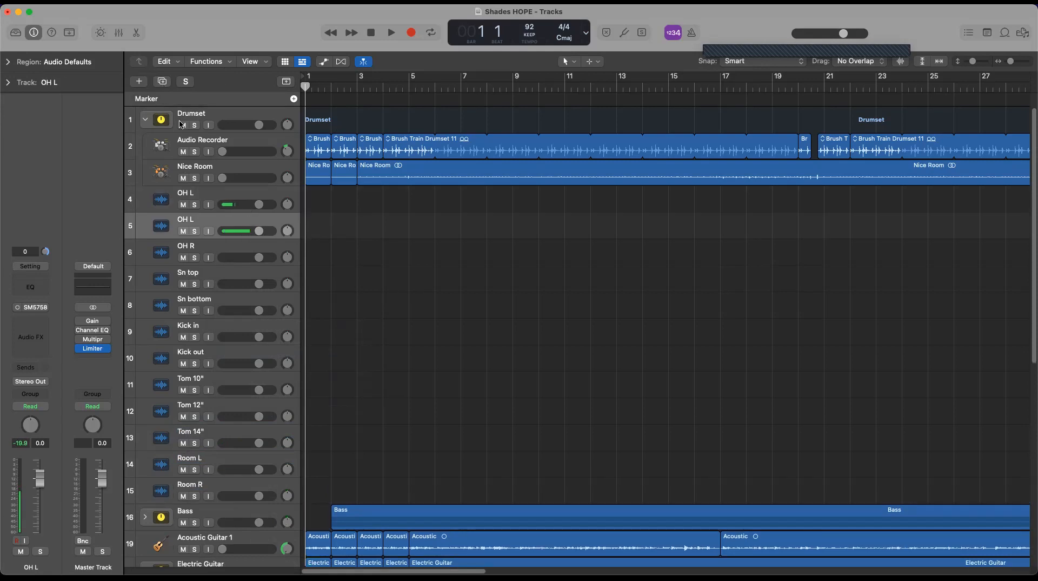
{"action": "left_click", "coordinate": [95, 10]}
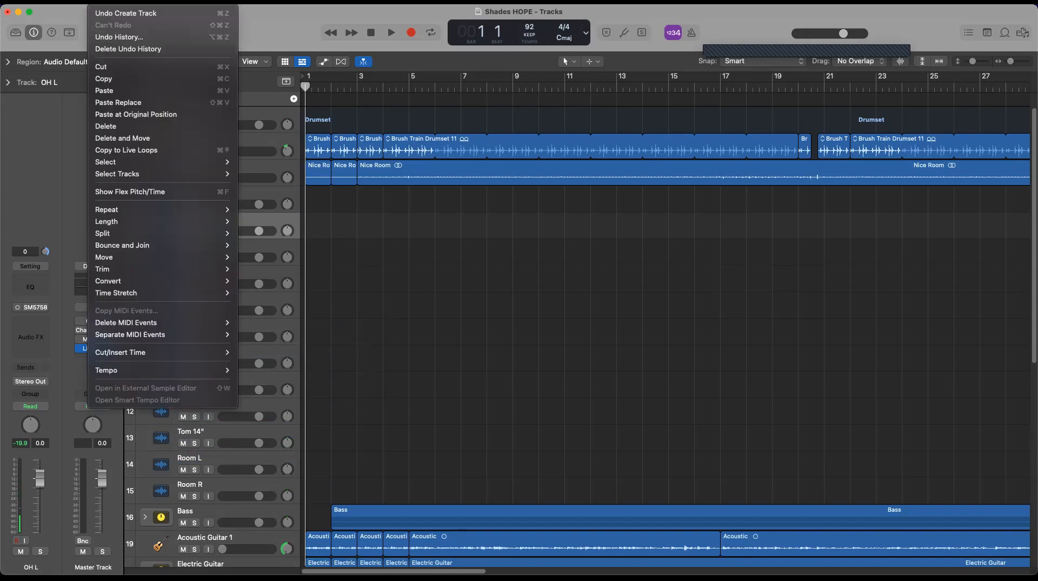
{"action": "left_click", "coordinate": [115, 13]}
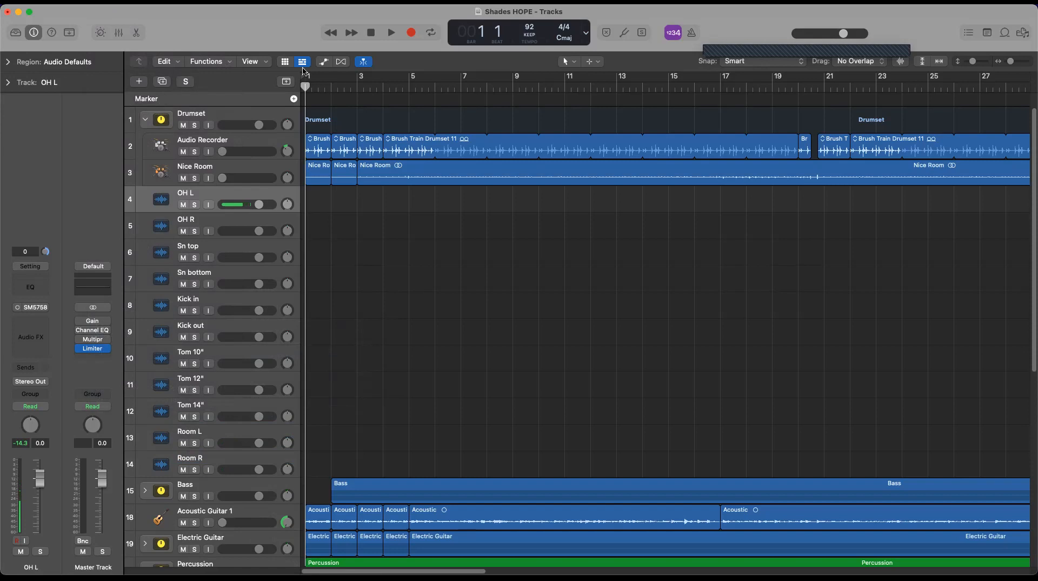
Step: Show the mixer and set the OH L channel's input to Input 3 (OH L)
{"action": "left_click", "coordinate": [118, 32]}
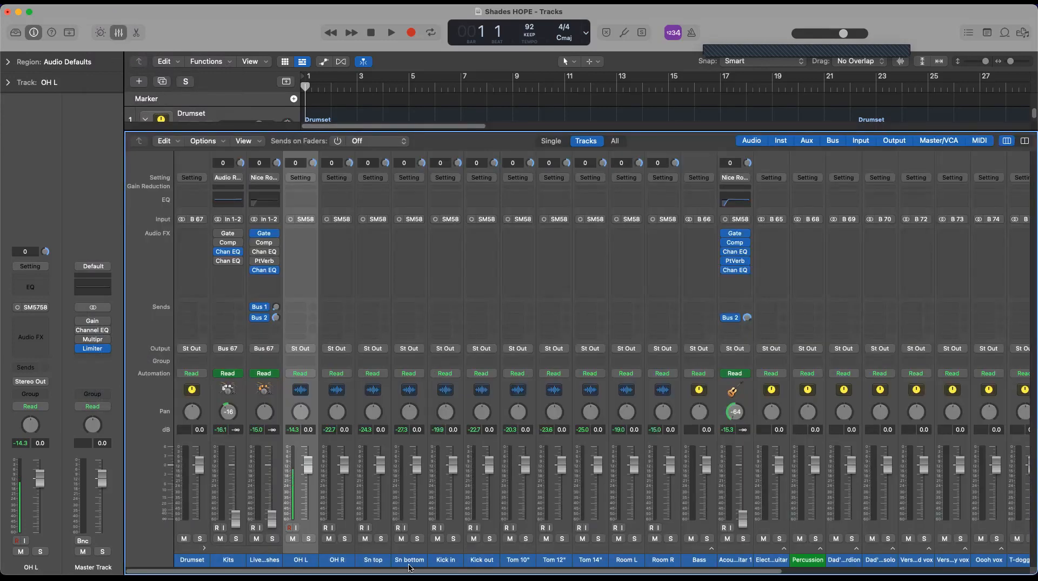
{"action": "left_click", "coordinate": [310, 219]}
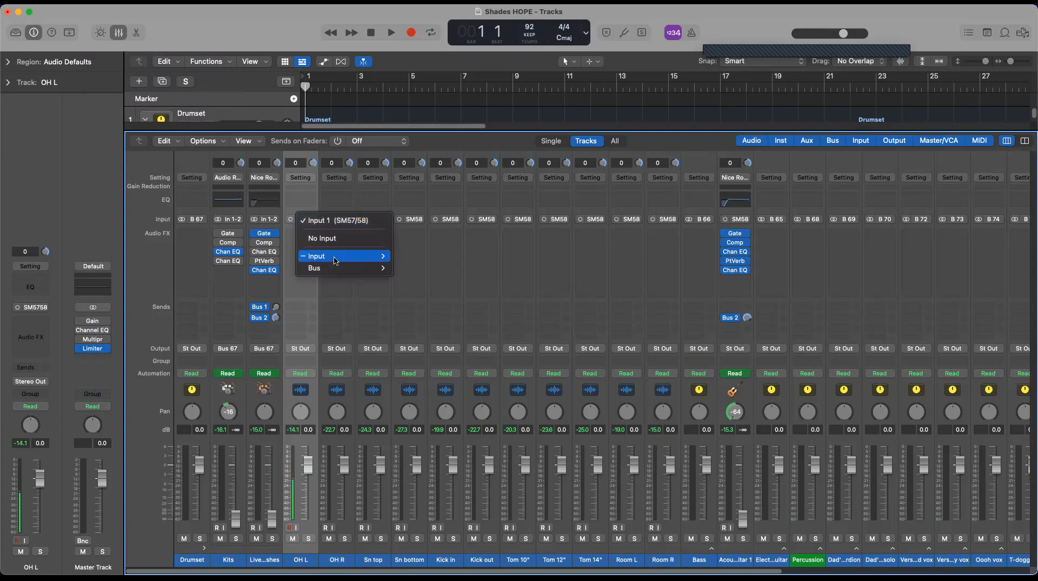
{"action": "mouse_move", "coordinate": [335, 260]}
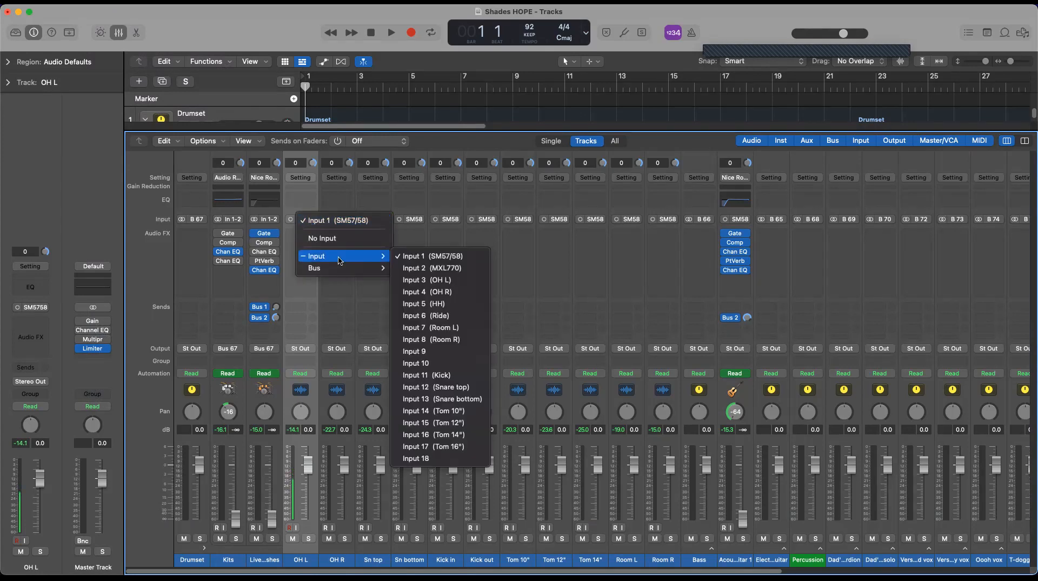
{"action": "left_click", "coordinate": [450, 282]}
Step: Set the OH R channel's input to Input 4 (OH R)
{"action": "left_click", "coordinate": [346, 220]}
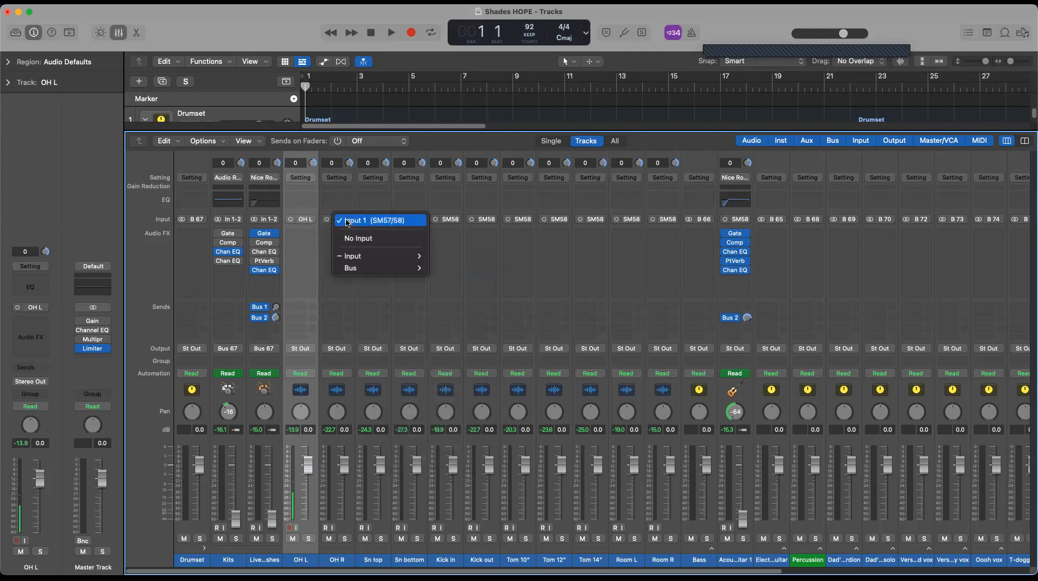
{"action": "mouse_move", "coordinate": [378, 257]}
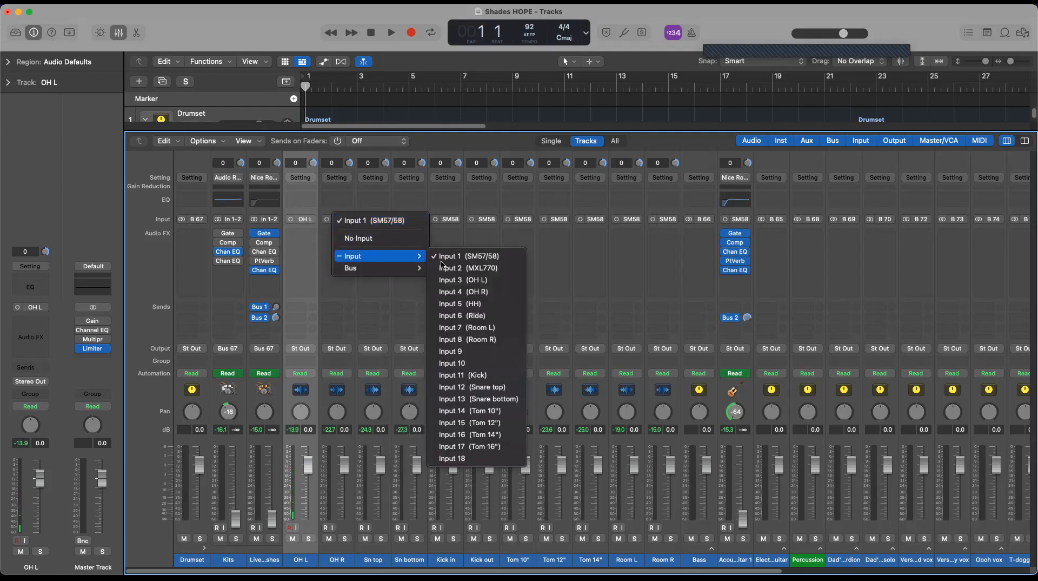
{"action": "left_click", "coordinate": [488, 293]}
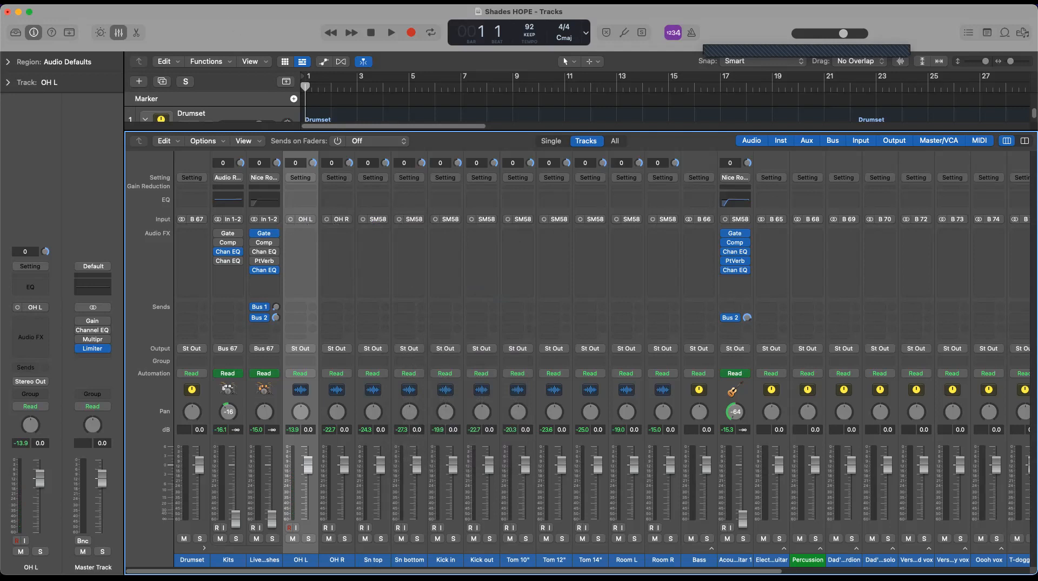
Step: Open the I/O Labels window, review the input names assigned to each interface channel, and close it
{"action": "left_click", "coordinate": [222, 1]}
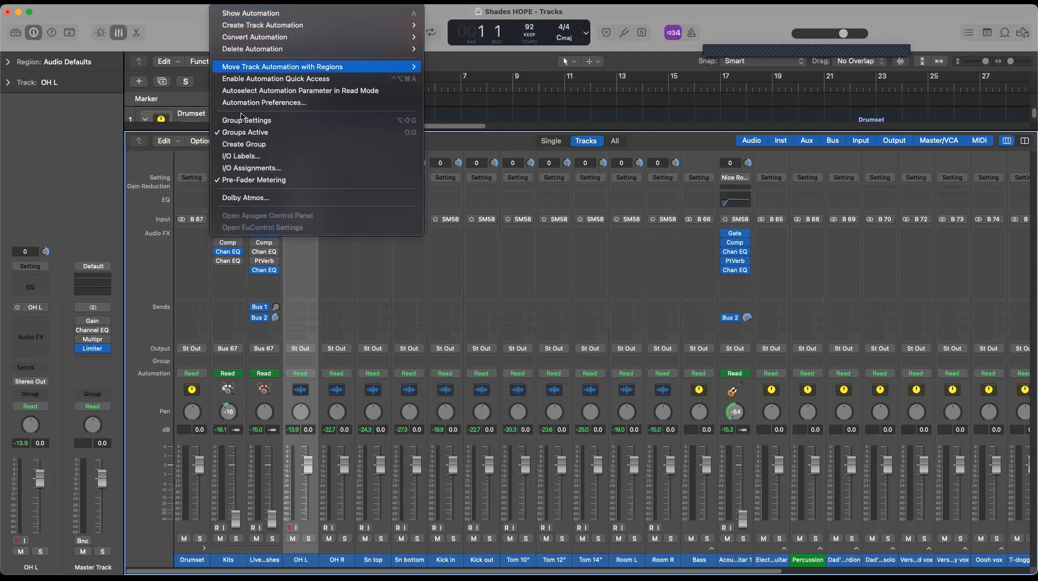
{"action": "left_click", "coordinate": [252, 157]}
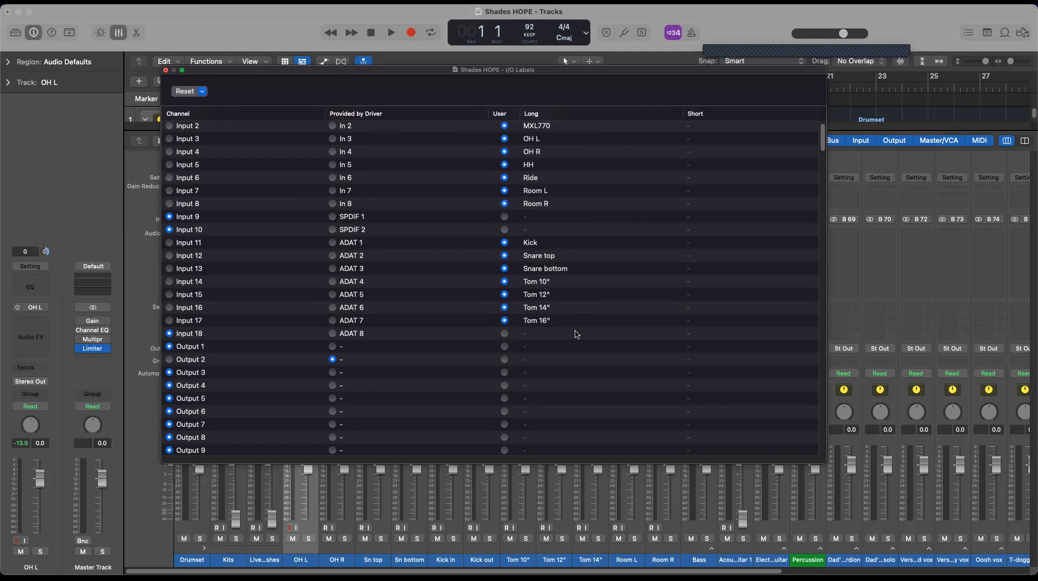
{"action": "scroll", "coordinate": [592, 250], "scroll_direction": "up", "scroll_amount": 1}
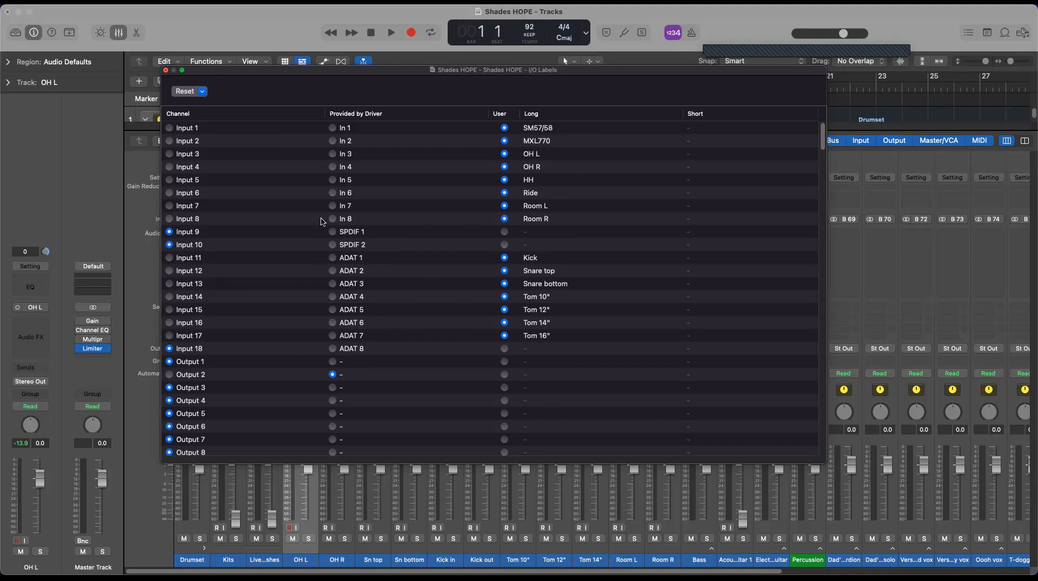
{"action": "left_click", "coordinate": [166, 71]}
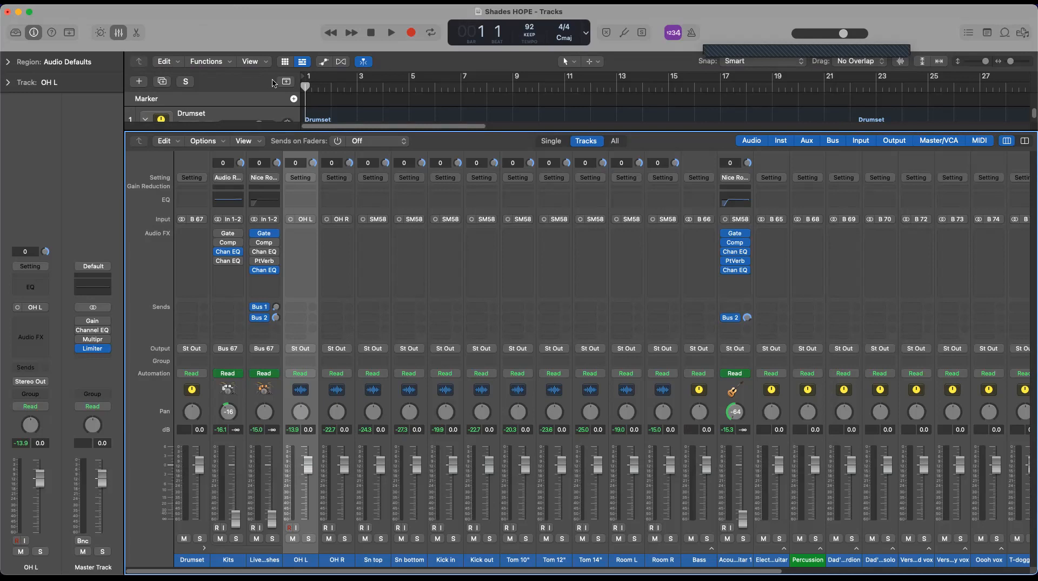
Step: Set the Sn top channel's input to Input 12 (Snare top) and the Sn bottom channel's input to Input 13 (Snare bottom)
{"action": "left_click", "coordinate": [373, 563]}
{"action": "left_click", "coordinate": [387, 222]}
{"action": "mouse_move", "coordinate": [417, 256]}
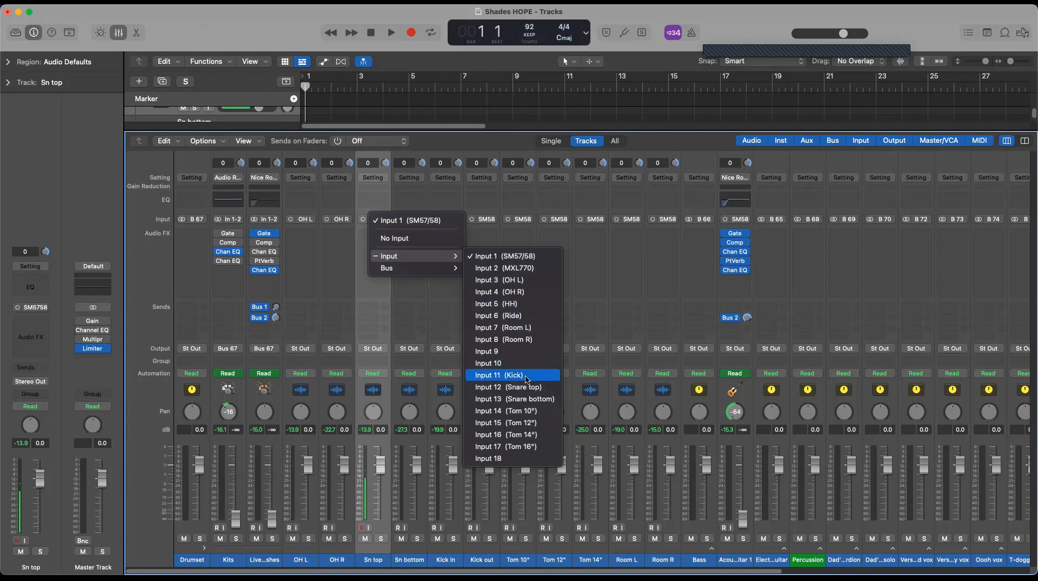
{"action": "left_click", "coordinate": [532, 387]}
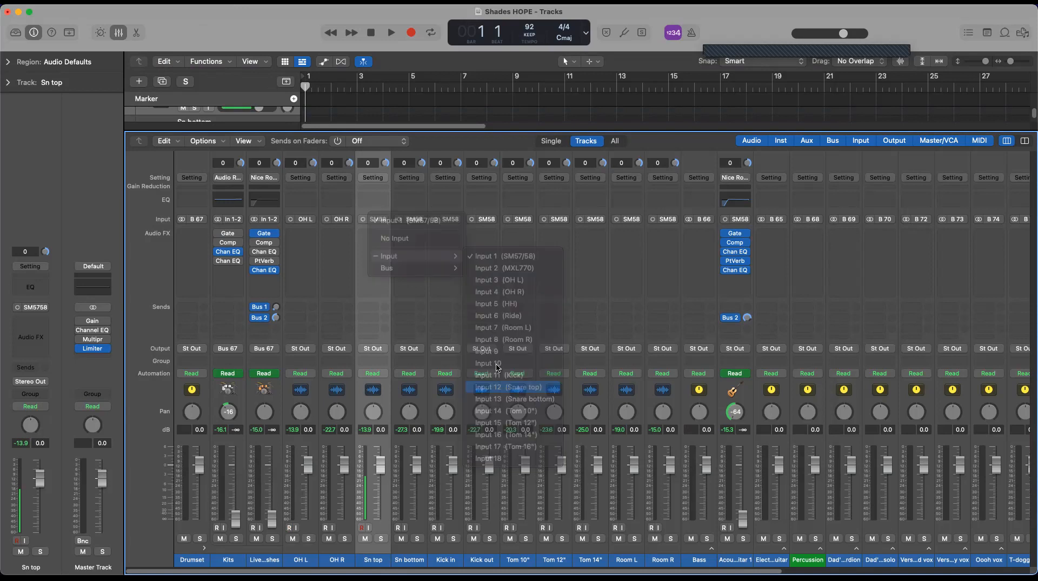
{"action": "left_click", "coordinate": [416, 565]}
{"action": "left_click", "coordinate": [418, 220]}
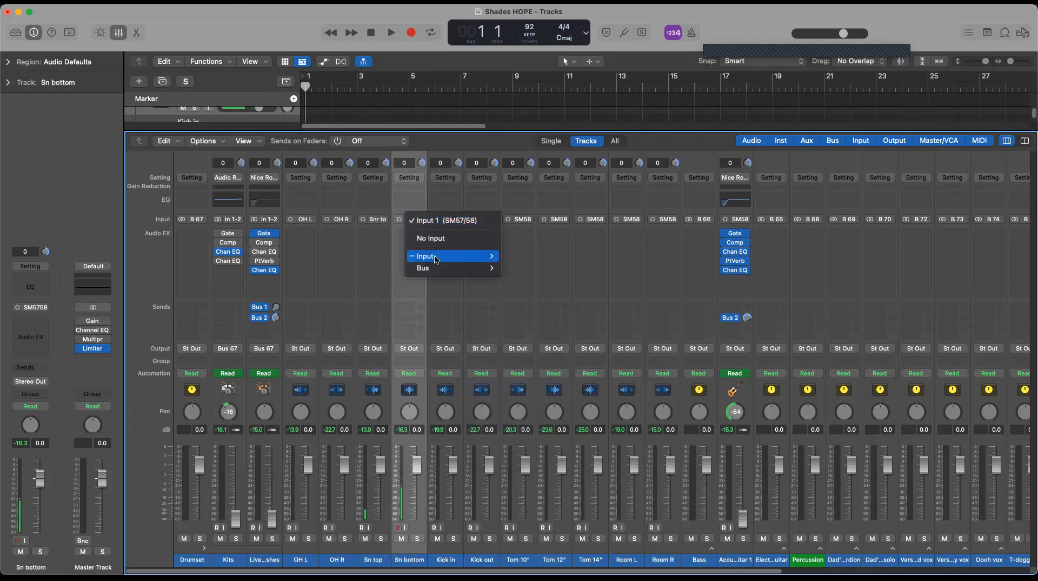
{"action": "mouse_move", "coordinate": [437, 260]}
{"action": "left_click", "coordinate": [566, 398]}
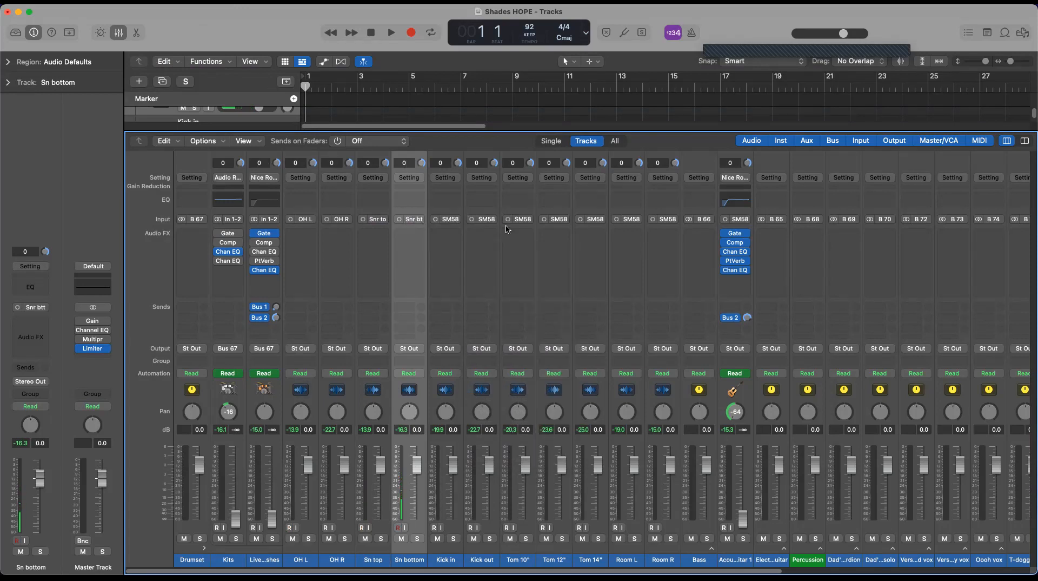
Step: Hide the mixer and flatten the Drumset track stack
{"action": "left_click", "coordinate": [204, 549]}
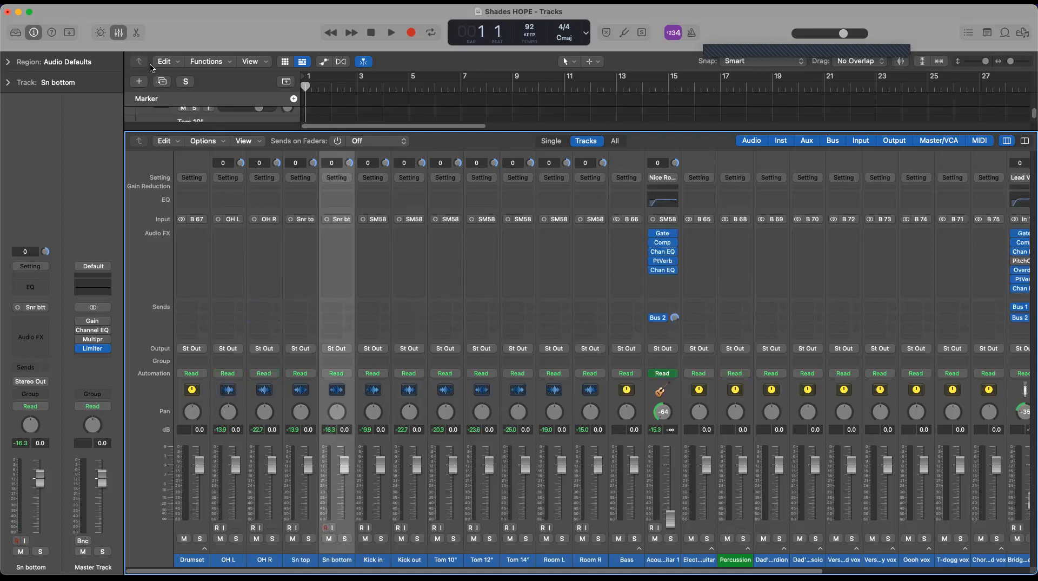
{"action": "left_click", "coordinate": [118, 32]}
{"action": "scroll", "coordinate": [173, 262], "scroll_direction": "up", "scroll_amount": 5}
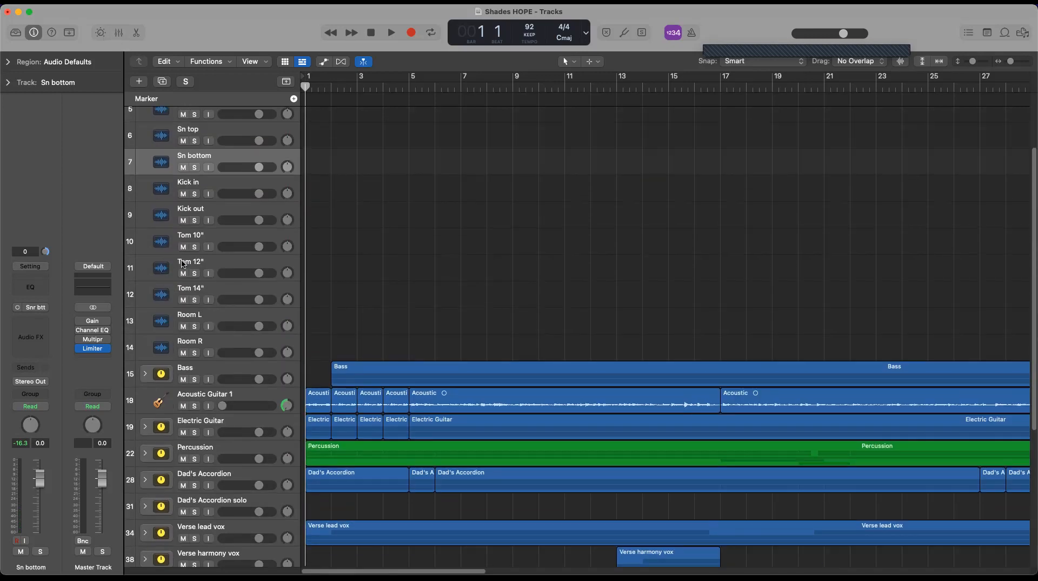
{"action": "scroll", "coordinate": [135, 173], "scroll_direction": "up", "scroll_amount": 3}
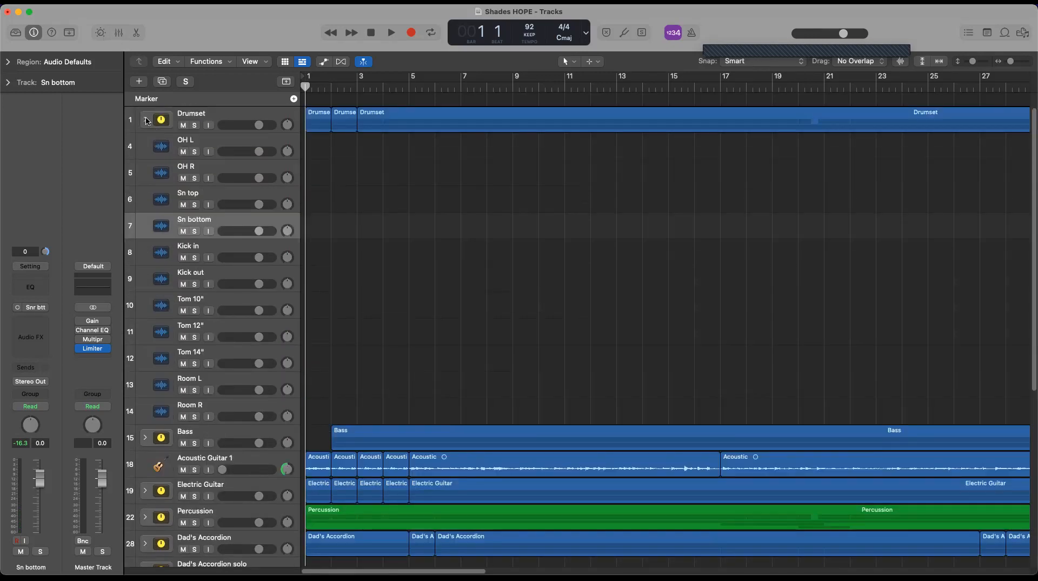
{"action": "left_click", "coordinate": [146, 120]}
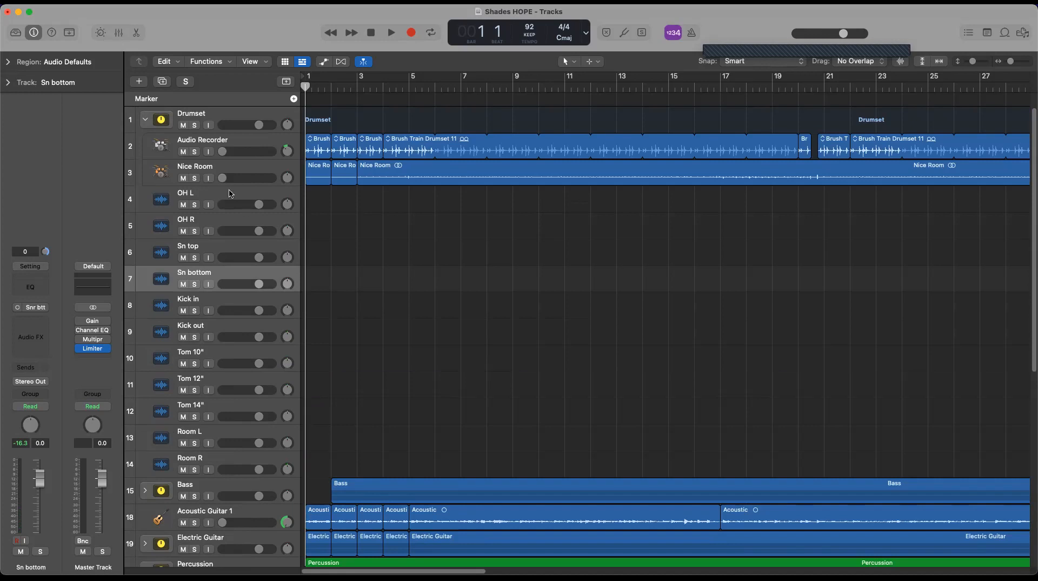
{"action": "left_click", "coordinate": [240, 117]}
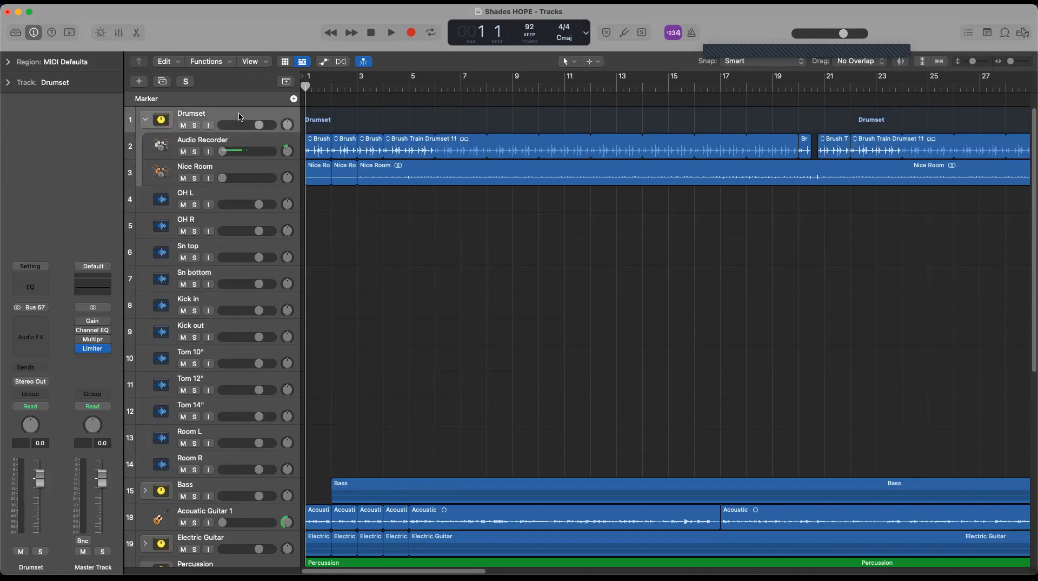
{"action": "right_click", "coordinate": [241, 117]}
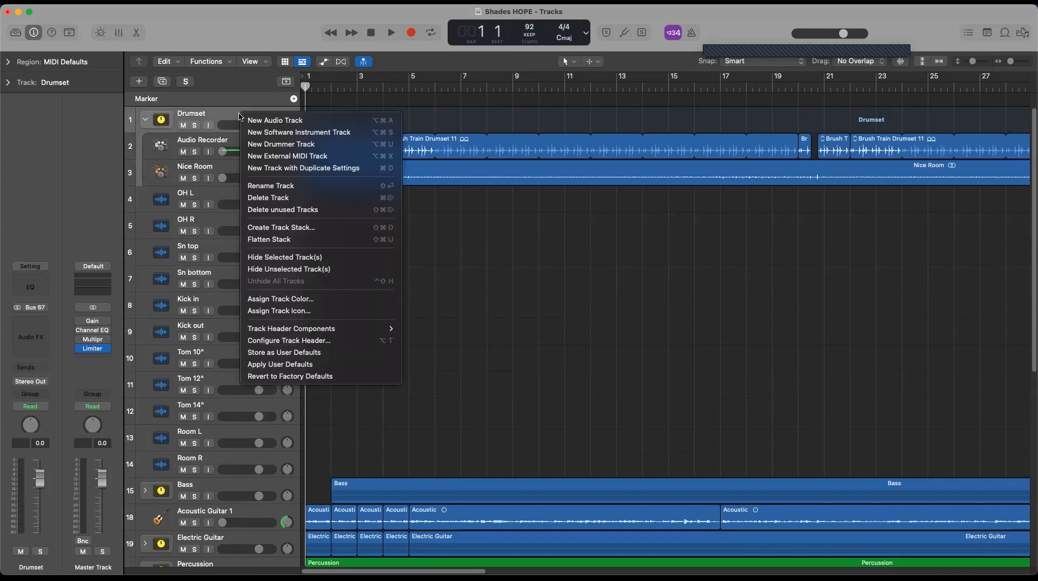
{"action": "left_click", "coordinate": [297, 243]}
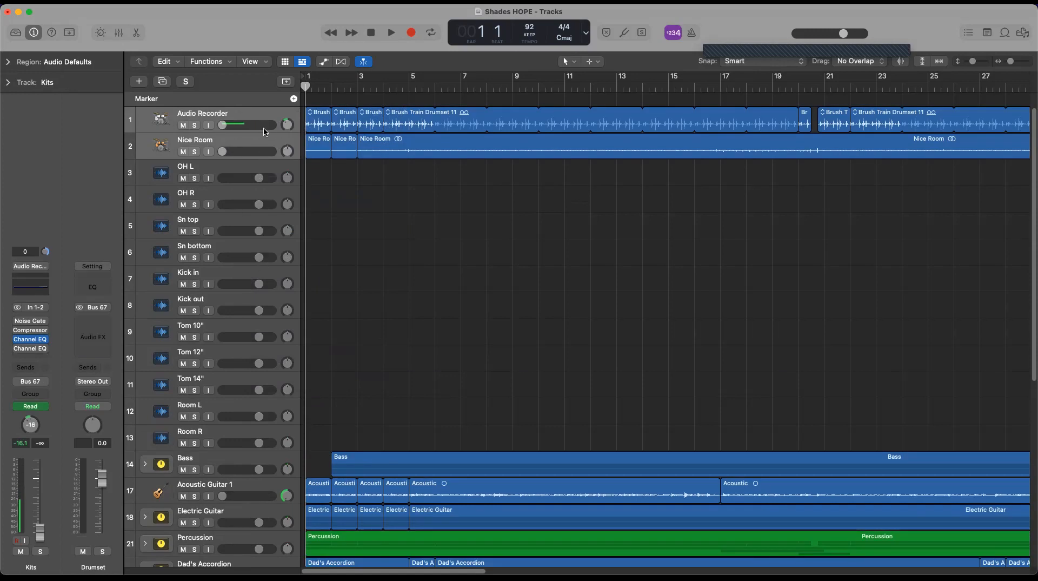
Step: Group all drum tracks from Audio Recorder through Room R into a new Summing Stack
{"action": "left_click", "coordinate": [257, 118]}
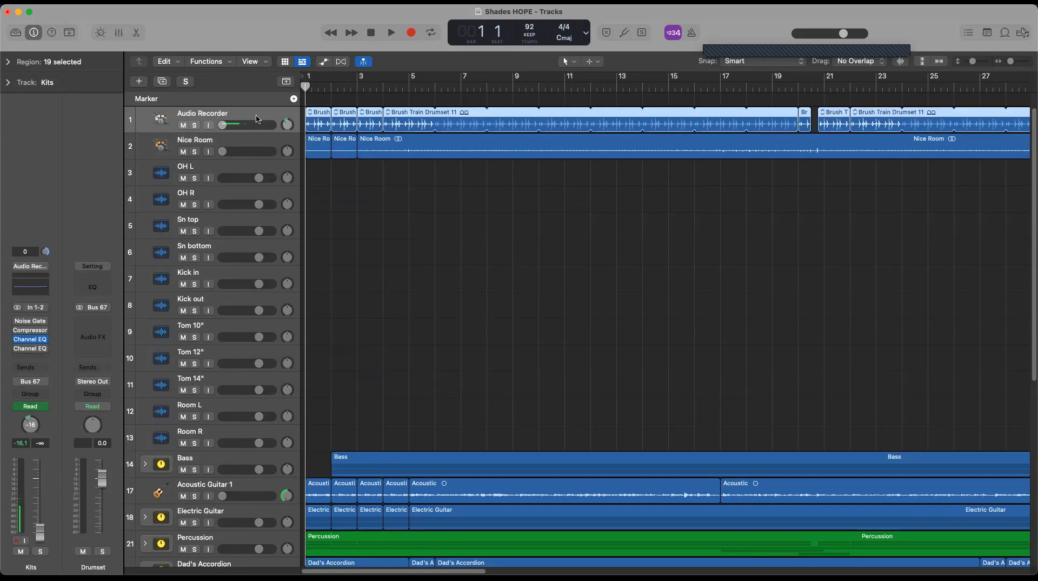
{"action": "key", "text": "shift+Down"}
{"action": "key", "text": "shift+Down"}
{"action": "key", "text": "shift+Down"}
{"action": "key", "text": "shift+Down"}
{"action": "key", "text": "shift+Down"}
{"action": "key", "text": "shift+Down"}
{"action": "key", "text": "shift+Down"}
{"action": "key", "text": "shift+Down"}
{"action": "key", "text": "shift+Down"}
{"action": "key", "text": "shift+Down"}
{"action": "key", "text": "shift+Down"}
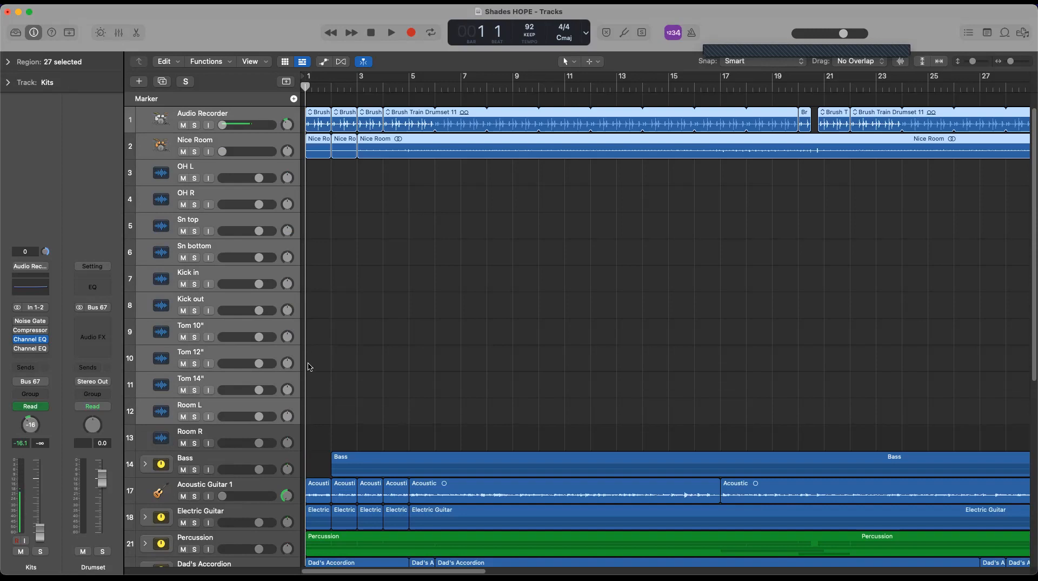
{"action": "right_click", "coordinate": [257, 117]}
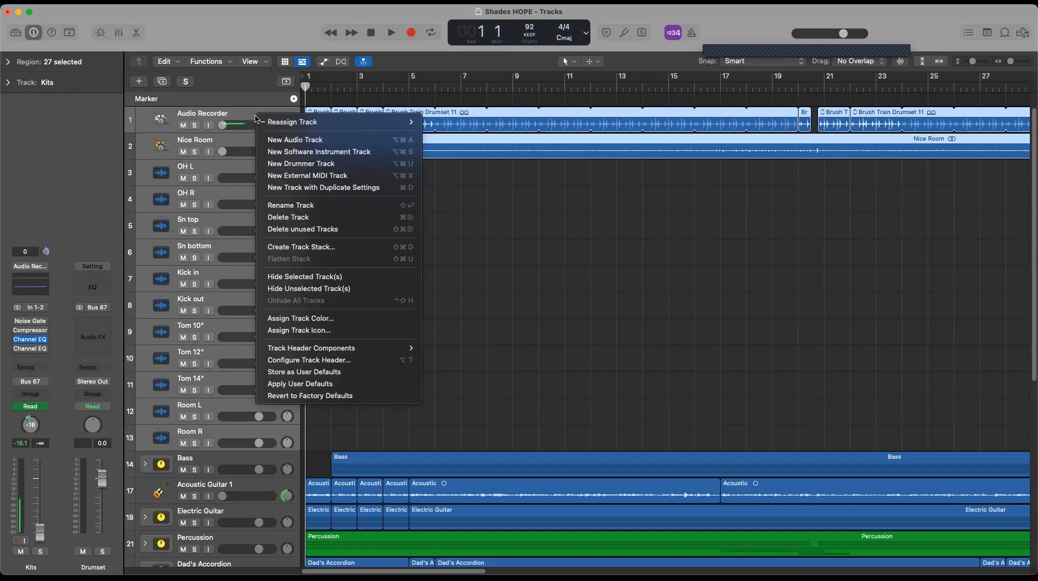
{"action": "left_click", "coordinate": [324, 246]}
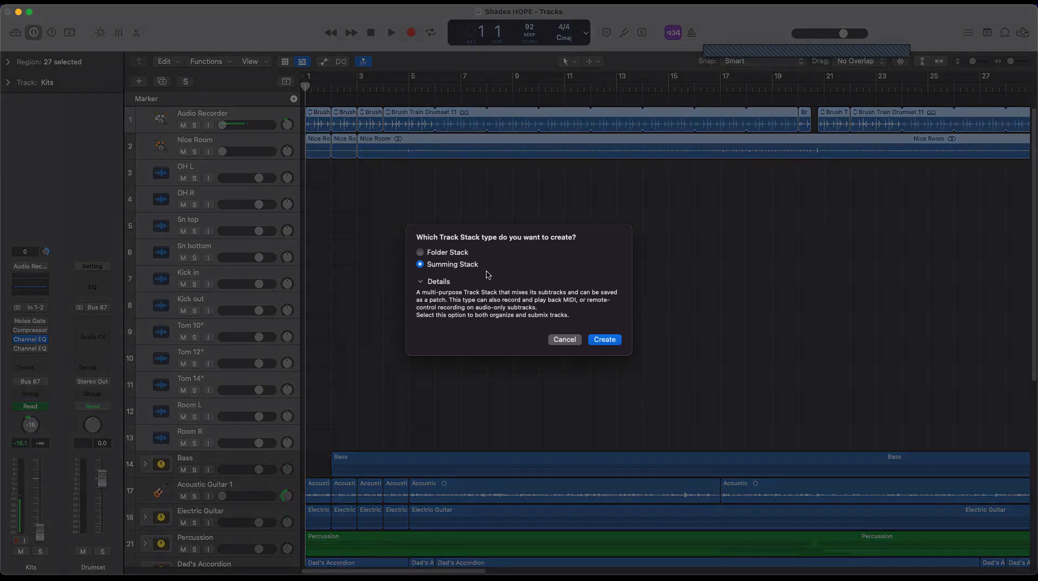
{"action": "left_click", "coordinate": [604, 339]}
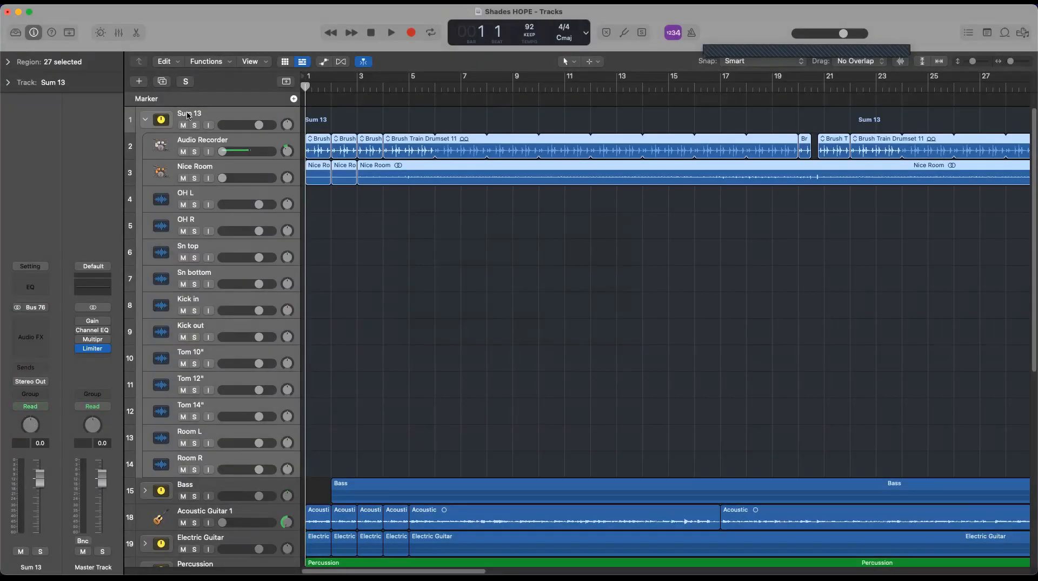
Step: Rename the new summing stack as Drumset
{"action": "double_click", "coordinate": [187, 113]}
{"action": "type", "text": "Drumset"}
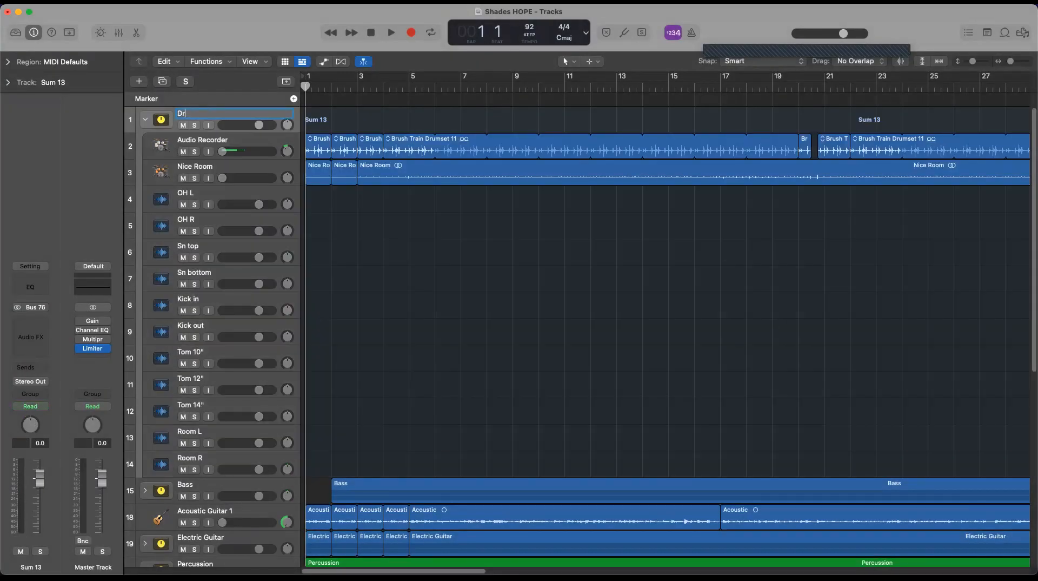
{"action": "key", "text": "Return"}
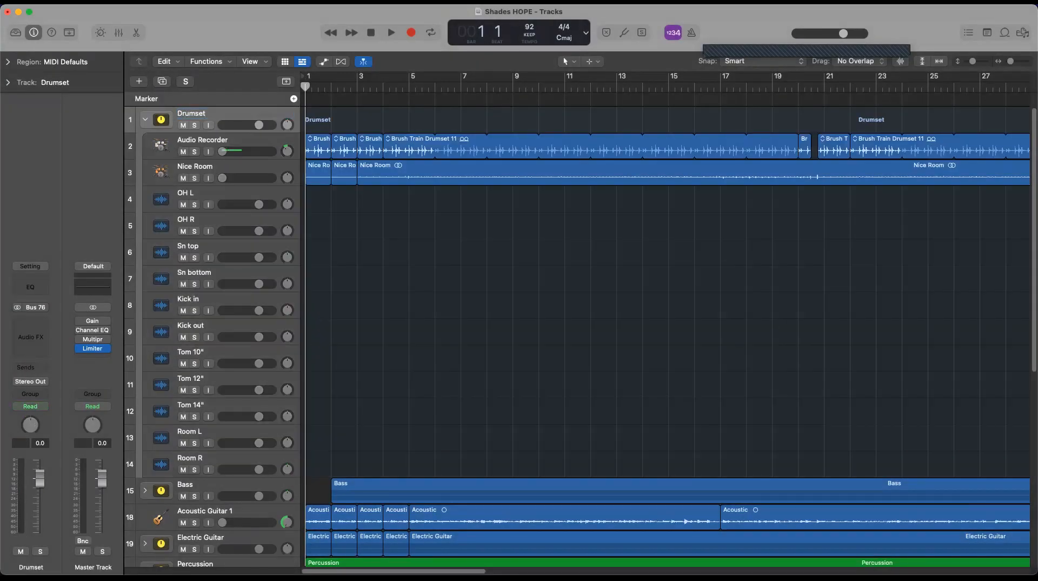
Step: Check the subtracks inside the Drumset stack and leave the stack collapsed
{"action": "left_click", "coordinate": [145, 119]}
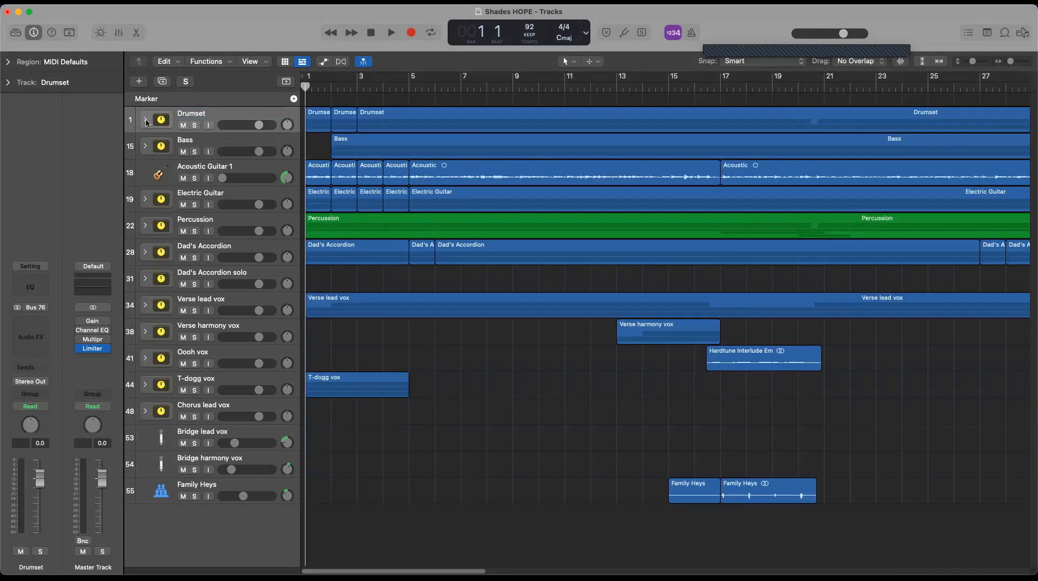
{"action": "left_click", "coordinate": [145, 119]}
{"action": "left_click", "coordinate": [145, 121]}
{"action": "left_click", "coordinate": [145, 121]}
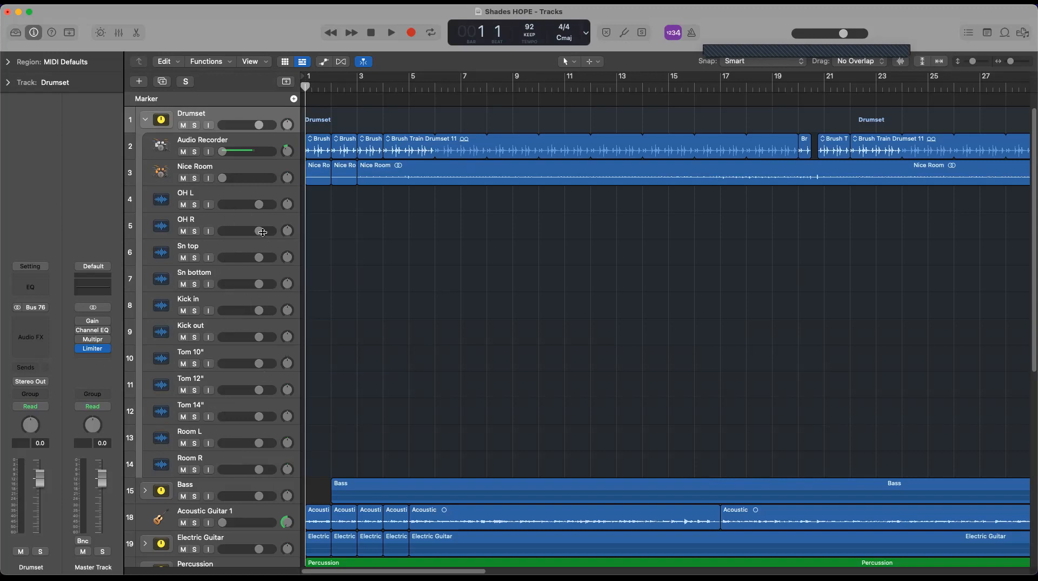
{"action": "left_click", "coordinate": [146, 120]}
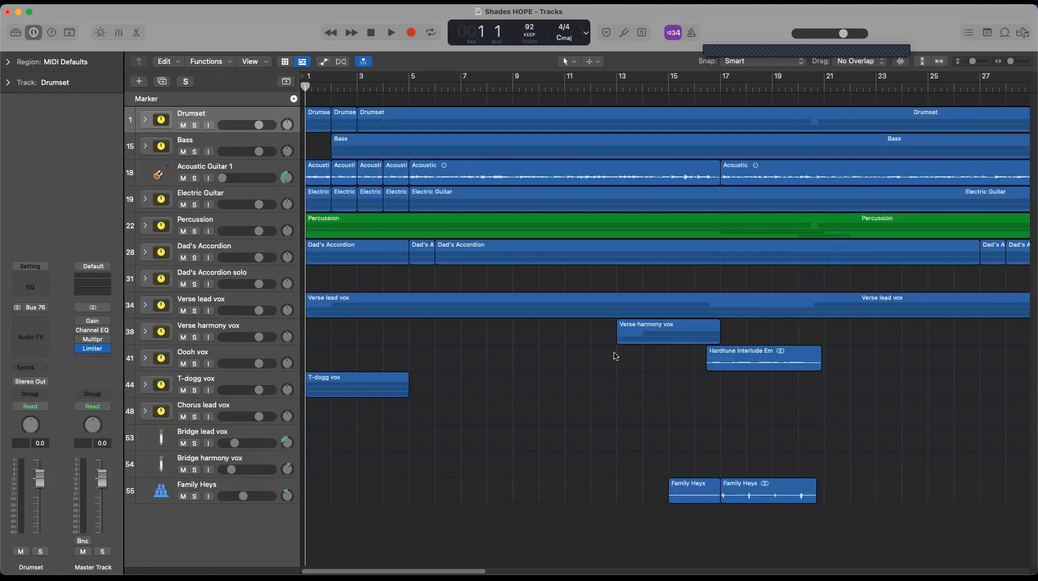
Step: Expand the Bass stack to view its subtracks, and collapse it again
{"action": "left_click", "coordinate": [145, 147]}
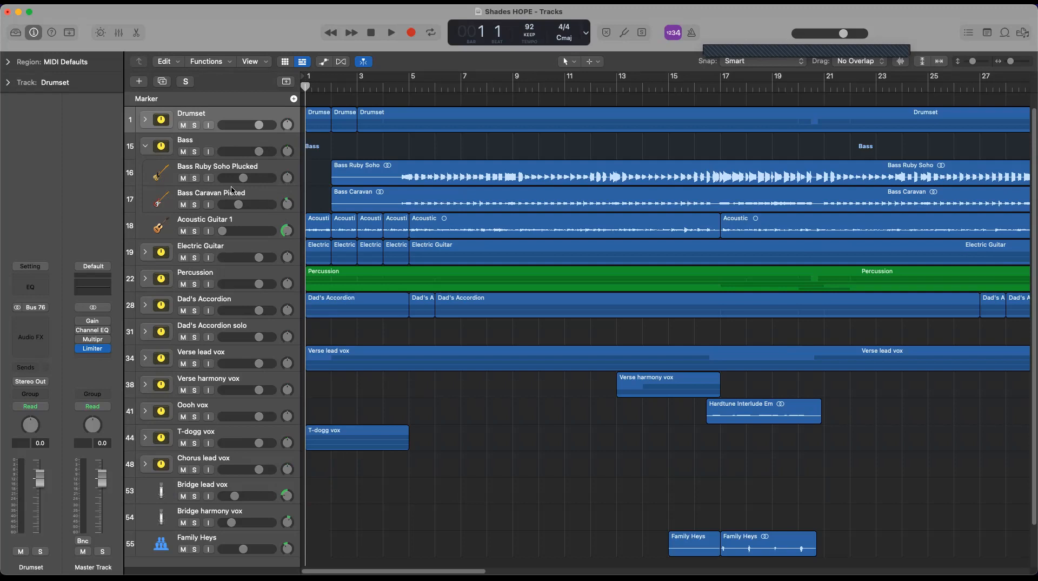
{"action": "left_click", "coordinate": [147, 147]}
{"action": "left_click", "coordinate": [148, 148]}
{"action": "left_click", "coordinate": [147, 147]}
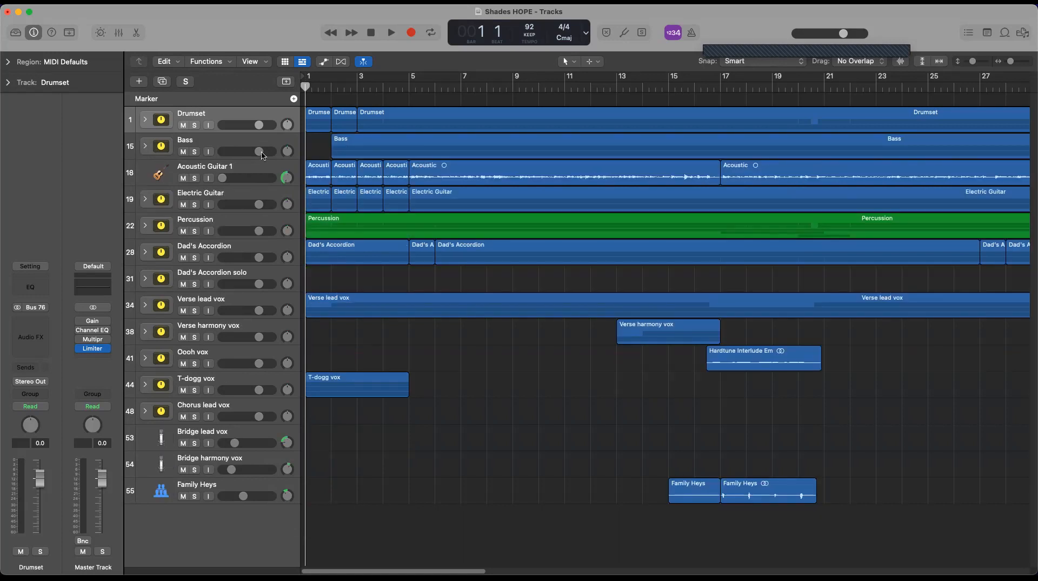
Step: Assign a bright orange track color to the Bass stack
{"action": "left_click", "coordinate": [244, 144]}
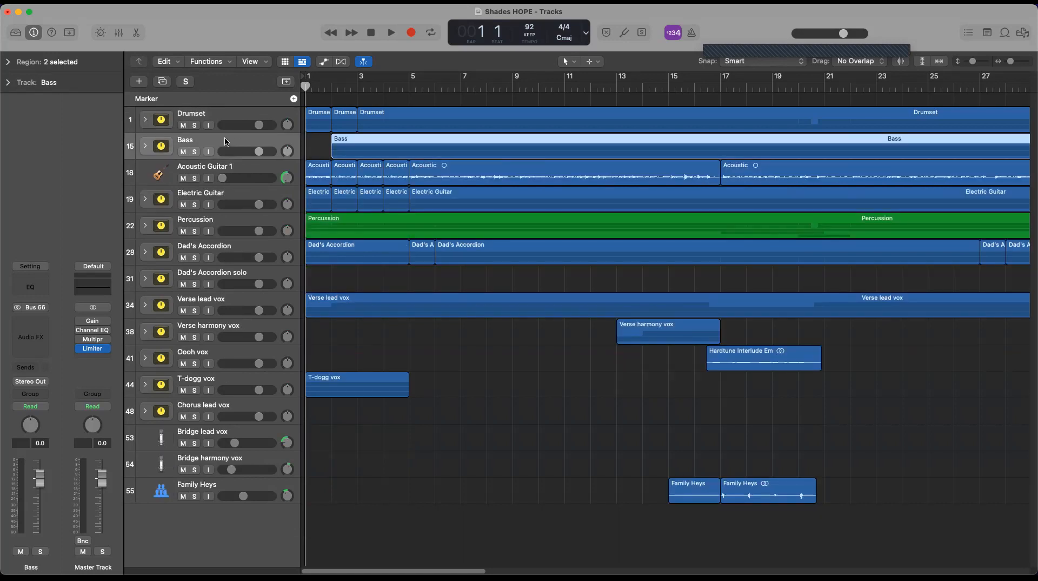
{"action": "right_click", "coordinate": [232, 141]}
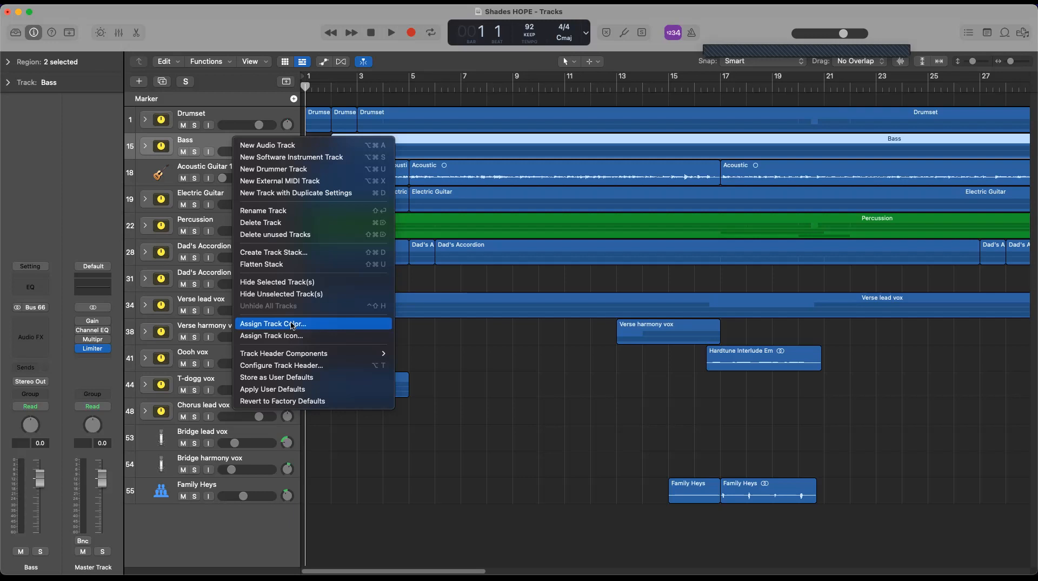
{"action": "key", "text": "Return"}
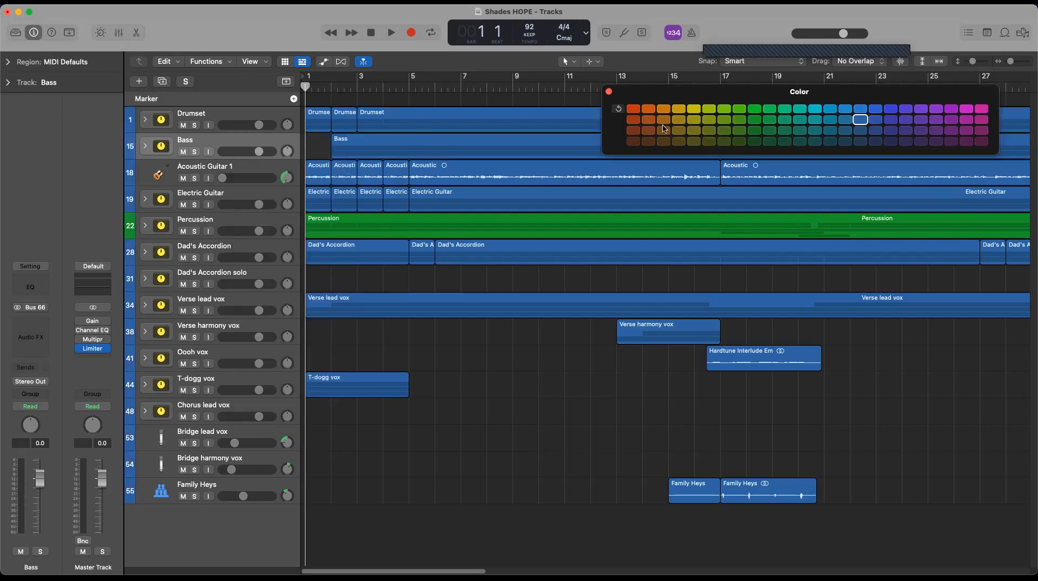
{"action": "left_click", "coordinate": [649, 109]}
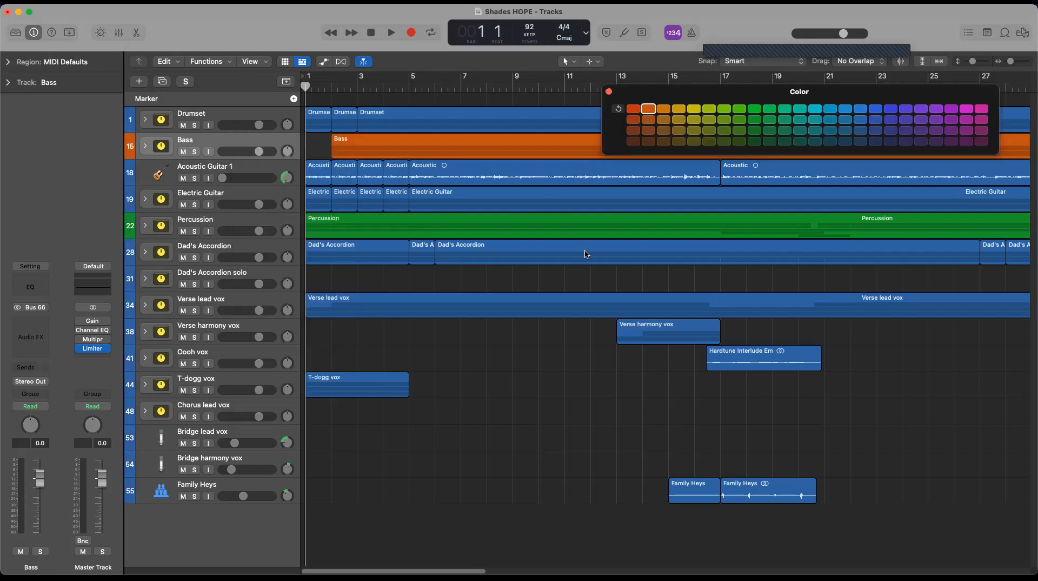
Step: Assign the bright red track color to the Drumset stack and bright amber-orange to the Acoustic Guitar 1 track
{"action": "left_click", "coordinate": [261, 116]}
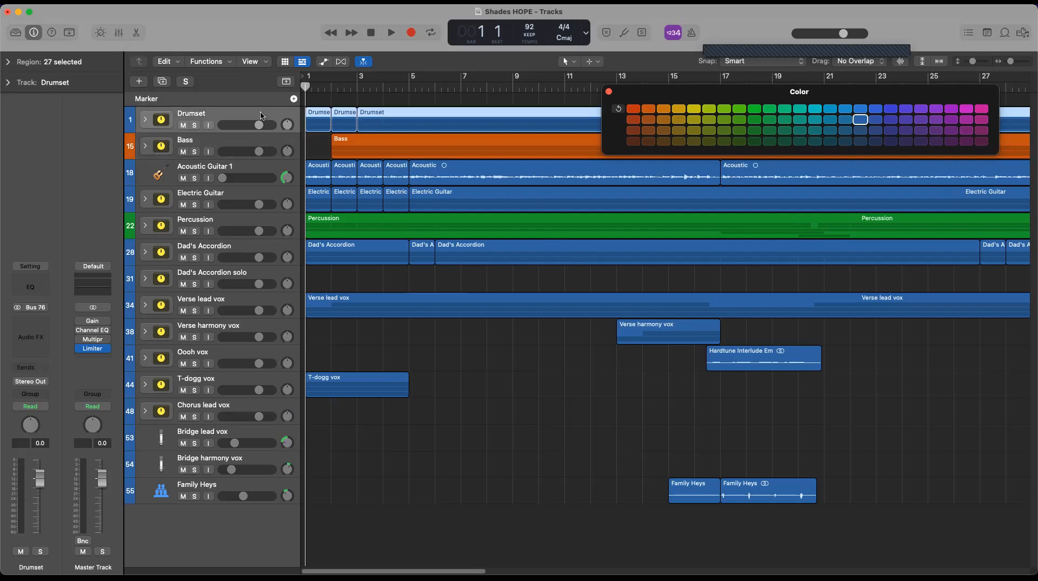
{"action": "left_click", "coordinate": [634, 109]}
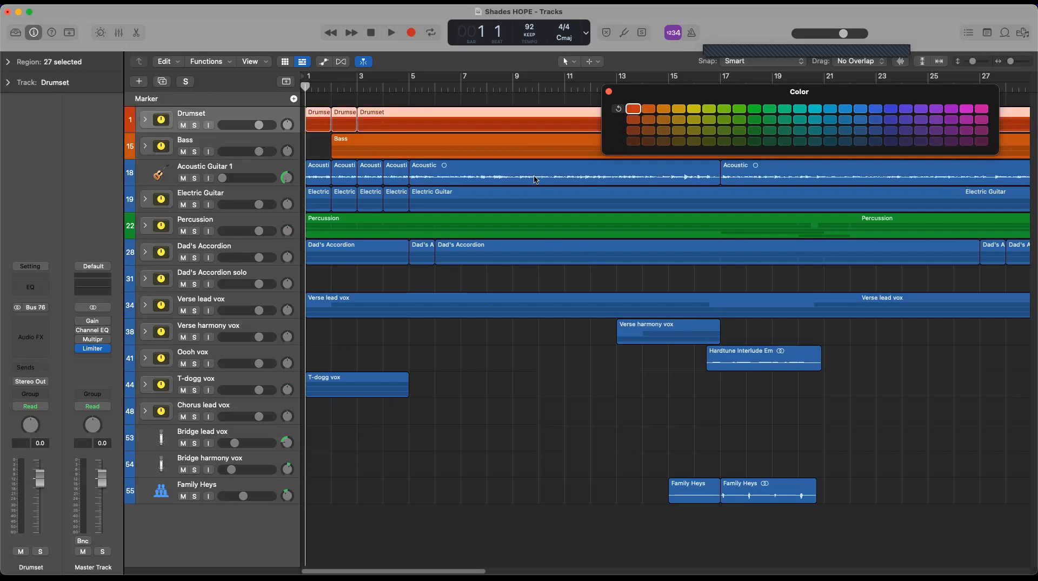
{"action": "left_click", "coordinate": [258, 171]}
{"action": "left_click", "coordinate": [665, 110]}
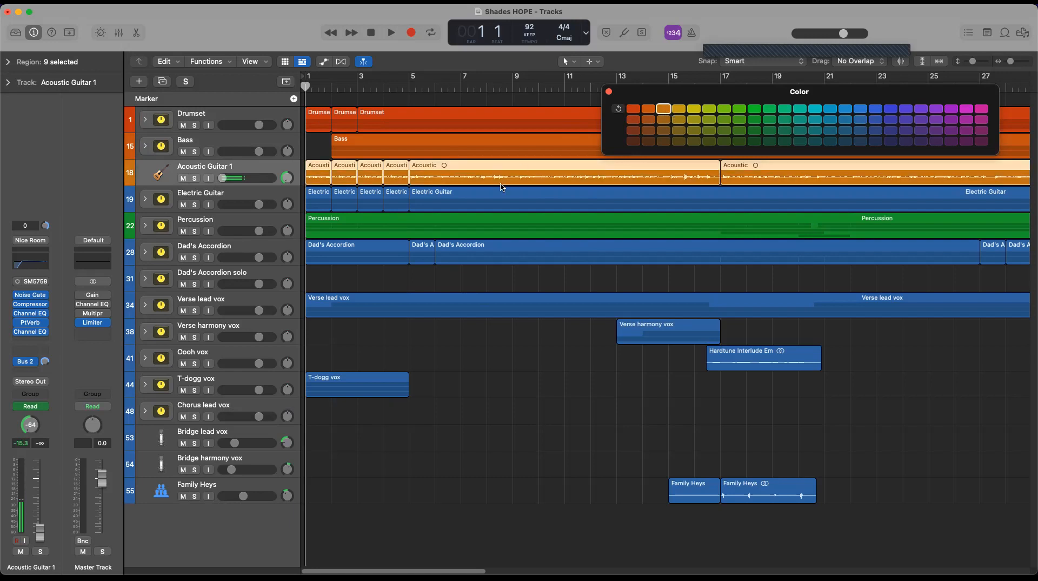
Step: Color the Electric Guitar stack bright gold and the Percussion stack bright yellow
{"action": "left_click", "coordinate": [261, 196]}
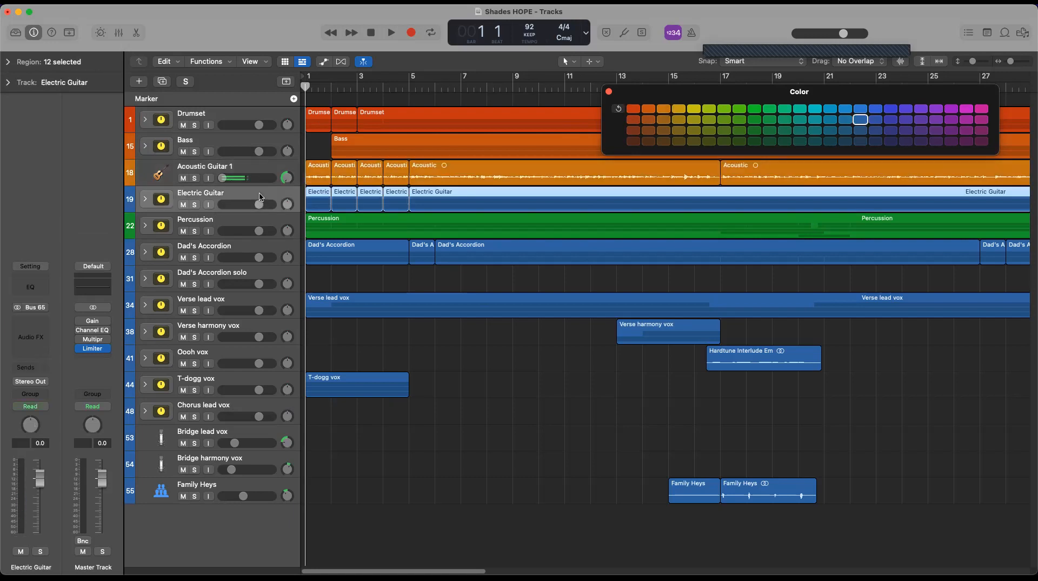
{"action": "left_click", "coordinate": [679, 110]}
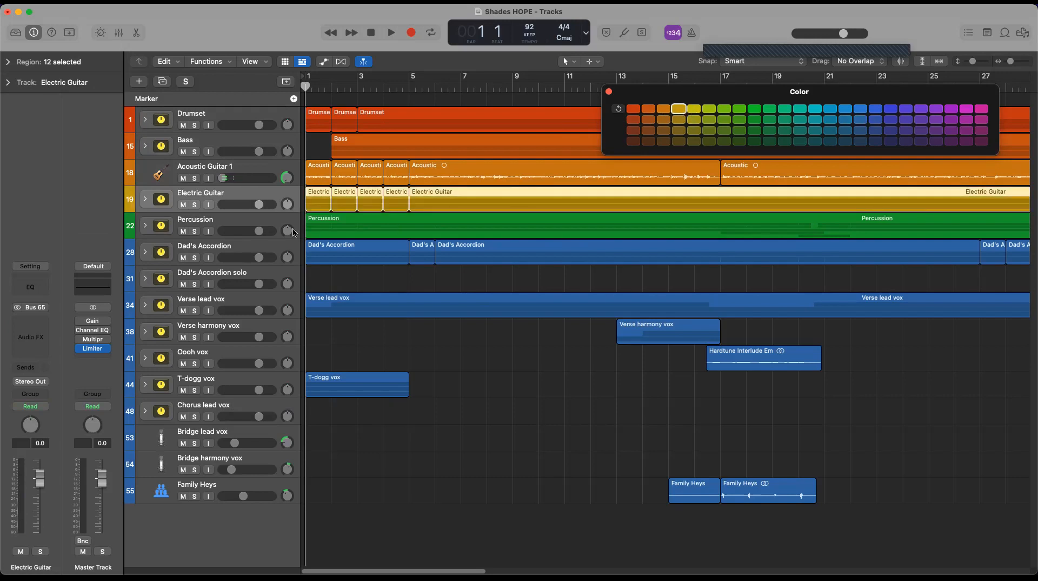
{"action": "left_click", "coordinate": [259, 225]}
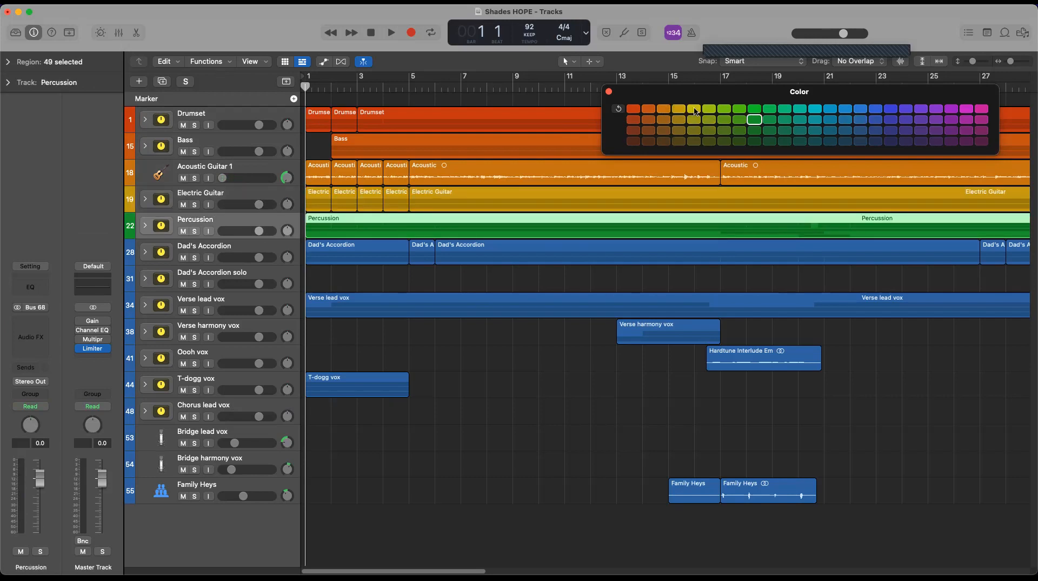
{"action": "left_click", "coordinate": [694, 109]}
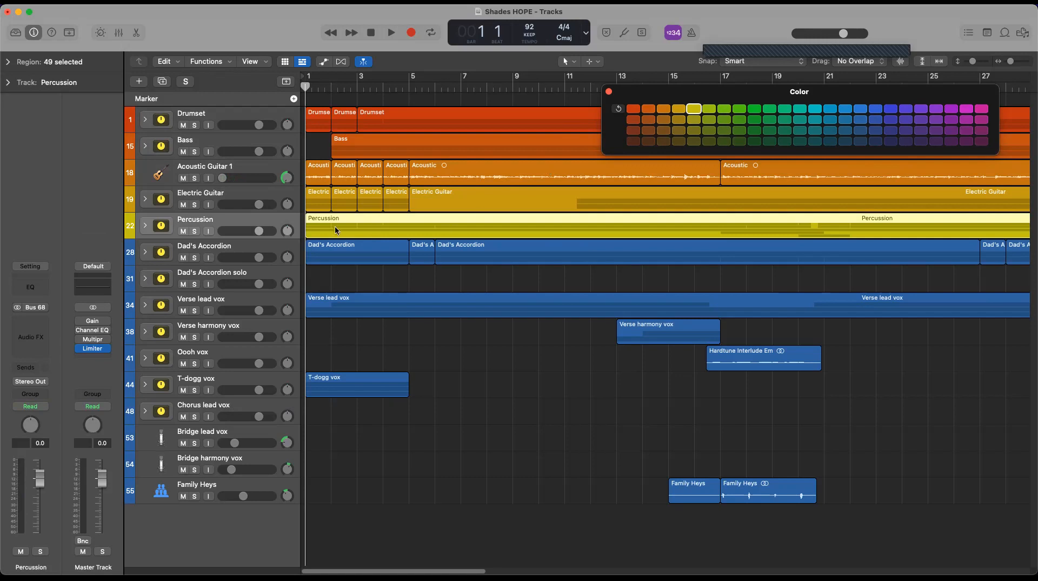
Step: Color the Dad's Accordion stack bright yellow-green and the Dad's Accordion solo stack the adjacent, greener lime shade
{"action": "left_click", "coordinate": [260, 251]}
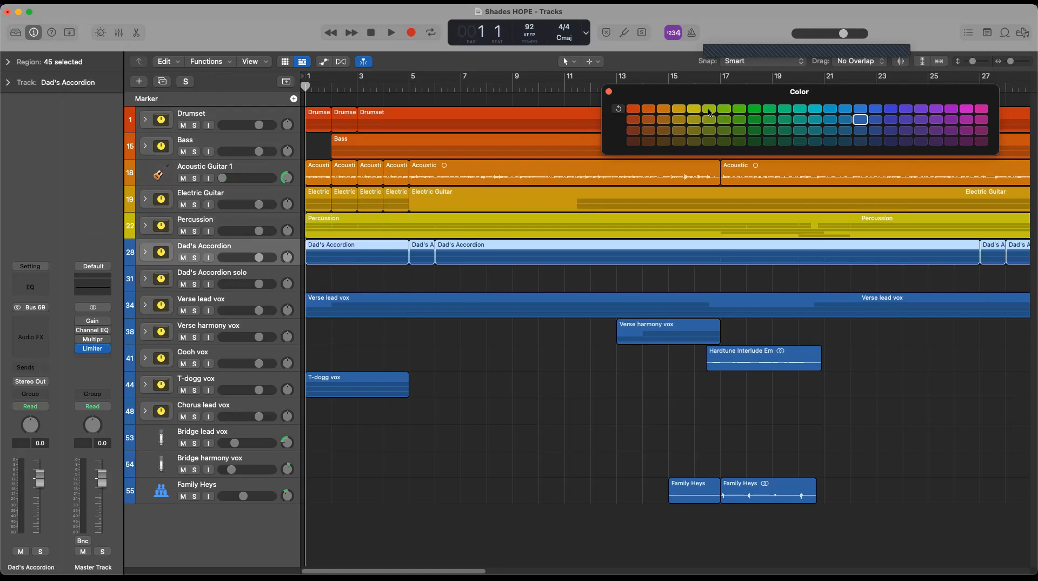
{"action": "left_click", "coordinate": [710, 109]}
{"action": "left_click", "coordinate": [267, 270]}
{"action": "left_click", "coordinate": [724, 111]}
Step: Assign the bright green track color to the Verse lead vox stack and close the color palette
{"action": "left_click", "coordinate": [266, 304]}
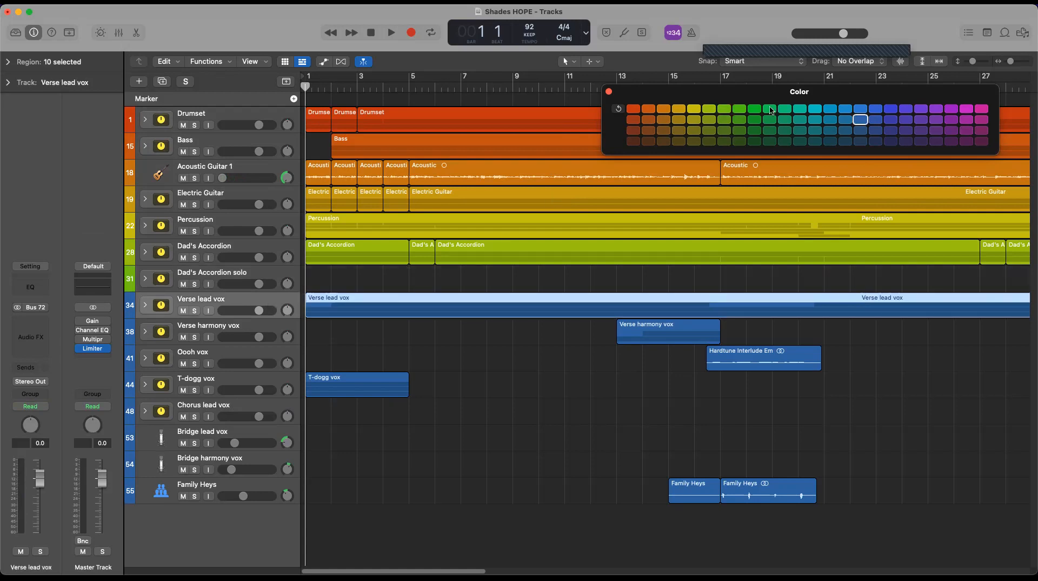
{"action": "left_click", "coordinate": [739, 110]}
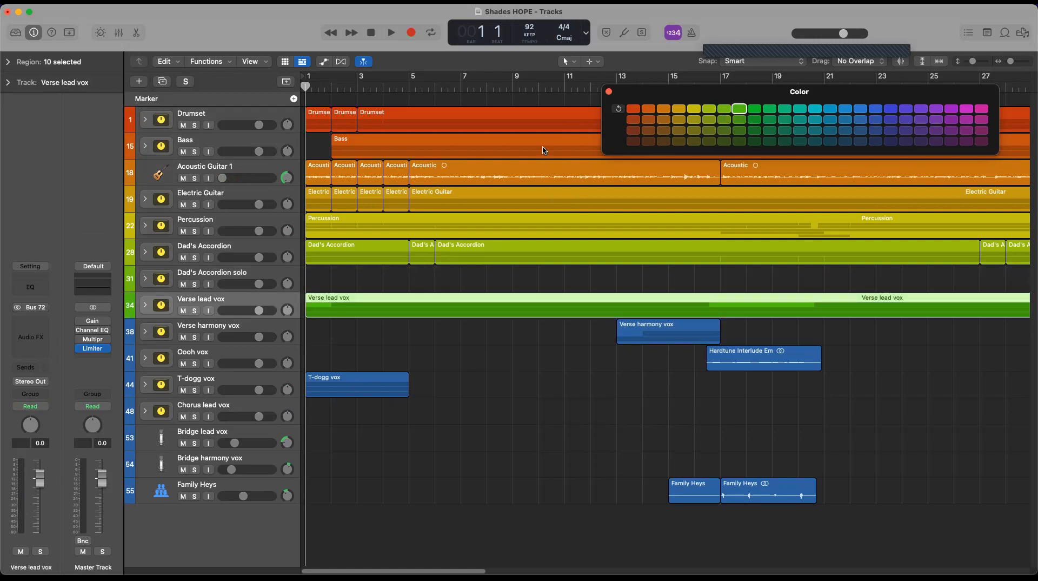
{"action": "left_click", "coordinate": [609, 92]}
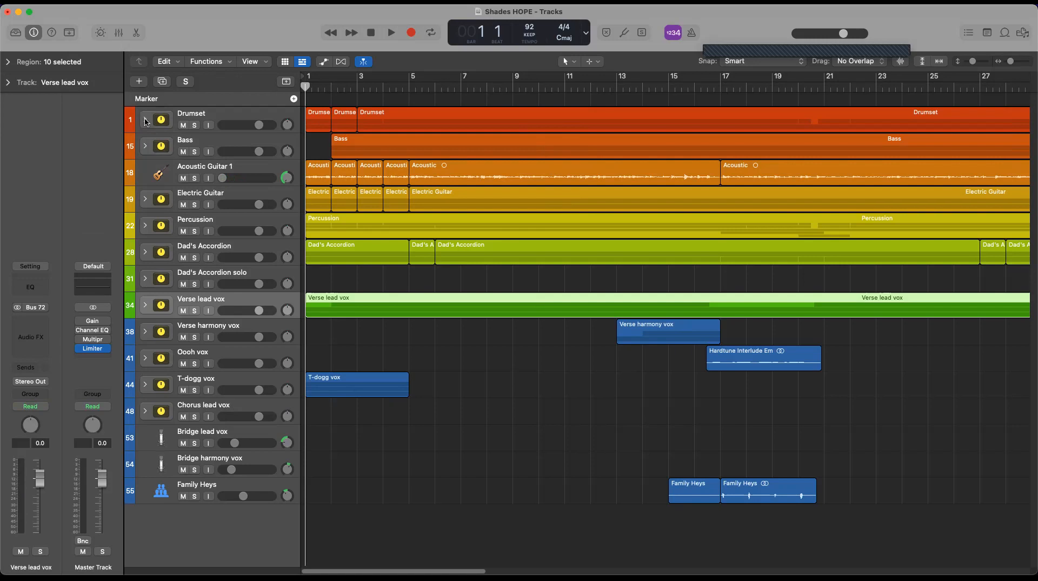
Step: Color both Bass subtracks, Bass Ruby Soho Plucked and Bass Caravan Picked, in the darker orange directly below the stack's own shade
{"action": "left_click", "coordinate": [145, 119]}
{"action": "left_click", "coordinate": [145, 120]}
{"action": "left_click", "coordinate": [146, 146]}
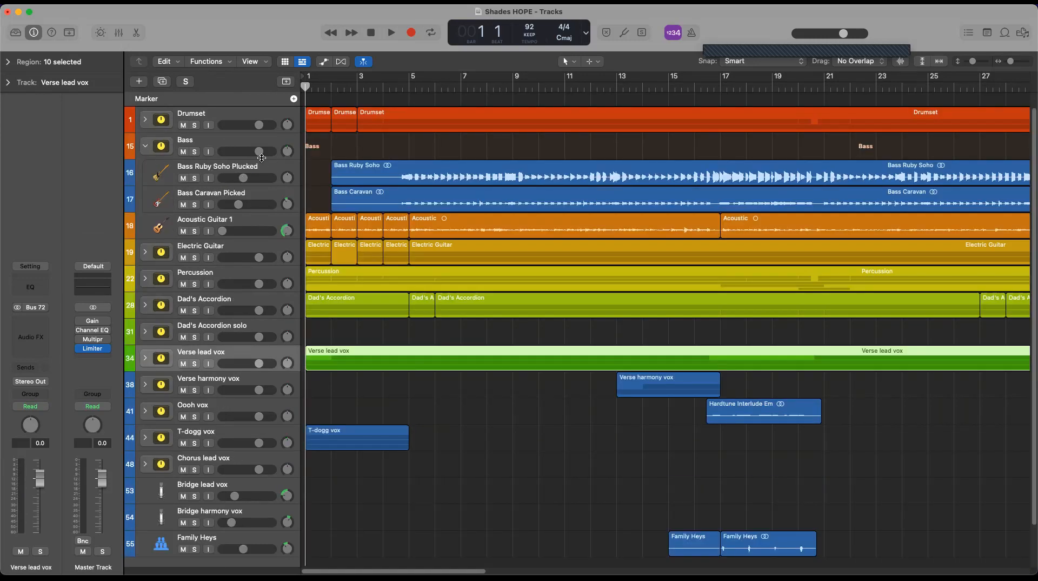
{"action": "left_click", "coordinate": [262, 169]}
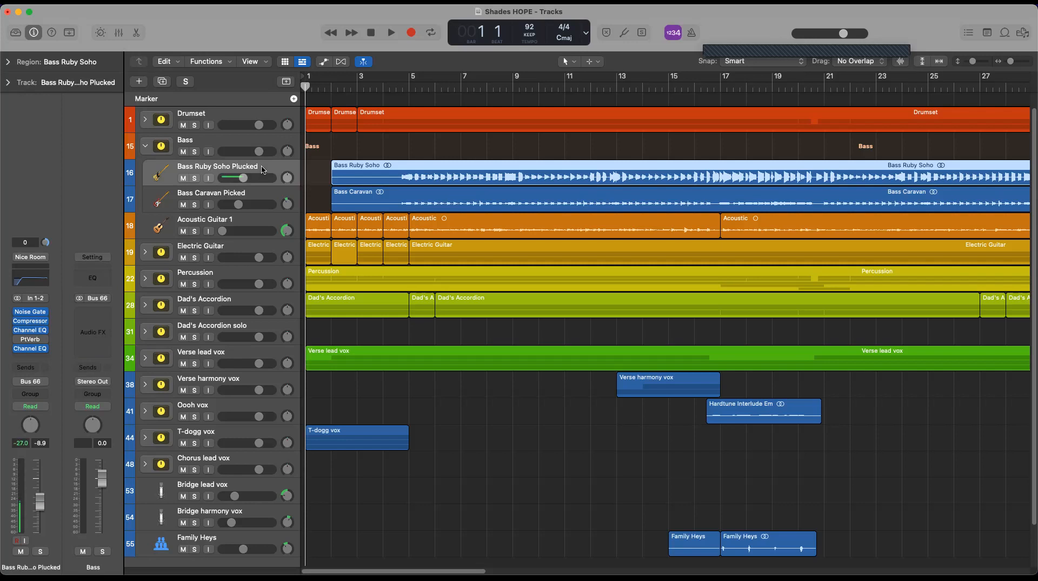
{"action": "left_click", "coordinate": [267, 192], "text": "shift"}
{"action": "right_click", "coordinate": [277, 169]}
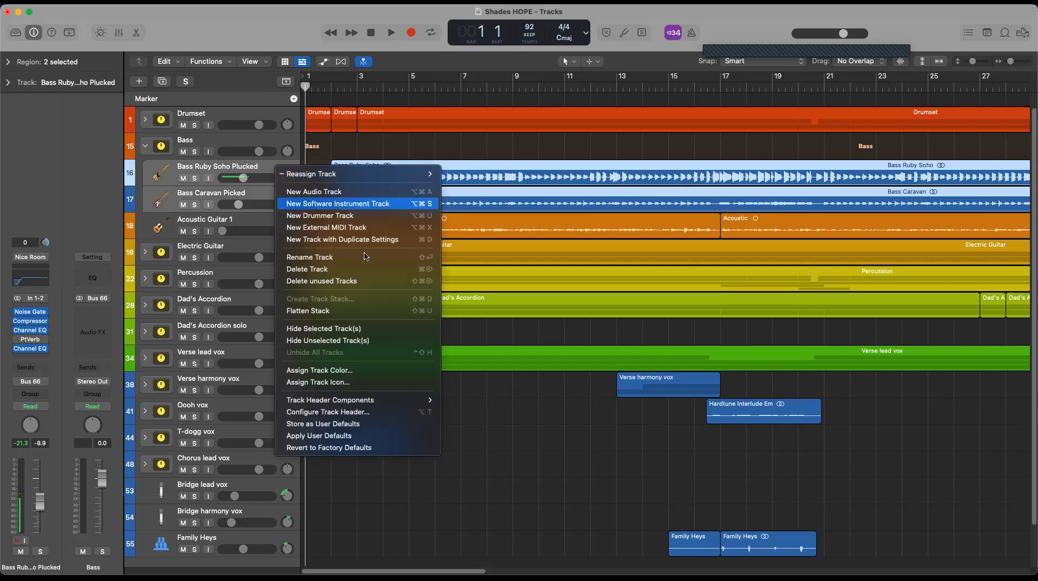
{"action": "mouse_move", "coordinate": [356, 402]}
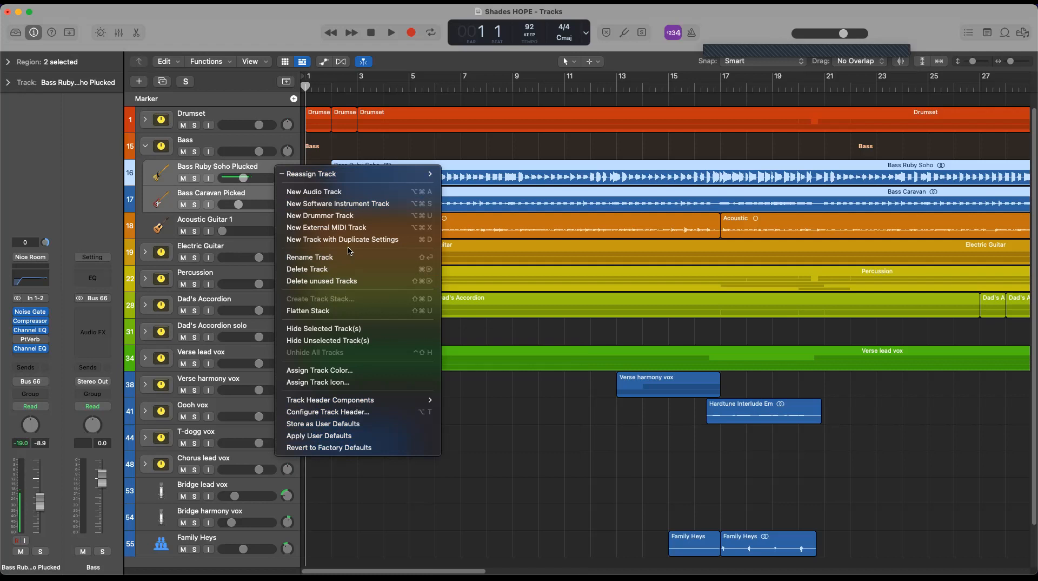
{"action": "left_click", "coordinate": [367, 373]}
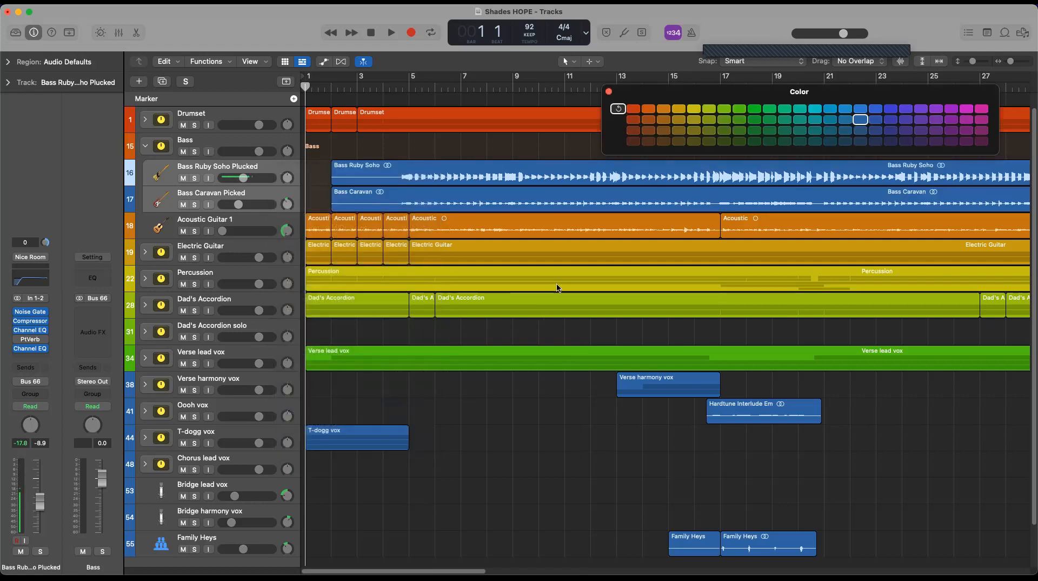
{"action": "left_click", "coordinate": [648, 120]}
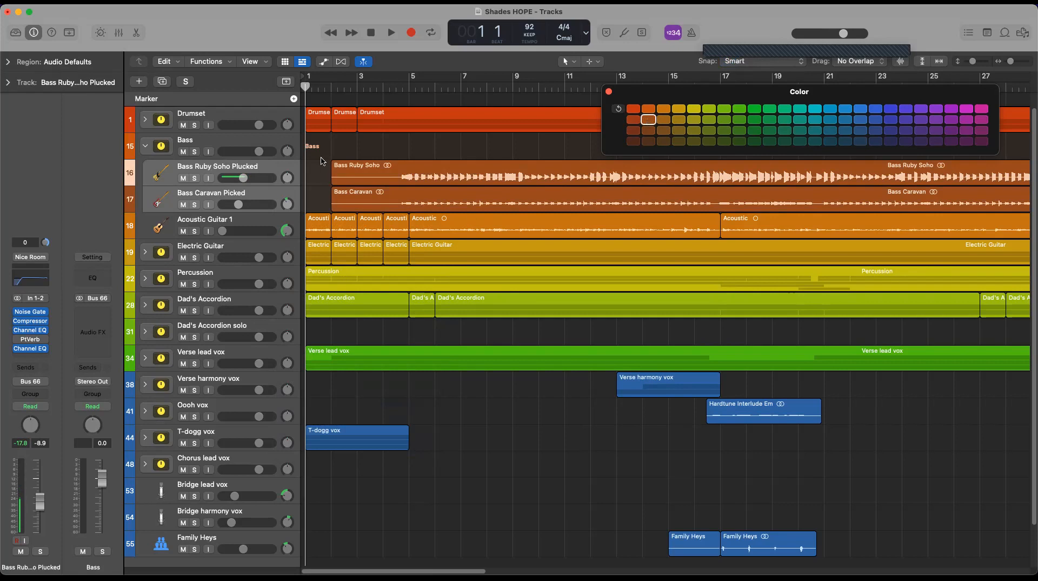
{"action": "left_click", "coordinate": [609, 92]}
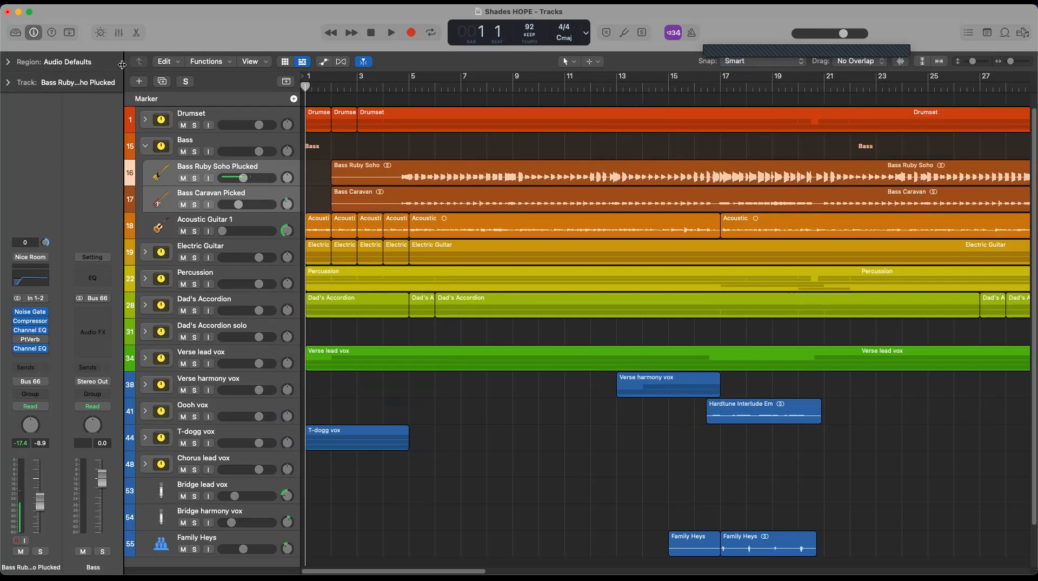
Step: In the mixer, assign the darker red from the palette's second row to all Drumset channel strips from Kits through Room R
{"action": "left_click", "coordinate": [119, 33]}
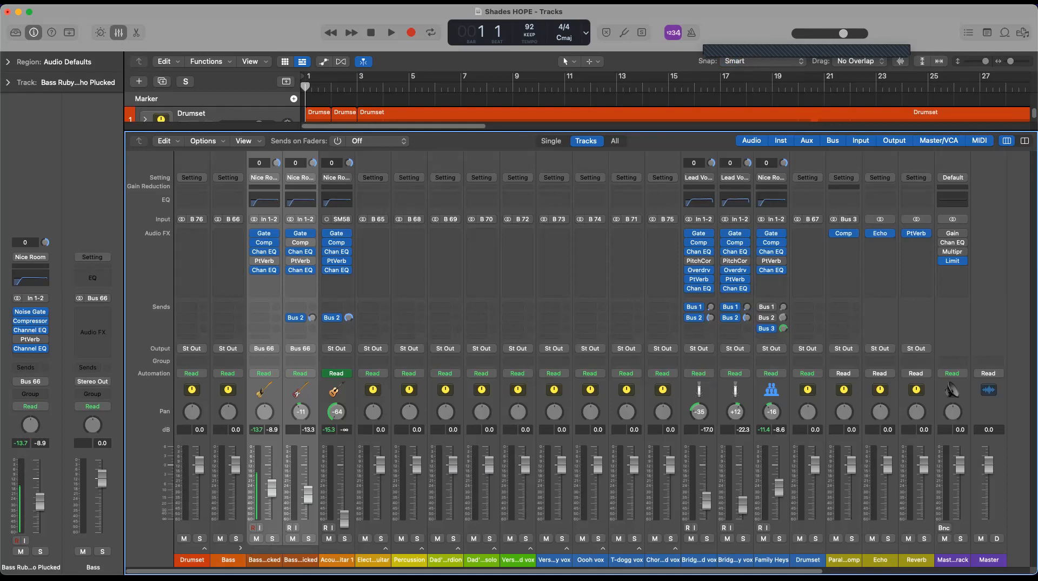
{"action": "left_click", "coordinate": [240, 549]}
{"action": "left_click", "coordinate": [205, 549]}
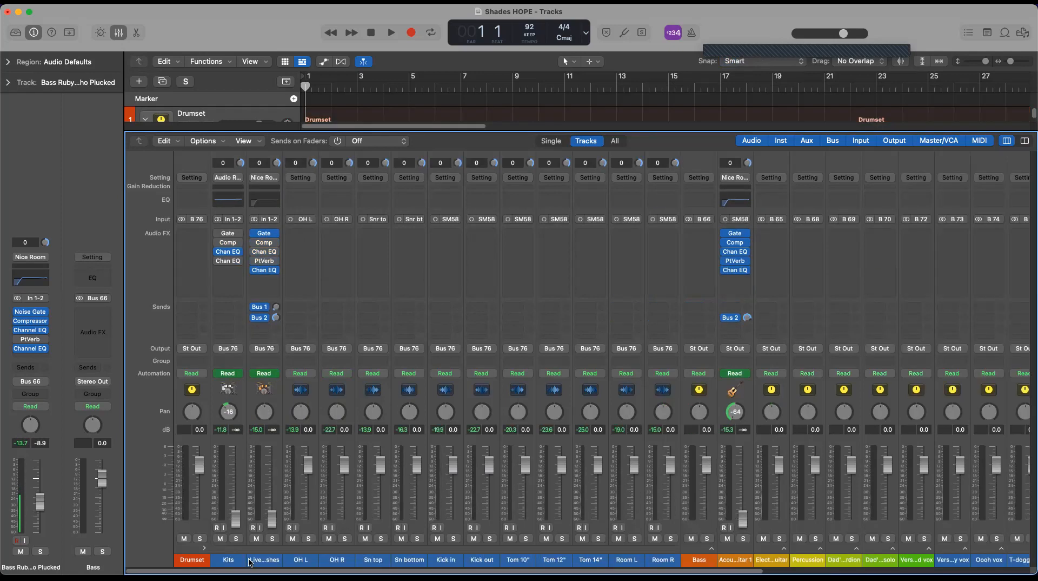
{"action": "left_click", "coordinate": [228, 559]}
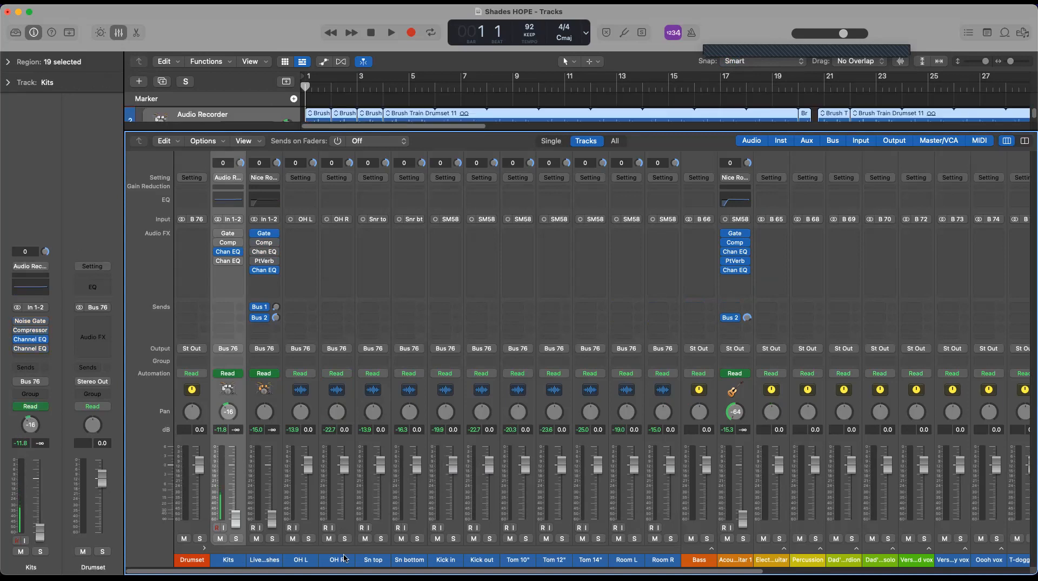
{"action": "left_click", "coordinate": [668, 566], "text": "shift"}
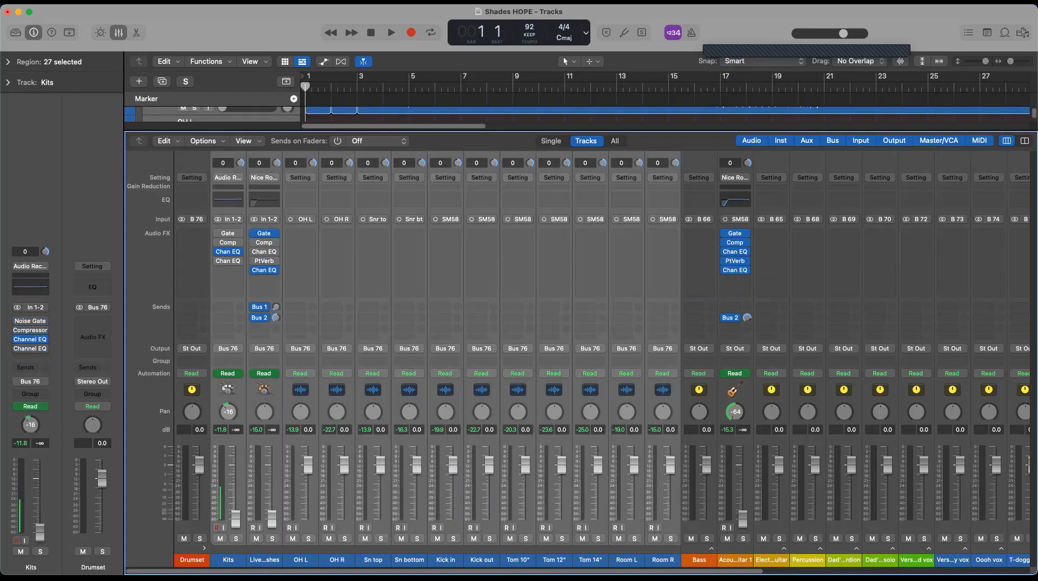
{"action": "right_click", "coordinate": [231, 564]}
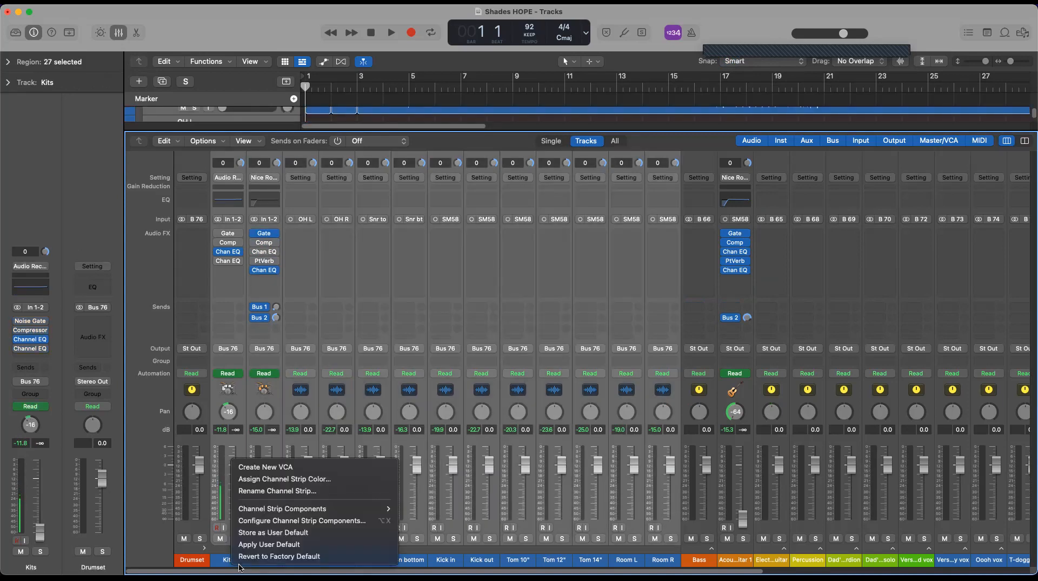
{"action": "left_click", "coordinate": [314, 479]}
{"action": "left_click", "coordinate": [634, 120]}
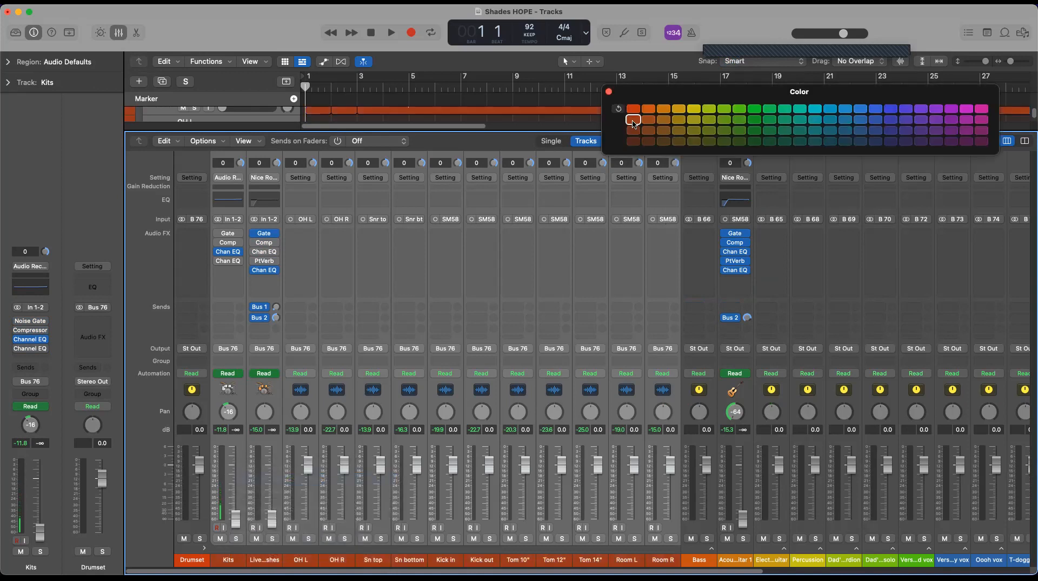
{"action": "left_click", "coordinate": [608, 92]}
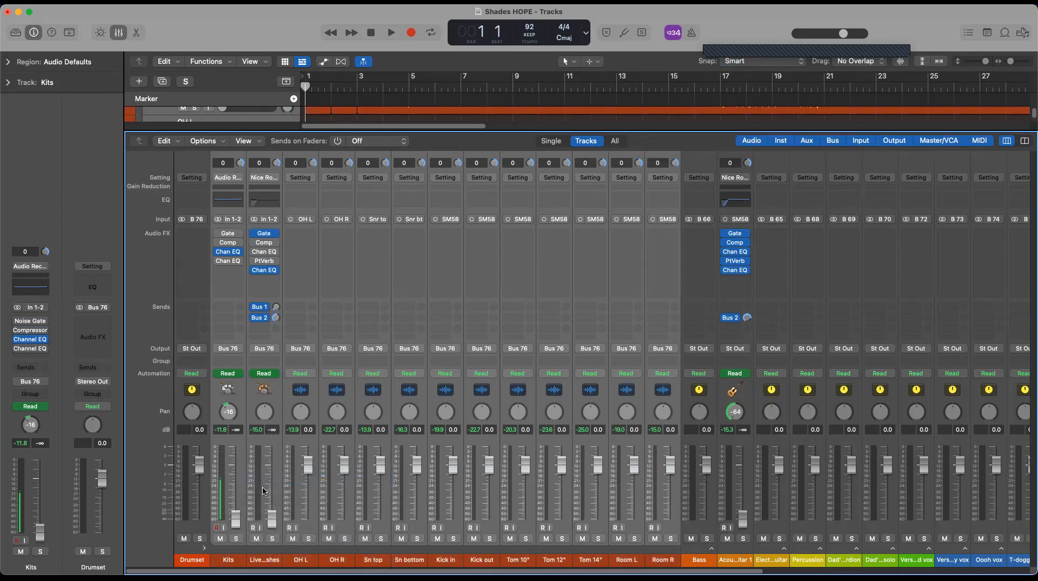
Step: Collapse the Drumset and Bass stacks in the mixer and hide the mixer
{"action": "left_click", "coordinate": [204, 550]}
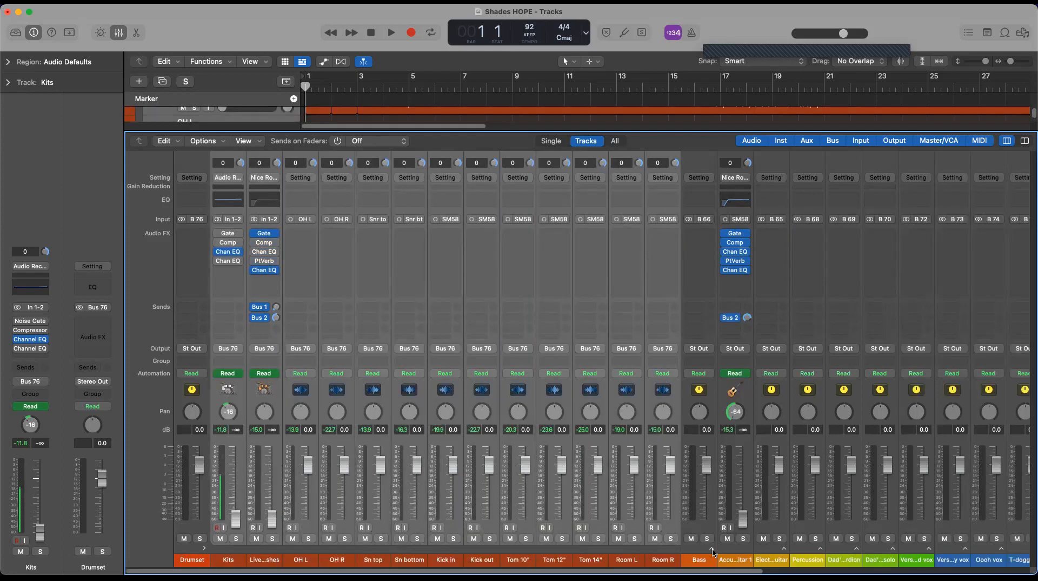
{"action": "left_click", "coordinate": [712, 549]}
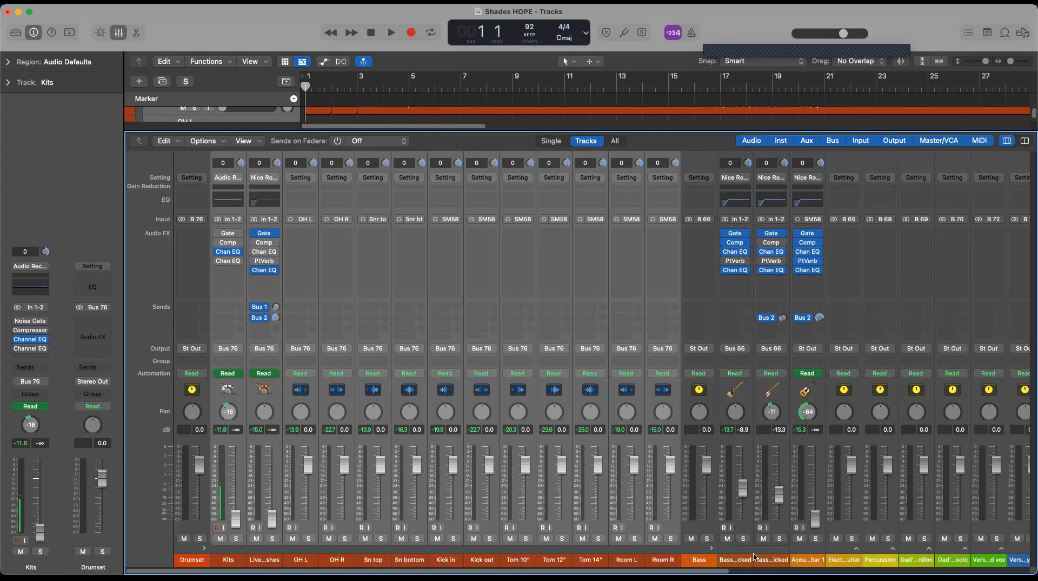
{"action": "left_click", "coordinate": [205, 549]}
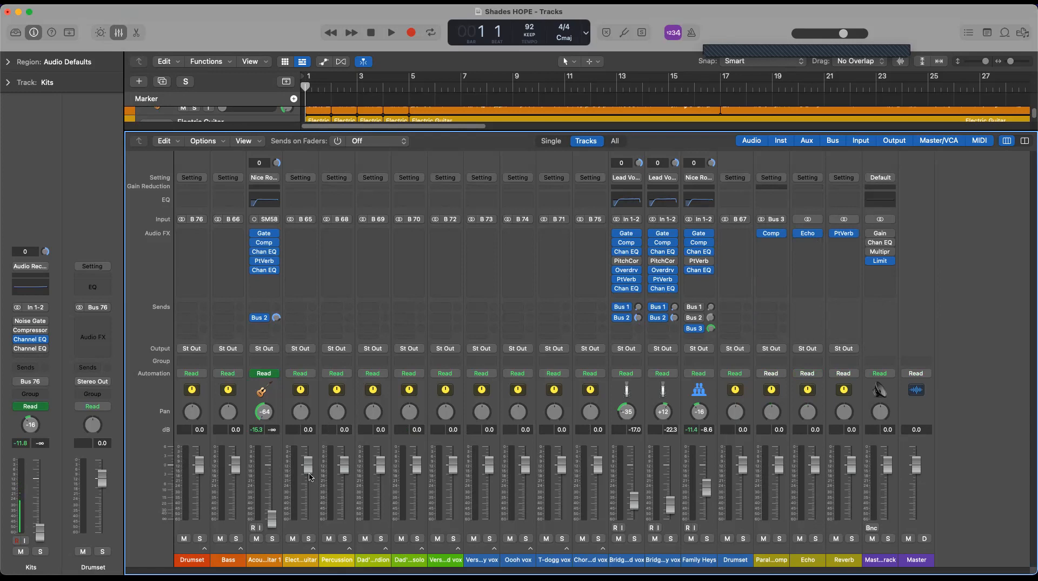
{"action": "left_click", "coordinate": [119, 32]}
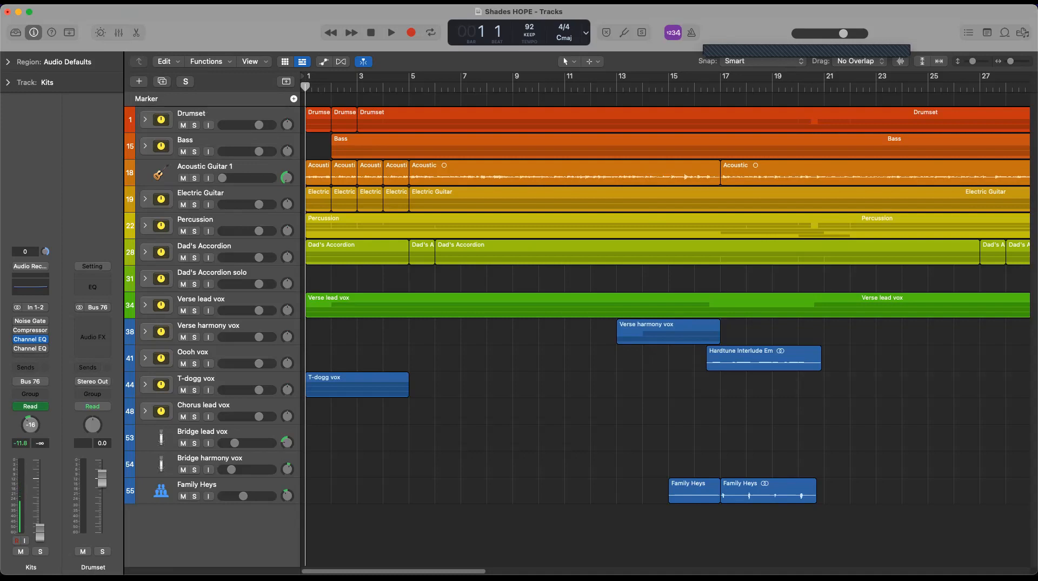
Step: Save the project as a template named "template 3" in the Project Templates folder
{"action": "left_click", "coordinate": [77, 1]}
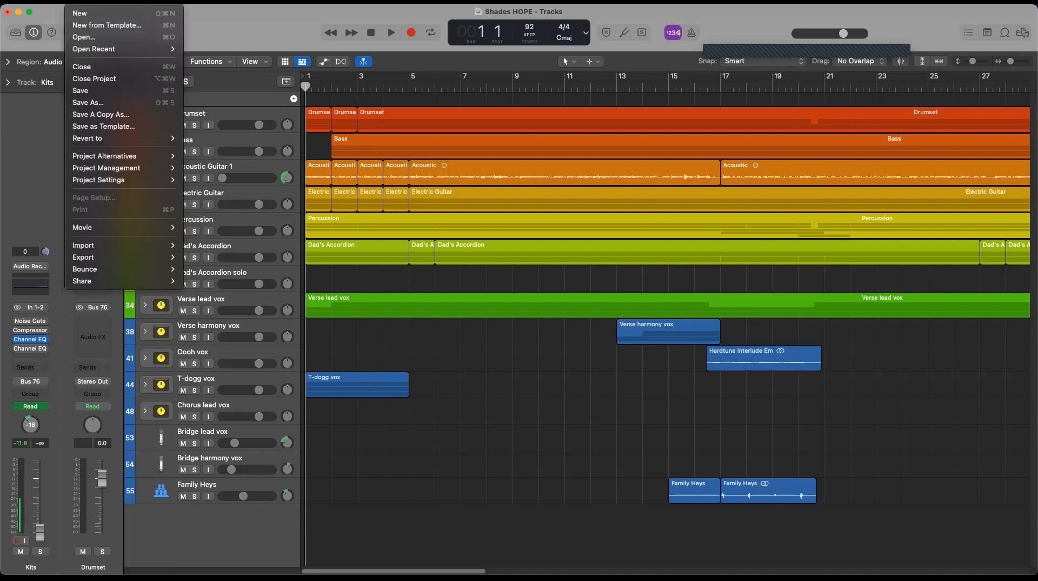
{"action": "left_click", "coordinate": [109, 131]}
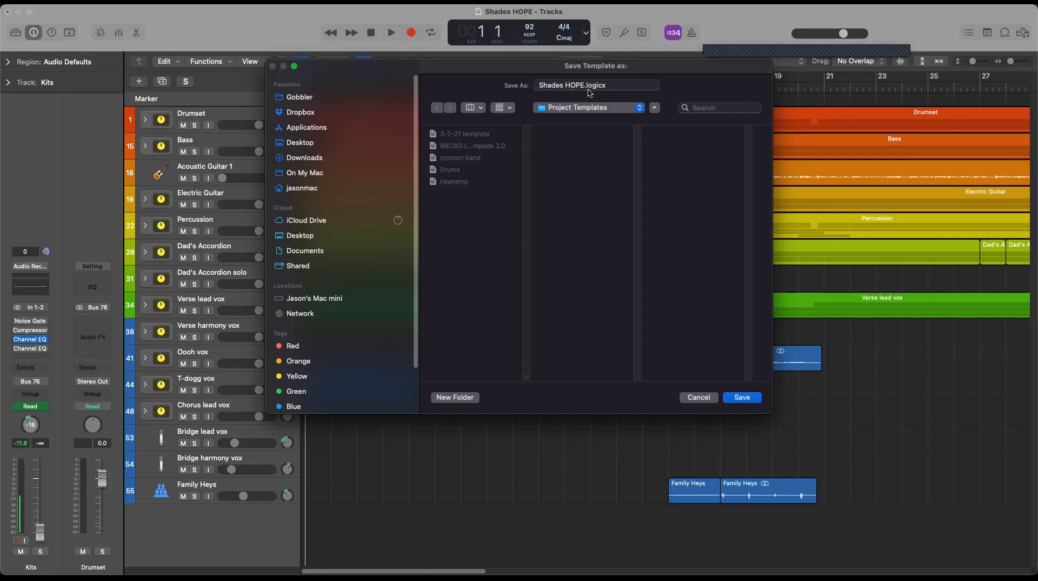
{"action": "left_click", "coordinate": [542, 85]}
{"action": "left_click_drag", "start_coordinate": [540, 85], "coordinate": [585, 87]}
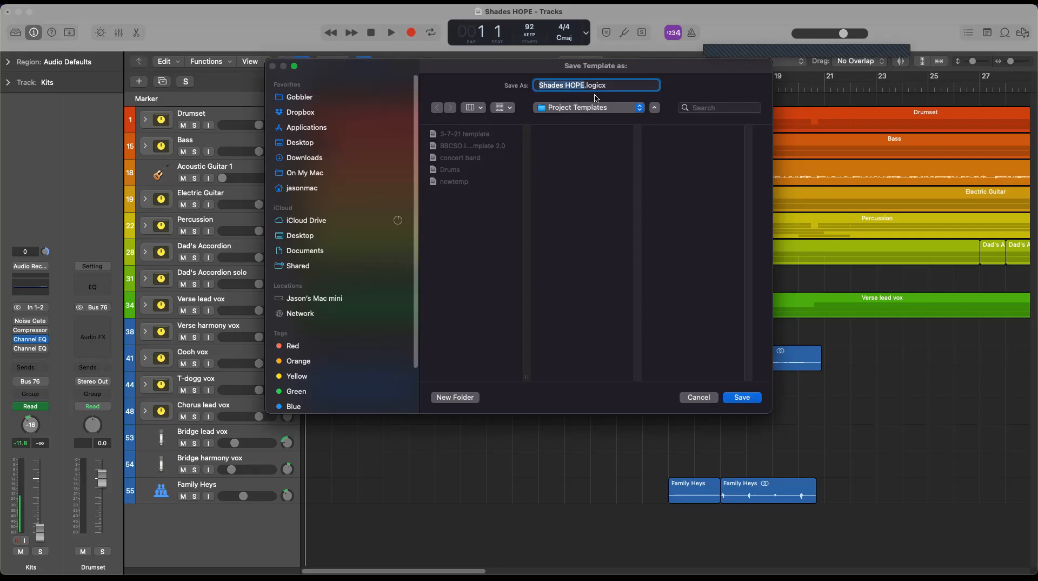
{"action": "key", "text": "BackSpace"}
{"action": "type", "text": "templaye"}
{"action": "key", "text": "BackSpace"}
{"action": "key", "text": "BackSpace"}
{"action": "type", "text": "te 2"}
{"action": "key", "text": "BackSpace"}
{"action": "type", "text": "3"}
{"action": "key", "text": "Return"}
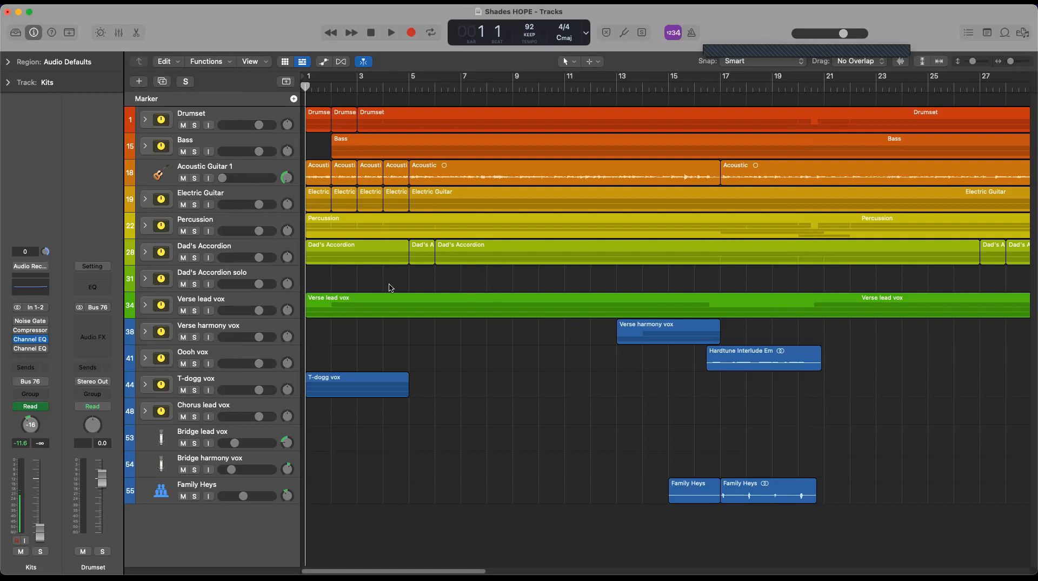
Step: Check the recolored subtracks inside the Drumset stack and collapse it again
{"action": "left_click", "coordinate": [145, 120]}
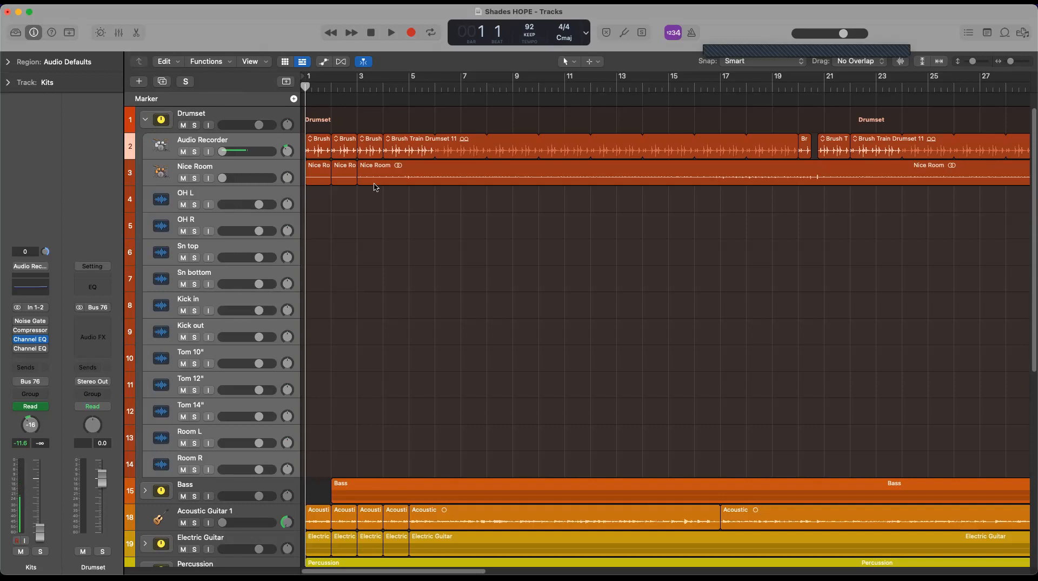
{"action": "left_click", "coordinate": [146, 120]}
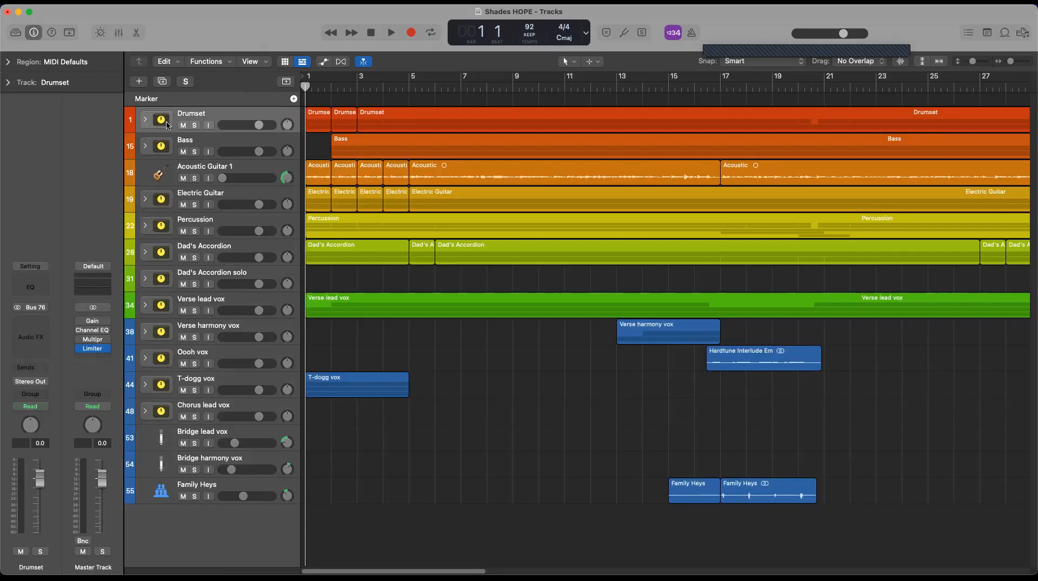
Step: Give the Bass Ruby Soho Plucked track in the Bass stack the teal keyboard-style icon from the custom icons
{"action": "left_click", "coordinate": [145, 147]}
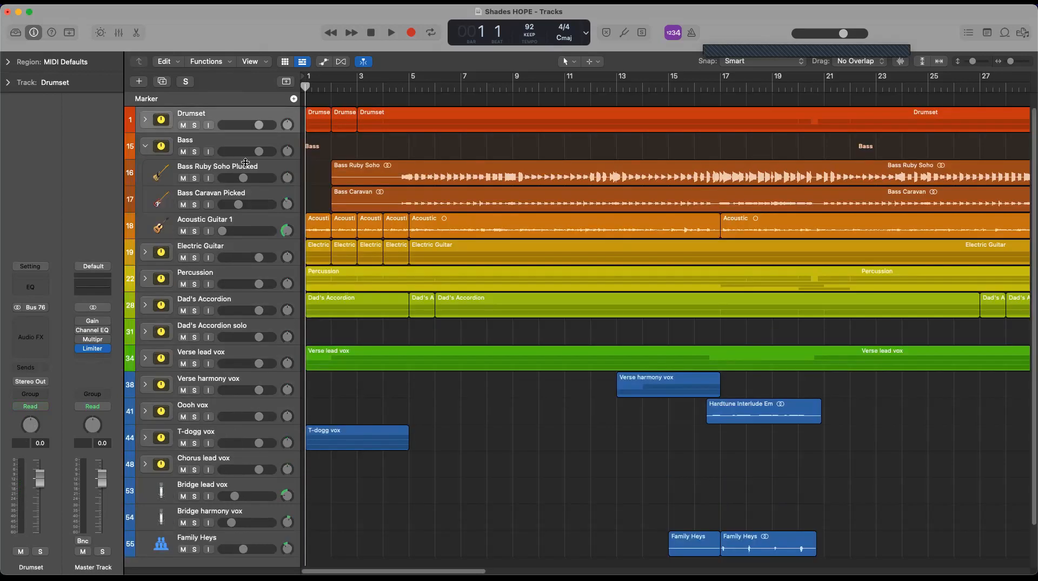
{"action": "left_click", "coordinate": [161, 174]}
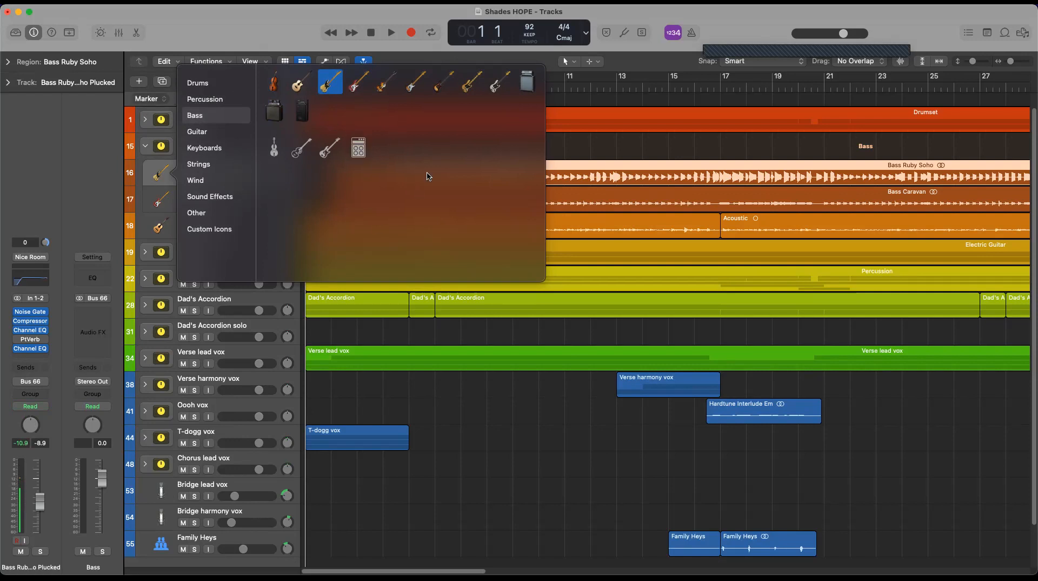
{"action": "left_click", "coordinate": [203, 230]}
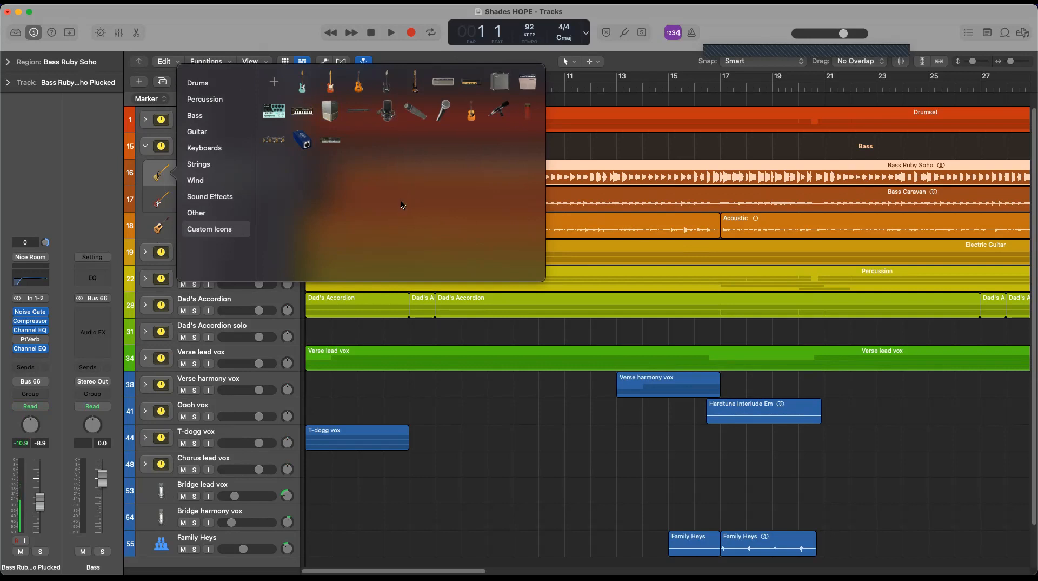
{"action": "left_click", "coordinate": [274, 110]}
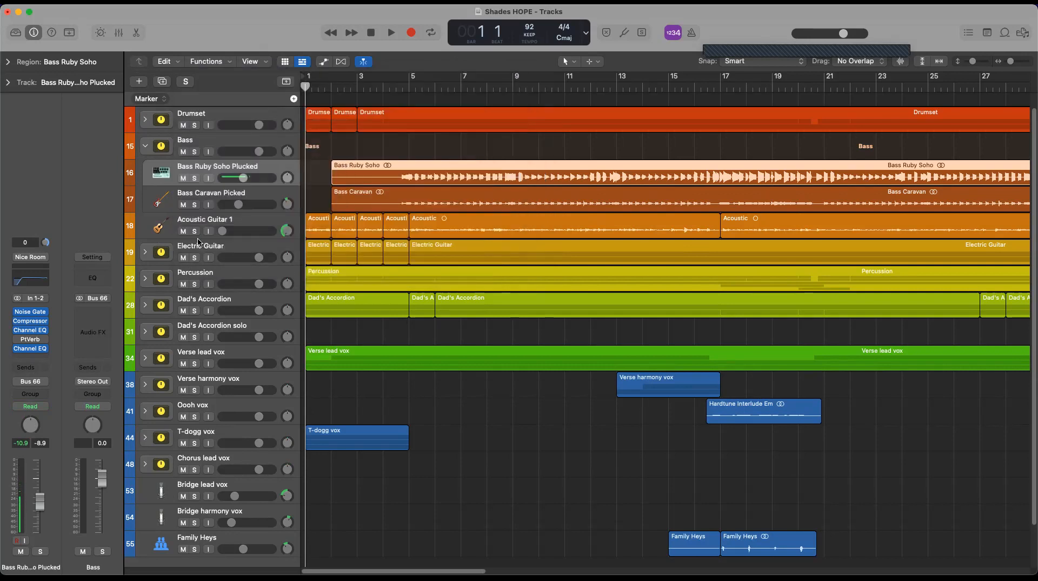
Step: Give the Bass Caravan Picked track the last guitar icon in the first row of custom icons and collapse the Bass stack
{"action": "left_click", "coordinate": [159, 204]}
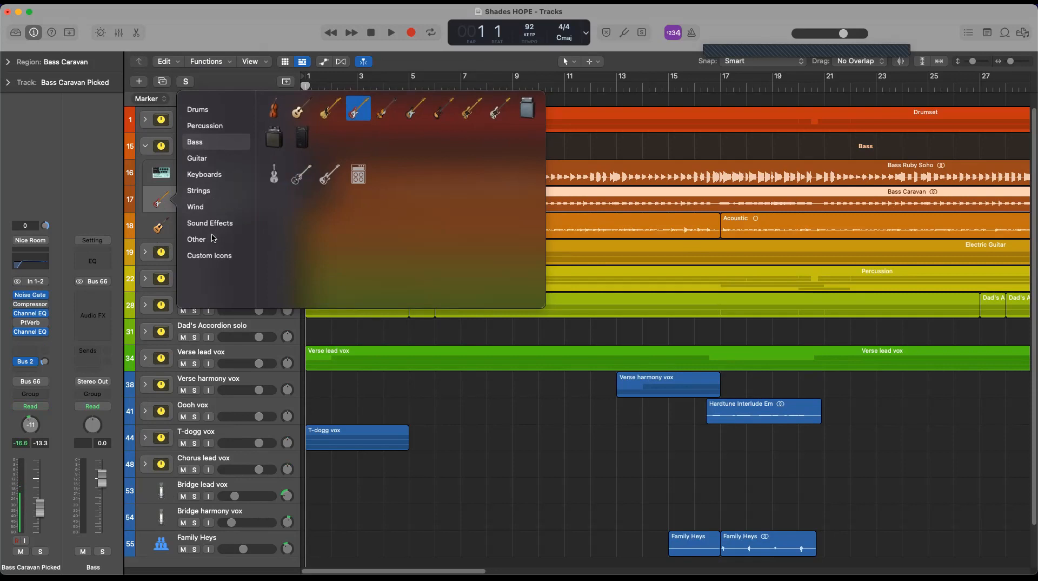
{"action": "left_click", "coordinate": [207, 258]}
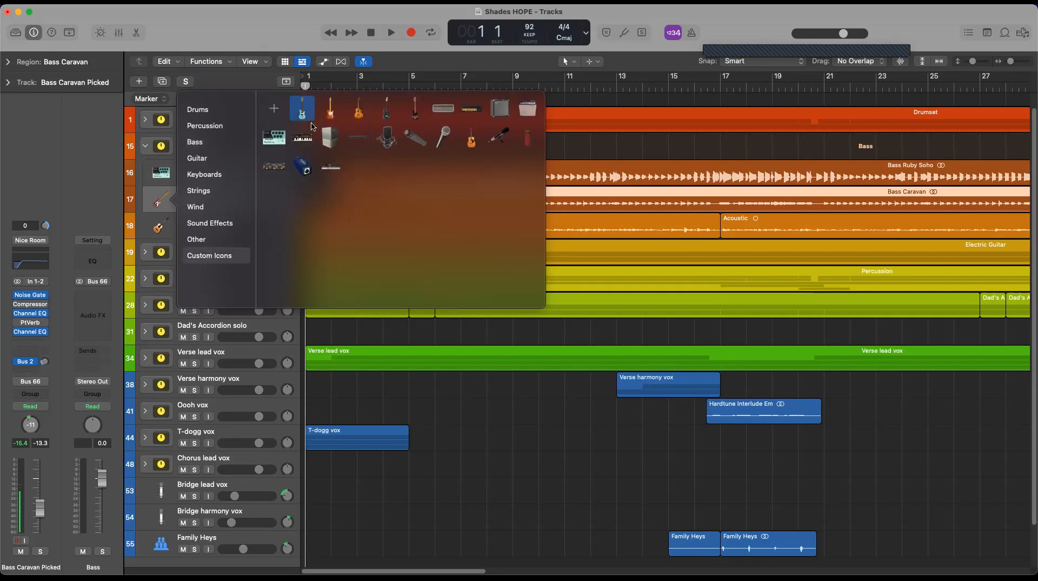
{"action": "left_click", "coordinate": [416, 111]}
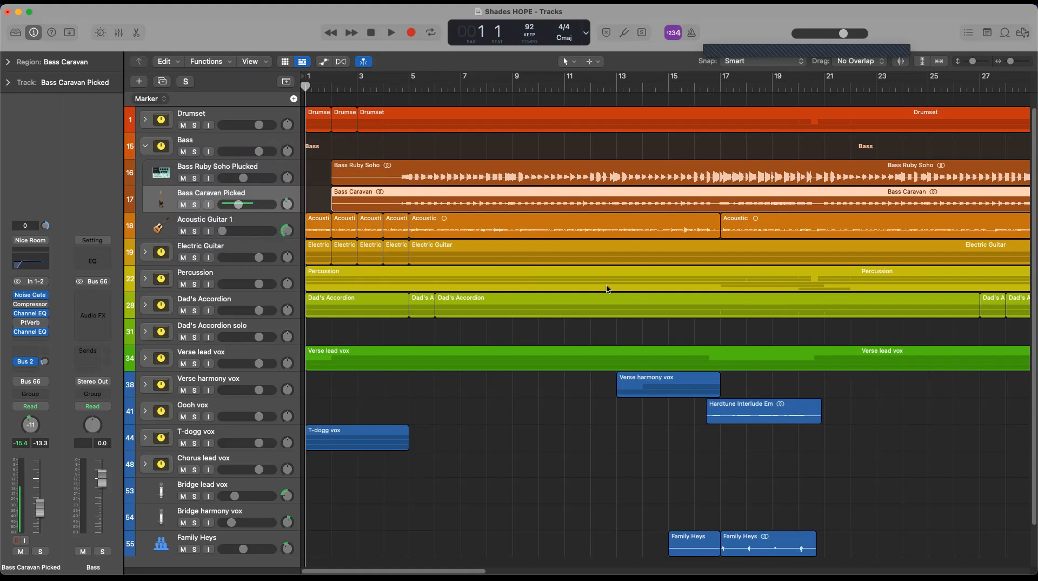
{"action": "left_click", "coordinate": [146, 147]}
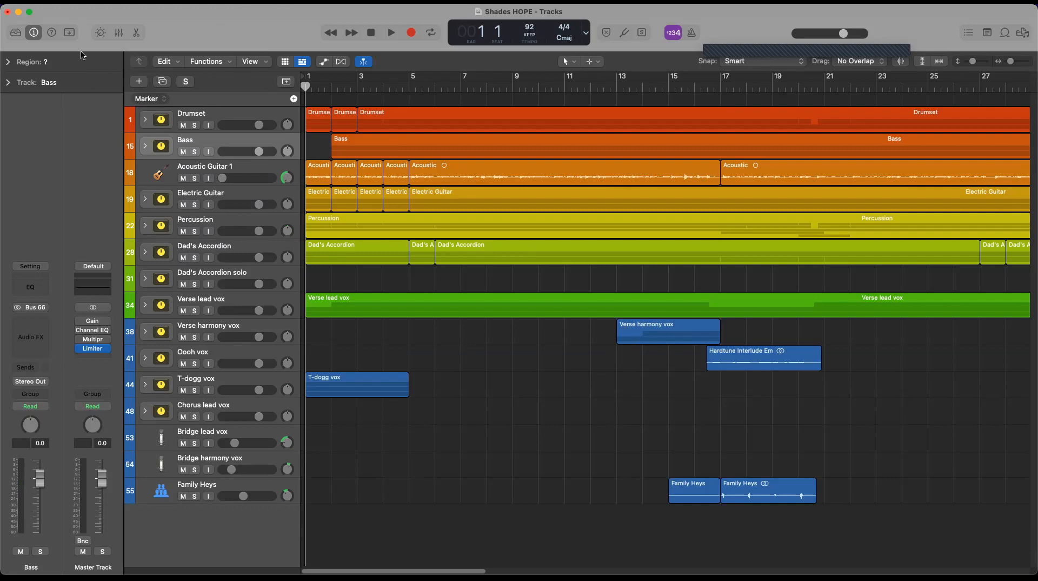
Step: Close the Shades HOPE project and create a new project from the saved "template 3" template
{"action": "left_click", "coordinate": [8, 12]}
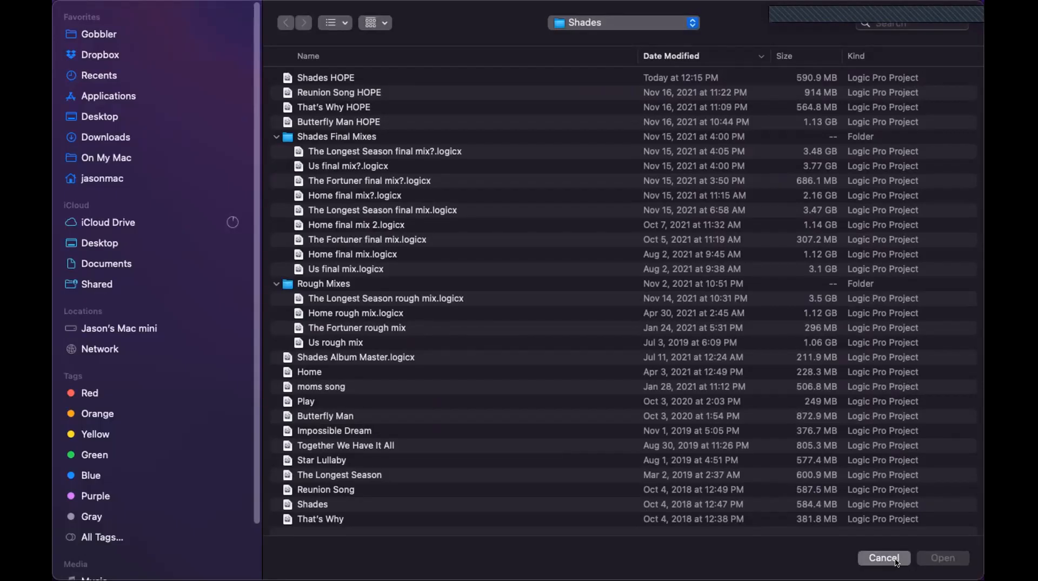
{"action": "left_click", "coordinate": [895, 560]}
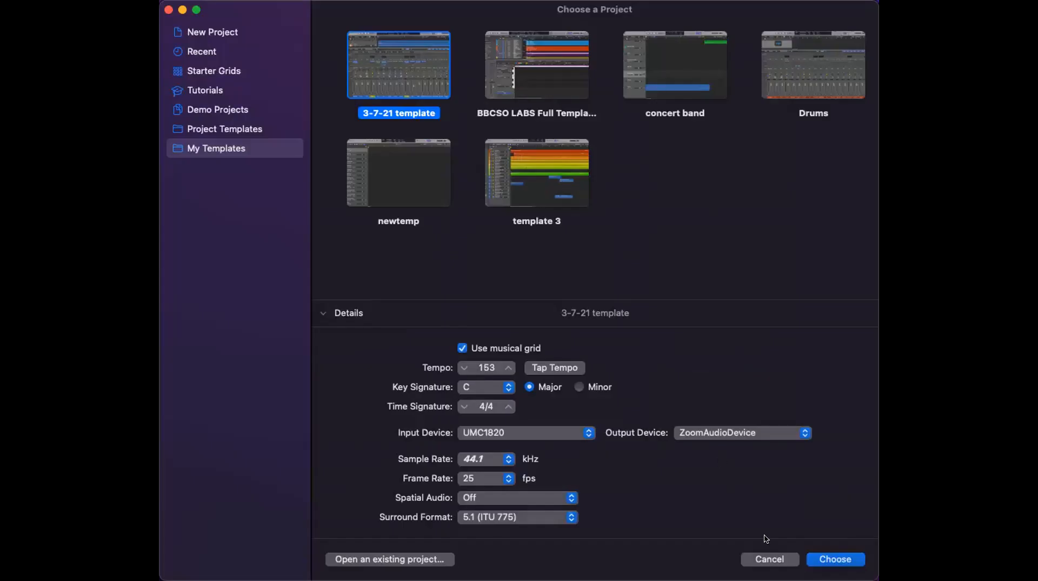
{"action": "left_click", "coordinate": [836, 560]}
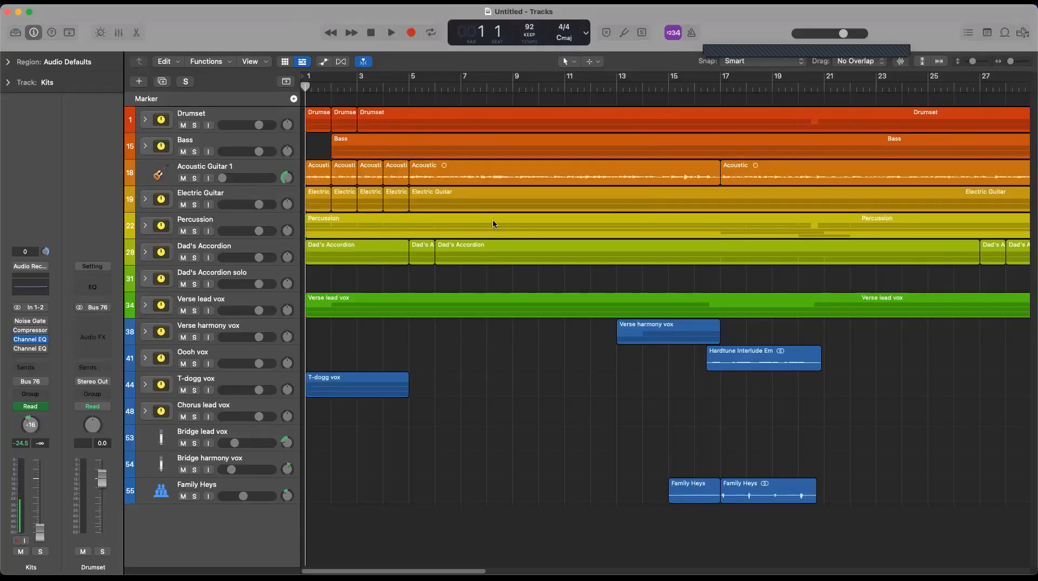
Step: Delete all regions in the new project, erasing their automation data, and check that the Drumset subtracks are empty
{"action": "left_click", "coordinate": [101, 1]}
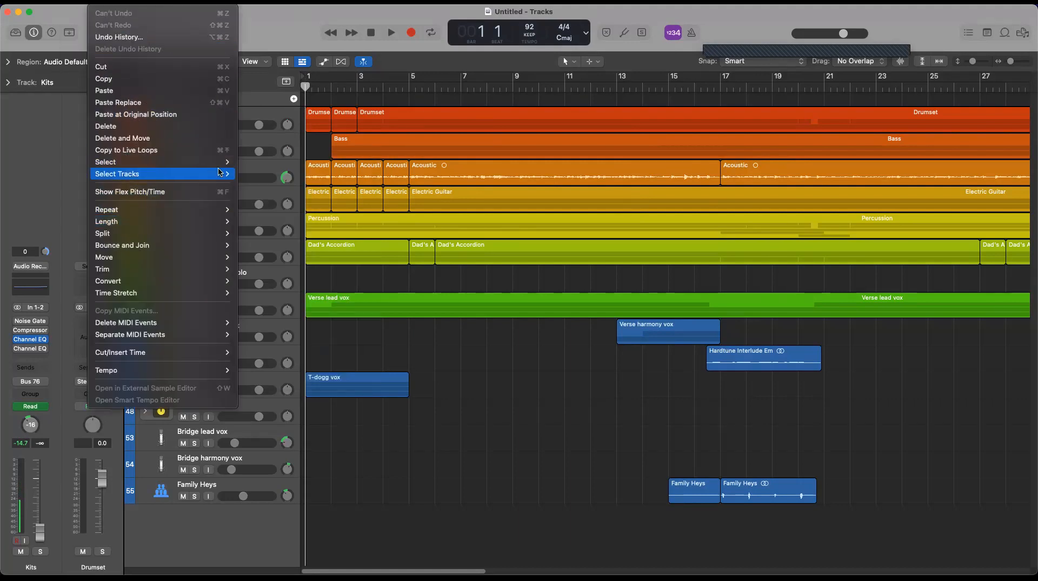
{"action": "left_click", "coordinate": [248, 161]}
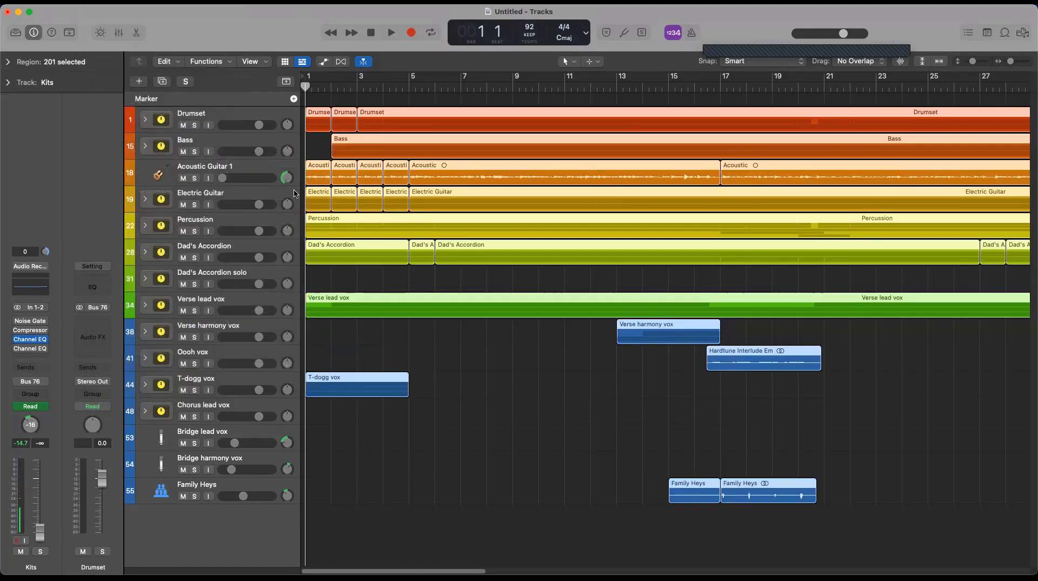
{"action": "key", "text": "Delete"}
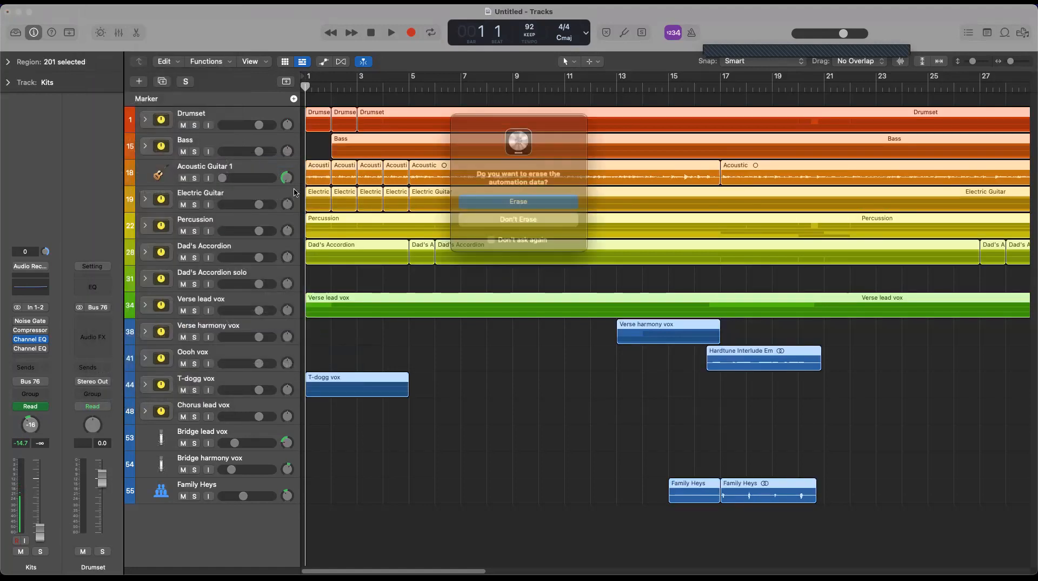
{"action": "left_click", "coordinate": [528, 206]}
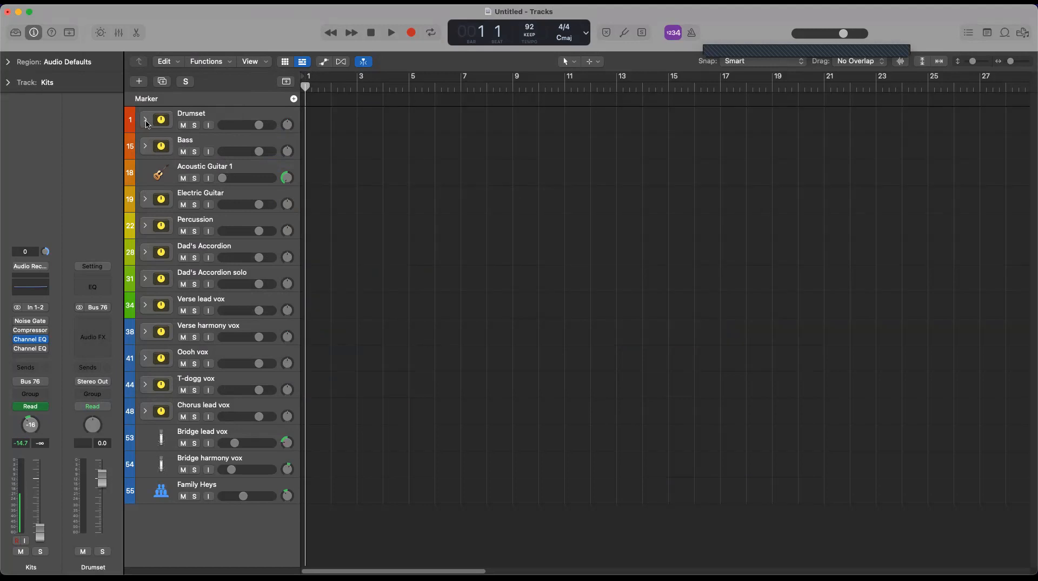
{"action": "left_click", "coordinate": [146, 121]}
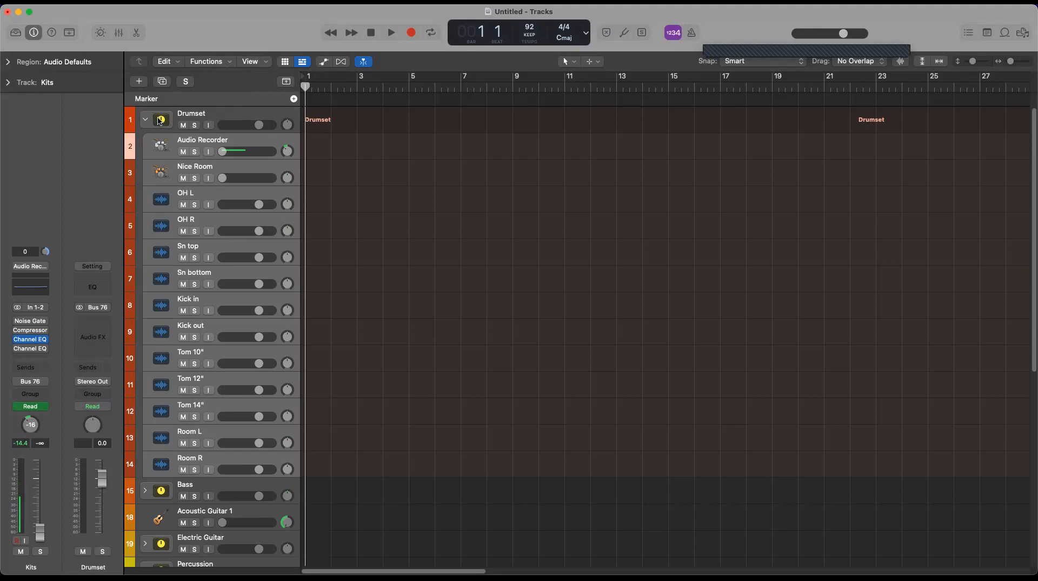
{"action": "left_click", "coordinate": [146, 119]}
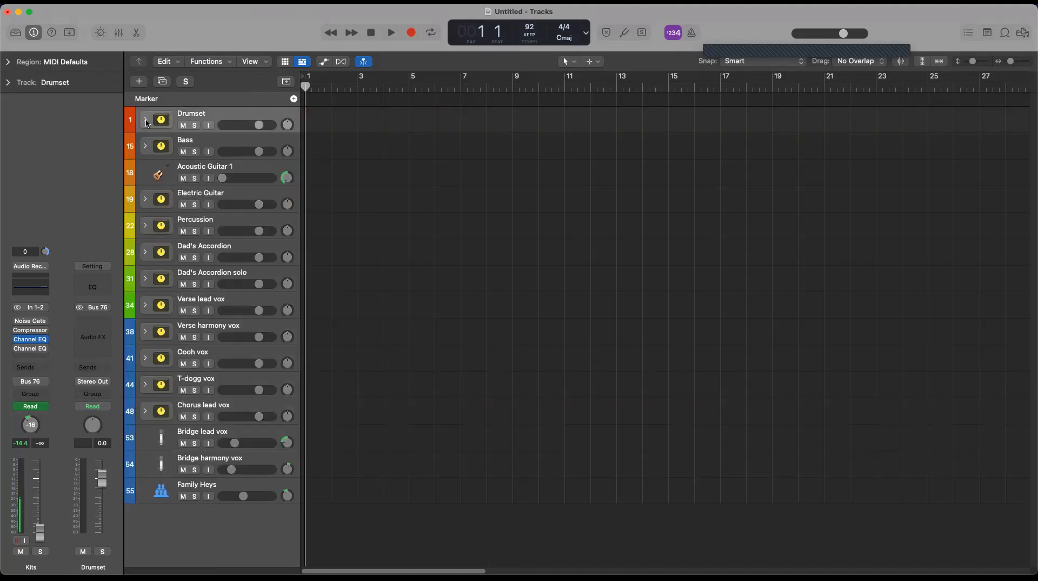
Step: Customize the control bar's LCD to the Custom display and enable Sample Rate or Punch Locators
{"action": "right_click", "coordinate": [717, 23]}
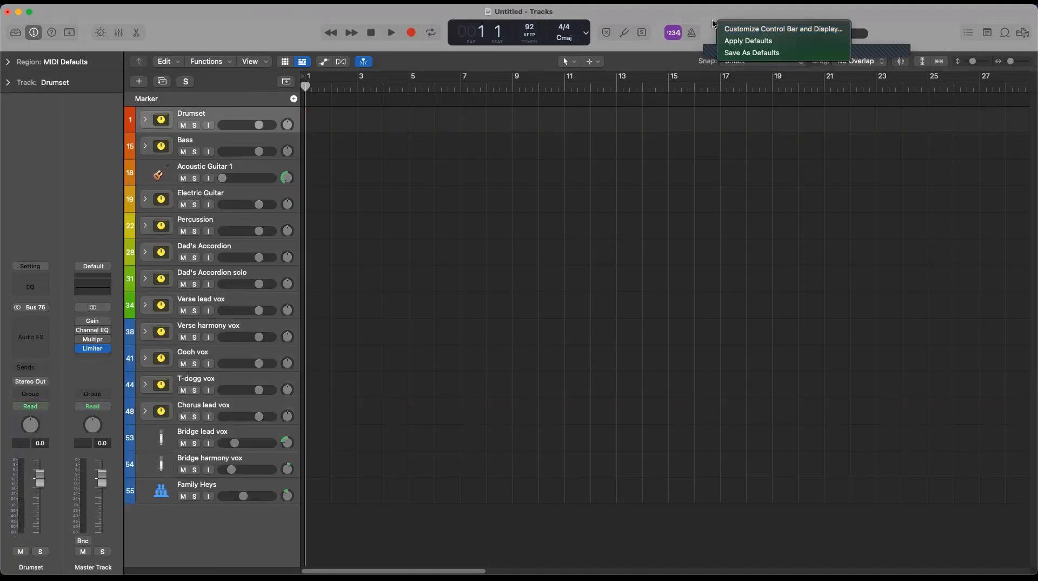
{"action": "left_click", "coordinate": [760, 30]}
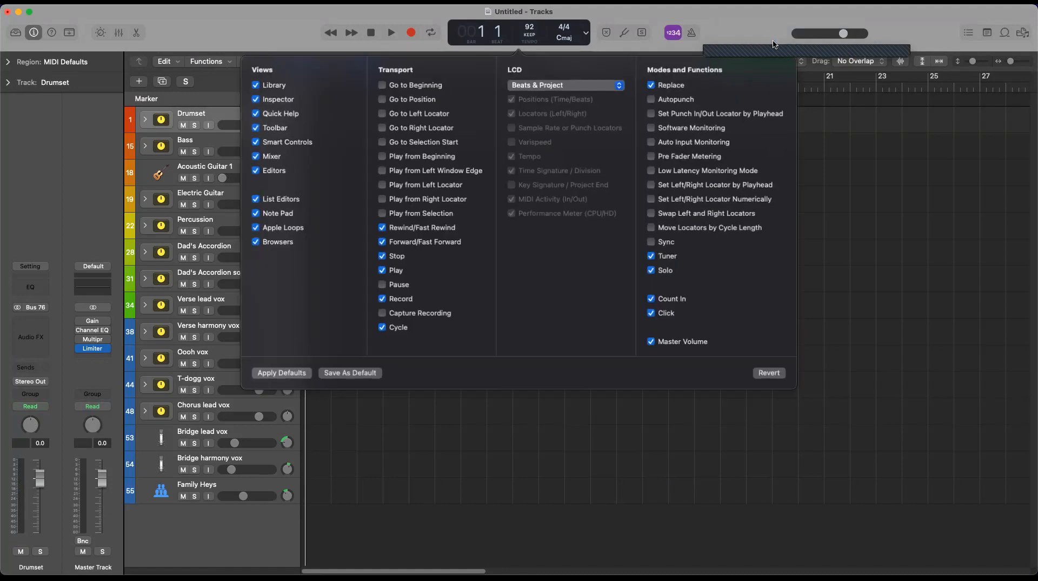
{"action": "left_click", "coordinate": [583, 85]}
{"action": "left_click", "coordinate": [537, 161]}
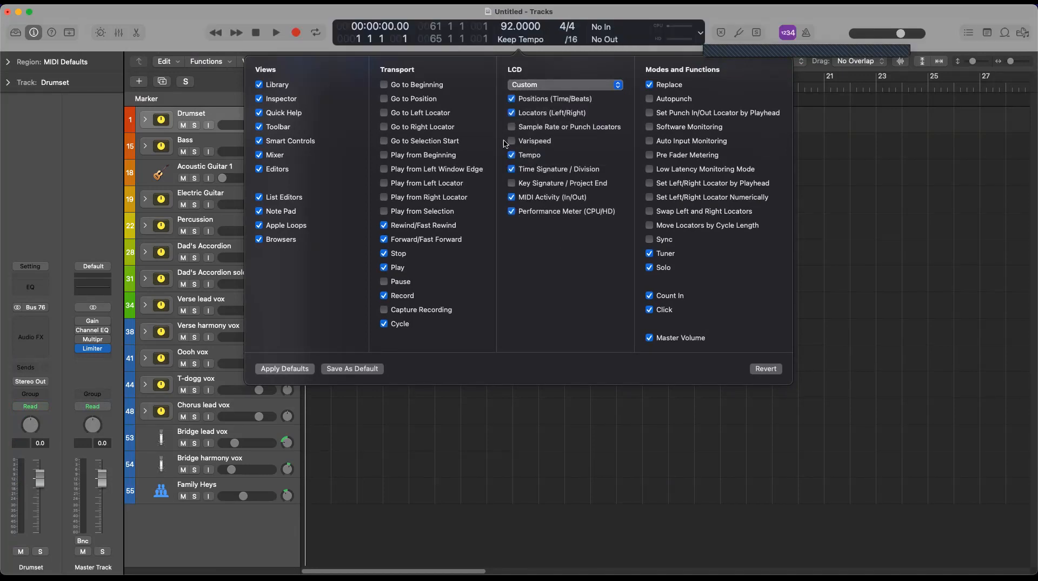
{"action": "left_click", "coordinate": [512, 129]}
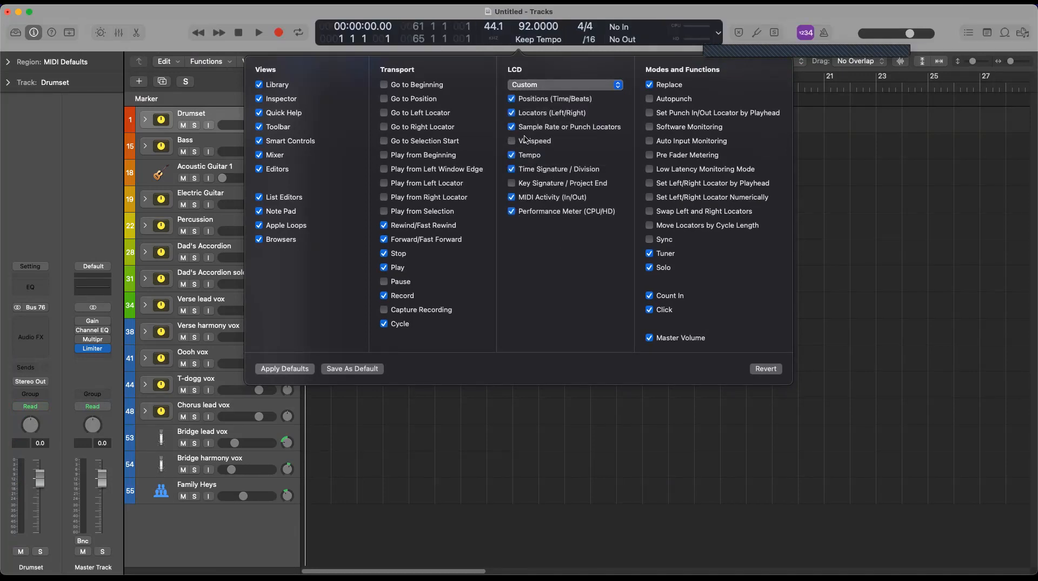
Step: Add Pre Fader Metering and Low Latency Monitoring Mode to the control bar's modes and functions
{"action": "left_click", "coordinate": [649, 157]}
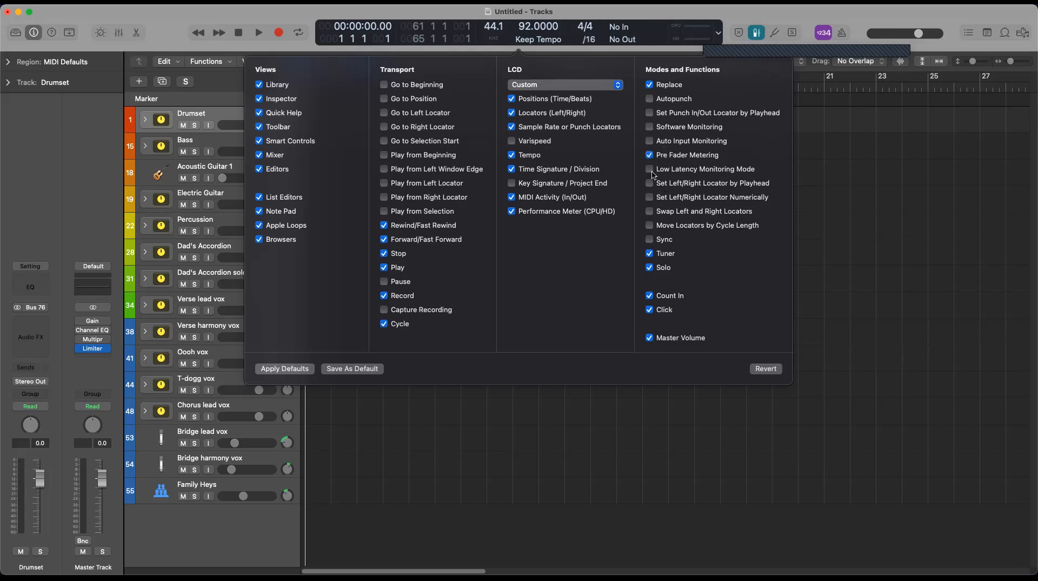
{"action": "left_click", "coordinate": [652, 170]}
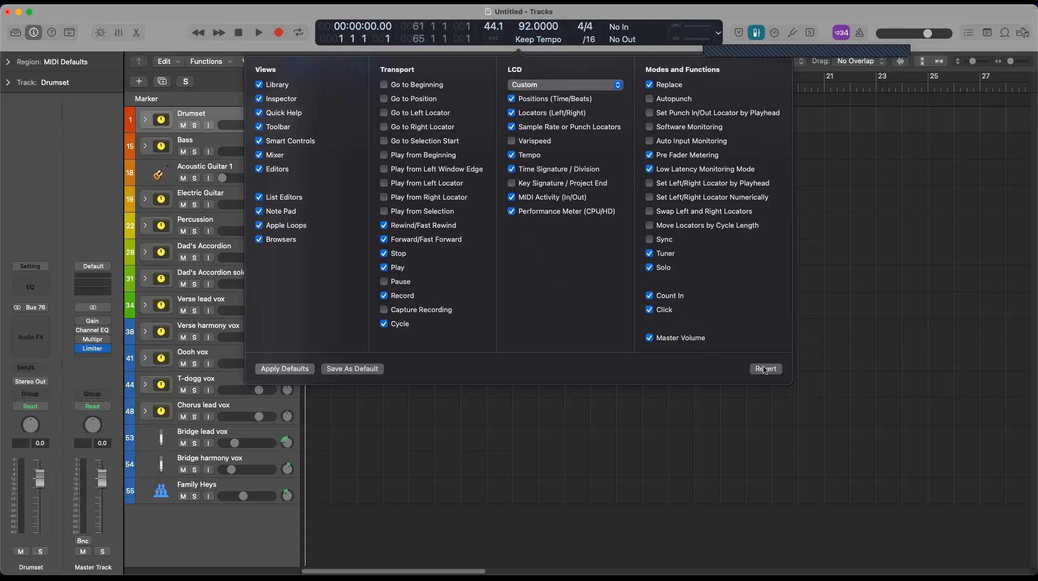
{"action": "left_click", "coordinate": [252, 16]}
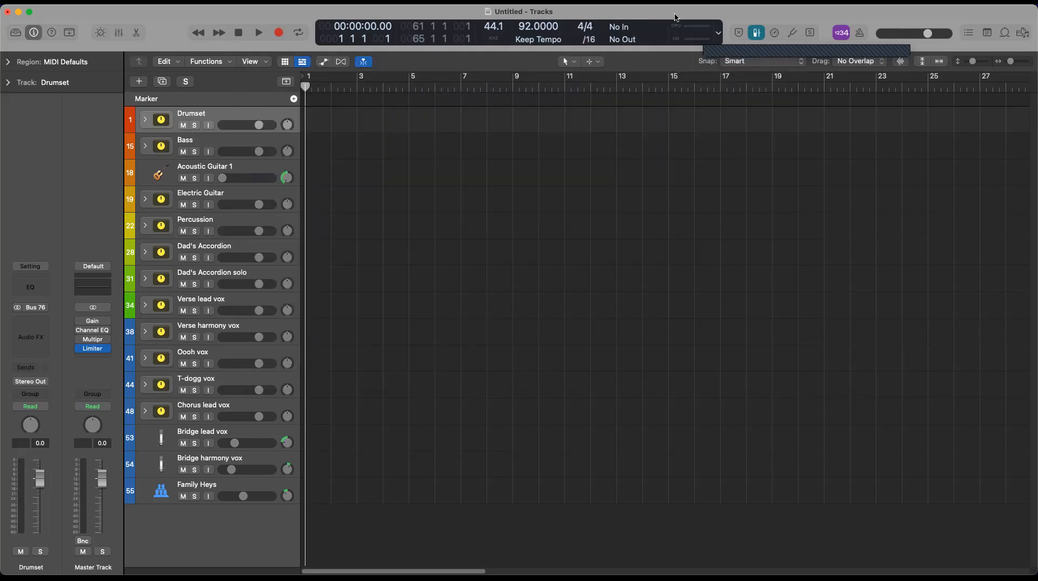
Step: Save the cleared project as a template, replacing the existing "template 3" in the Project Templates folder
{"action": "left_click", "coordinate": [77, 2]}
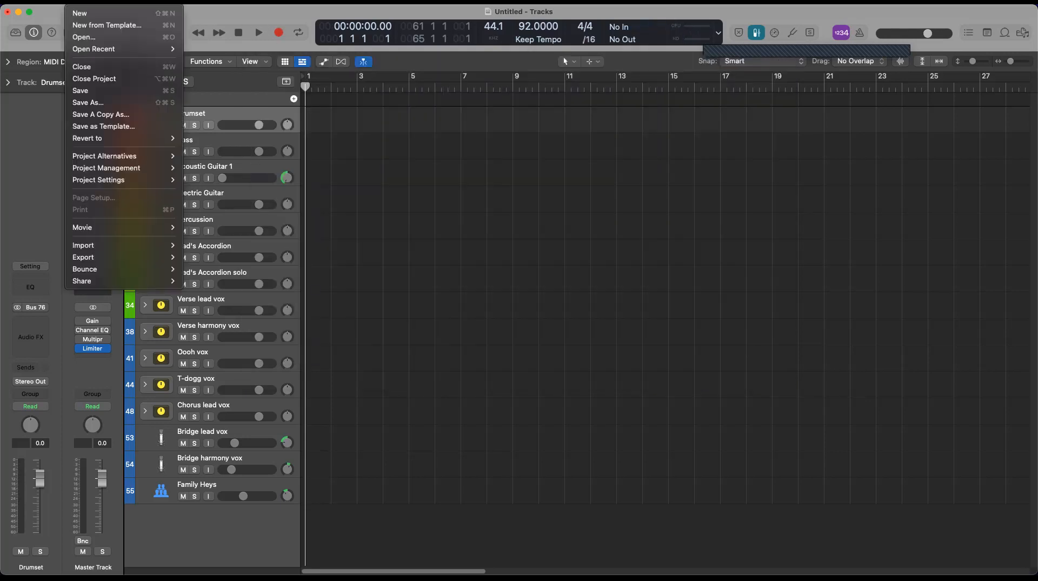
{"action": "left_click", "coordinate": [116, 131]}
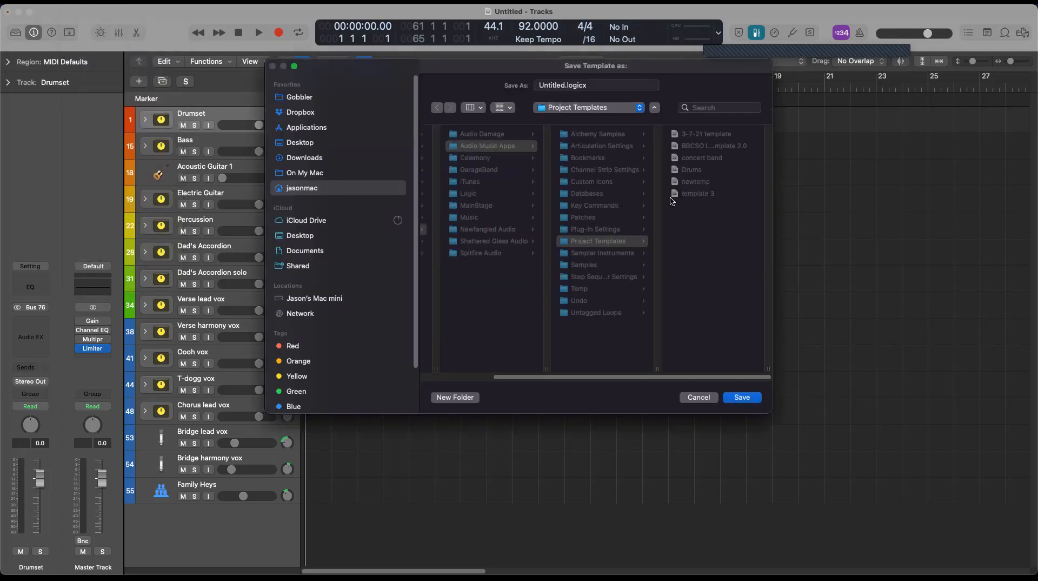
{"action": "left_click", "coordinate": [698, 193]}
{"action": "left_click", "coordinate": [742, 397]}
{"action": "left_click", "coordinate": [557, 292]}
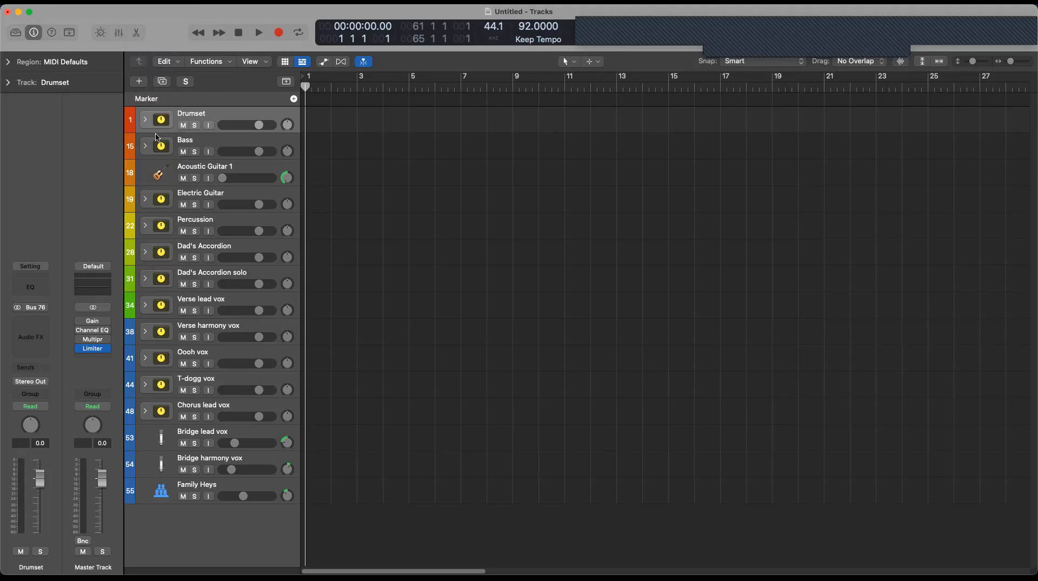
Step: Check the subtracks inside the Bass, Drumset and Electric Guitar stacks, collapsing each stack again
{"action": "left_click", "coordinate": [144, 146]}
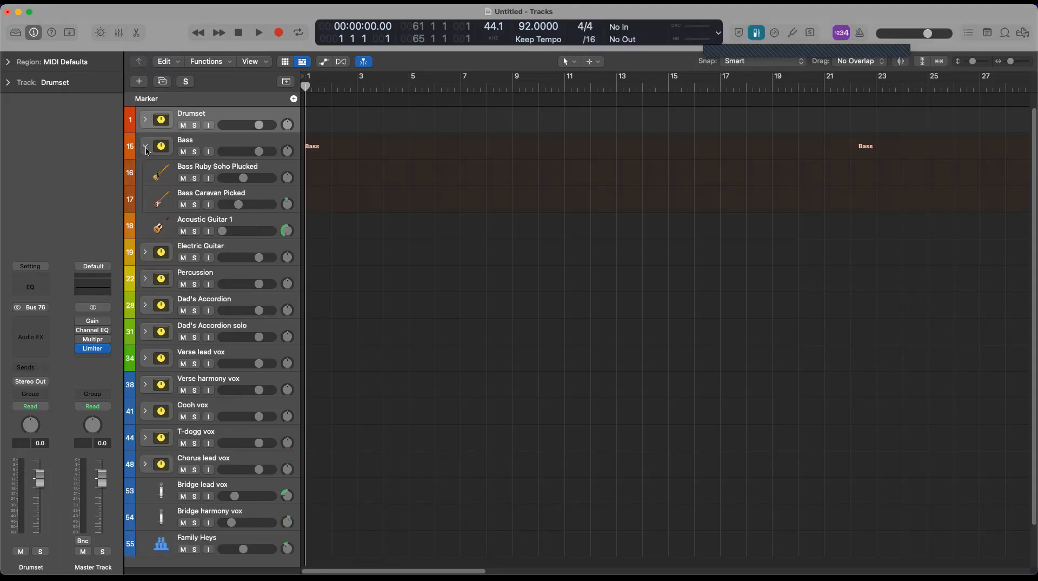
{"action": "left_click", "coordinate": [146, 147]}
{"action": "left_click", "coordinate": [145, 119]}
{"action": "left_click", "coordinate": [145, 119]}
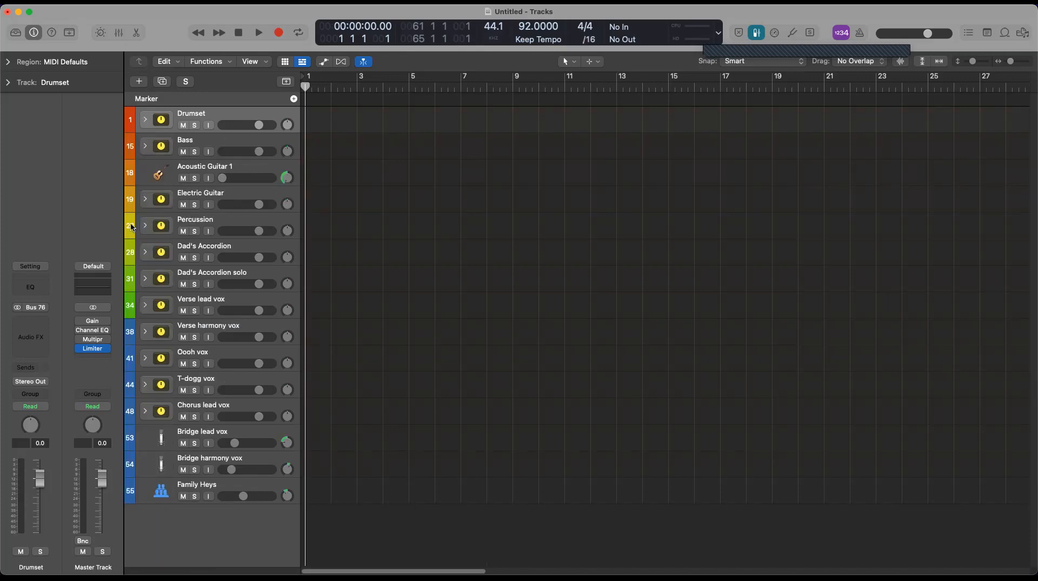
{"action": "left_click", "coordinate": [145, 199]}
{"action": "left_click", "coordinate": [145, 199]}
Step: Close the untitled project
{"action": "left_click", "coordinate": [8, 11]}
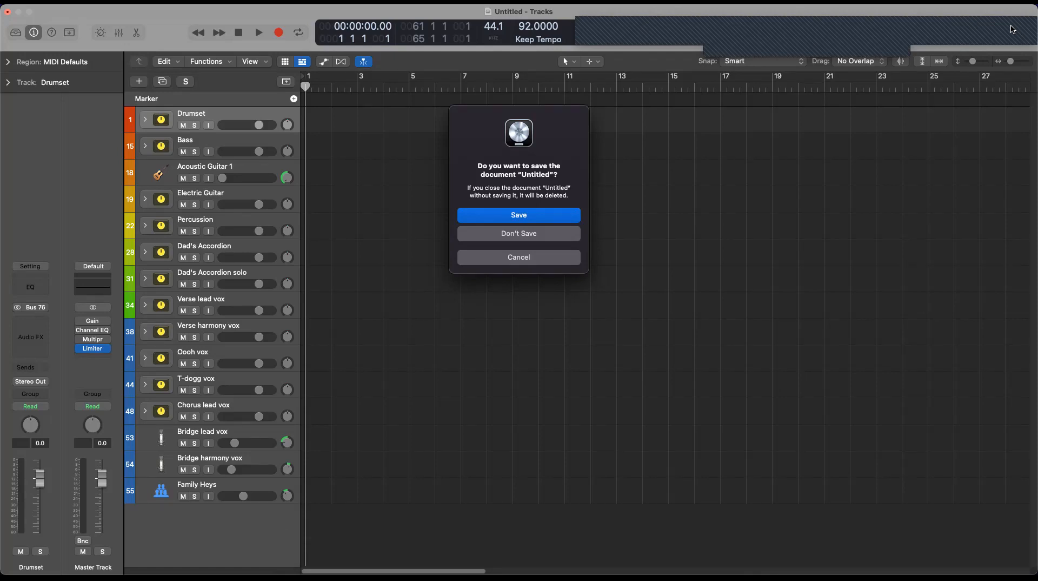
{"action": "left_click", "coordinate": [1012, 29]}
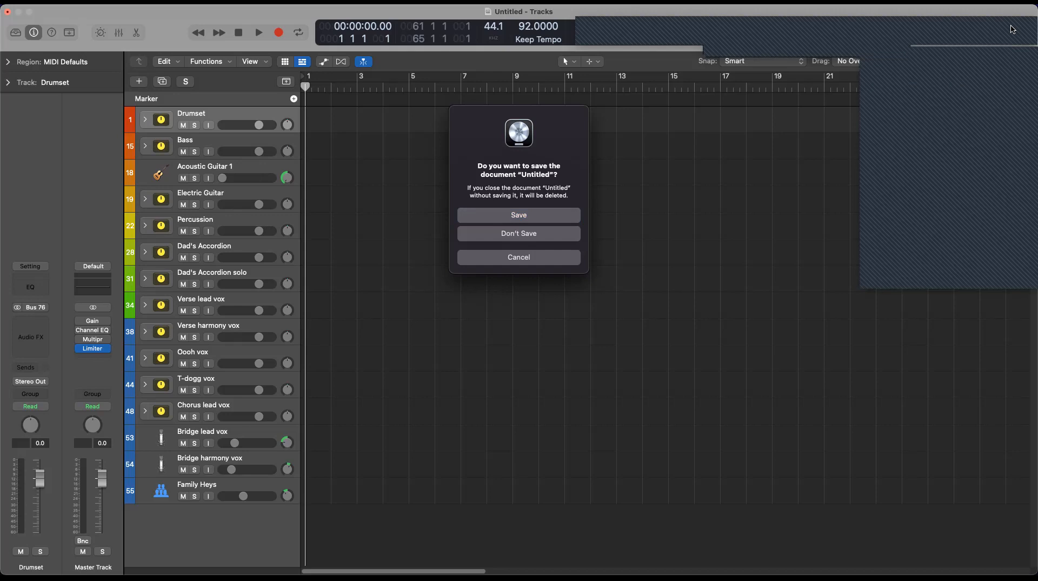